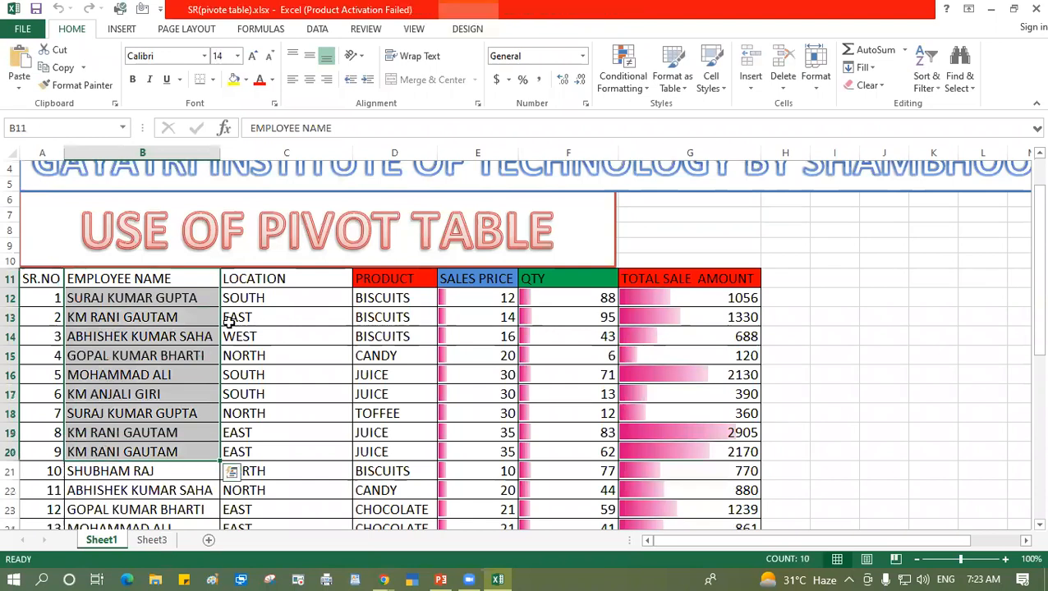
# Step: Review the sales table's Location, Product, Sales Price, Qty and Total Sale Amount columns one after another
pyautogui.moveTo(251, 281); pyautogui.dragTo(247, 433)
pyautogui.click(371, 284)
pyautogui.moveTo(370, 284); pyautogui.dragTo(402, 394)
pyautogui.moveTo(452, 284); pyautogui.dragTo(456, 394)
pyautogui.moveTo(543, 288); pyautogui.dragTo(542, 396)
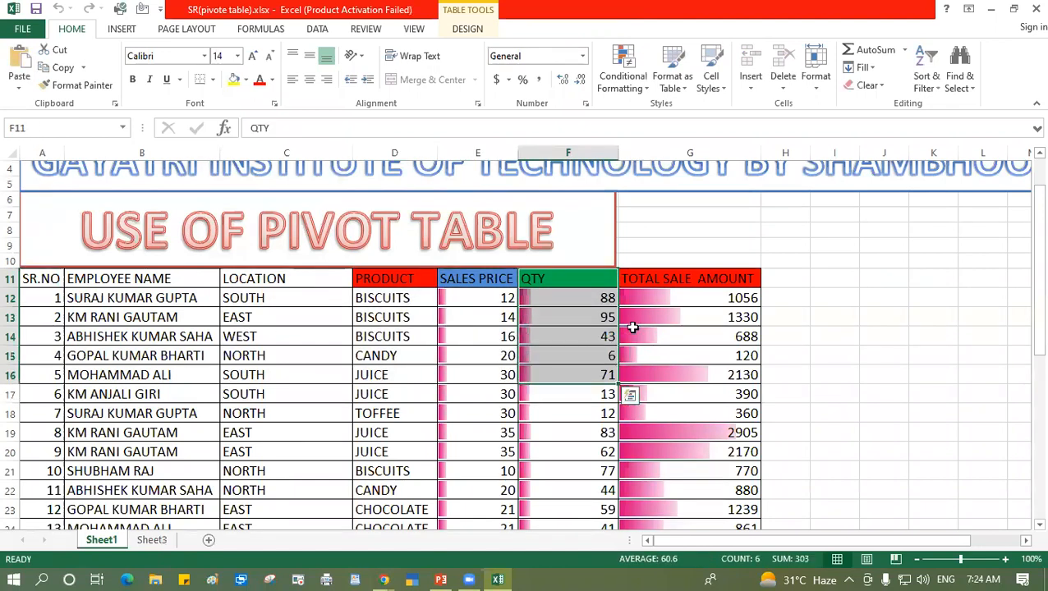
pyautogui.moveTo(663, 282); pyautogui.dragTo(664, 452)
pyautogui.click(675, 234)
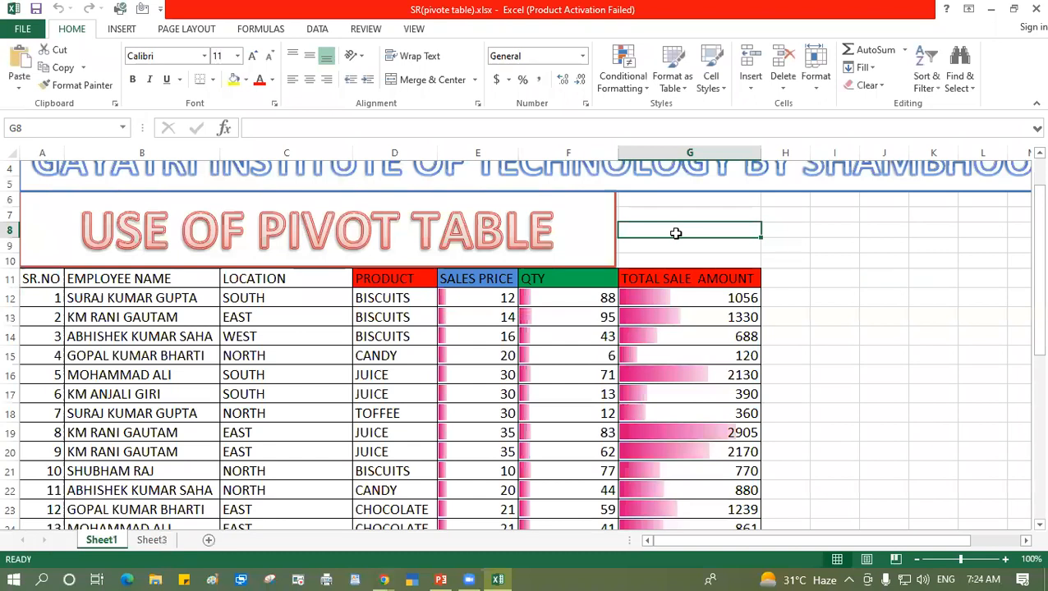
# Step: Examine the first record in row 12 field by field against the column headers, from Employee Name to Total Sale Amount
pyautogui.click(131, 277)
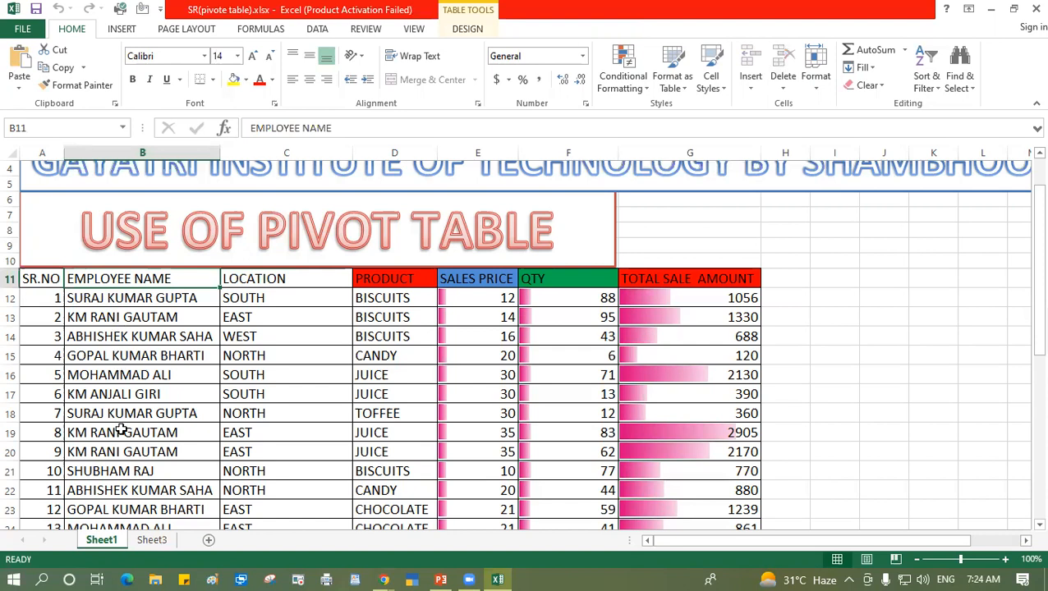
pyautogui.click(76, 299)
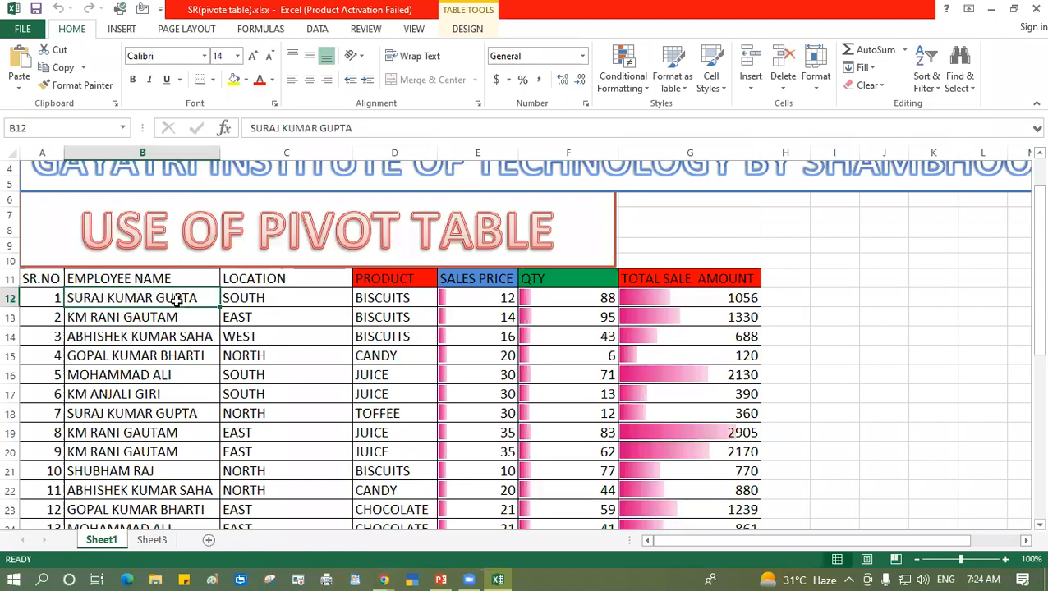
pyautogui.click(232, 280)
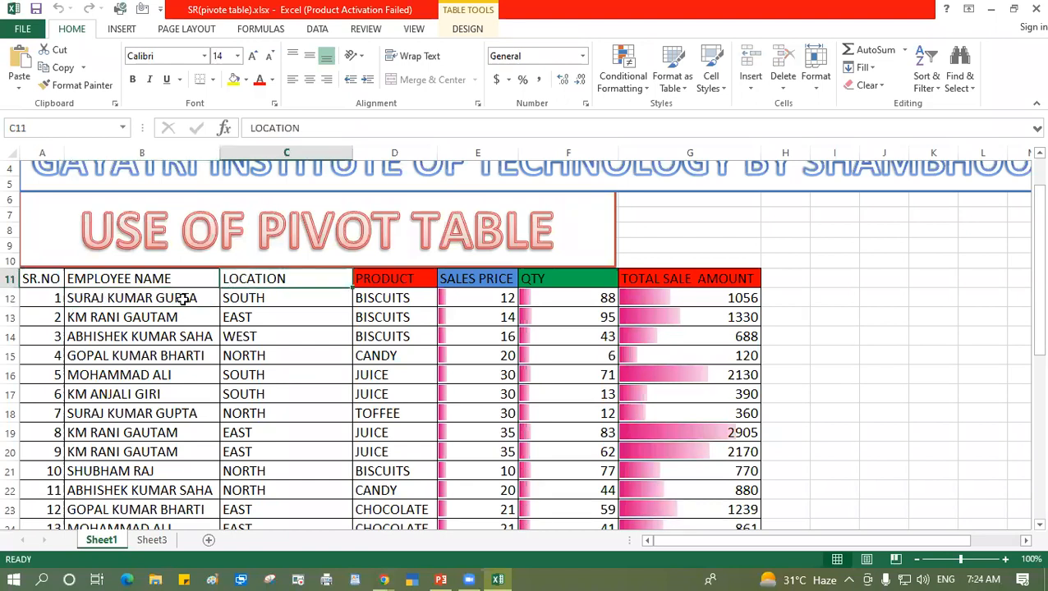
pyautogui.click(184, 299)
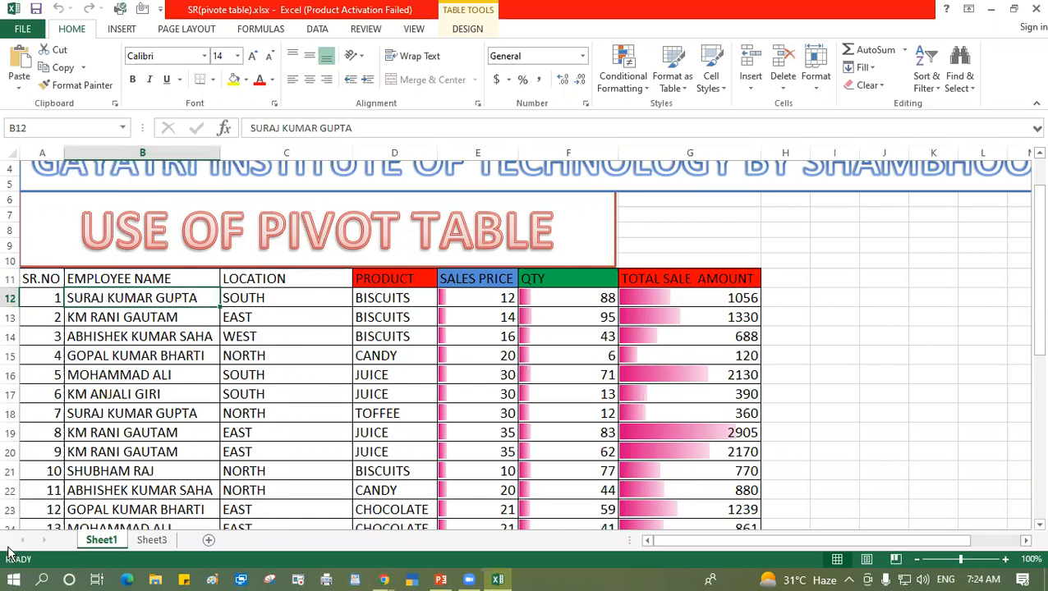
pyautogui.click(280, 296)
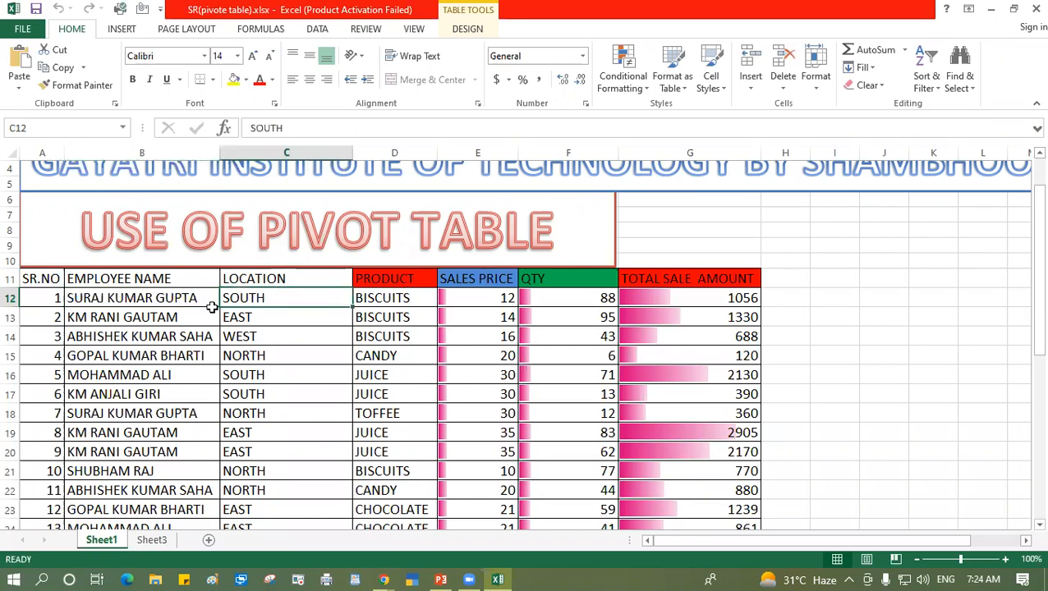
pyautogui.click(386, 279)
pyautogui.click(384, 298)
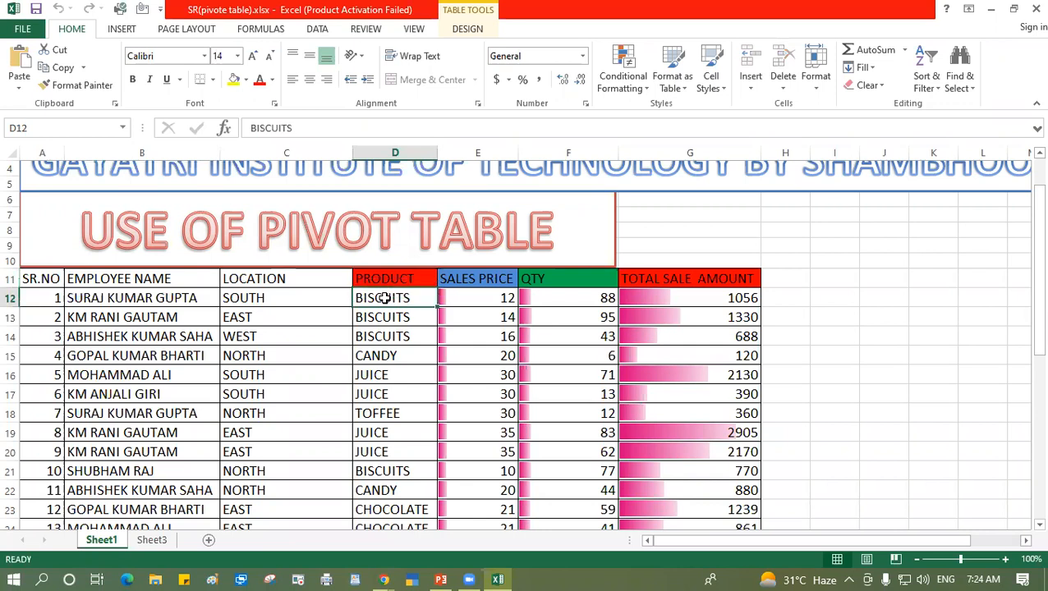
pyautogui.click(466, 278)
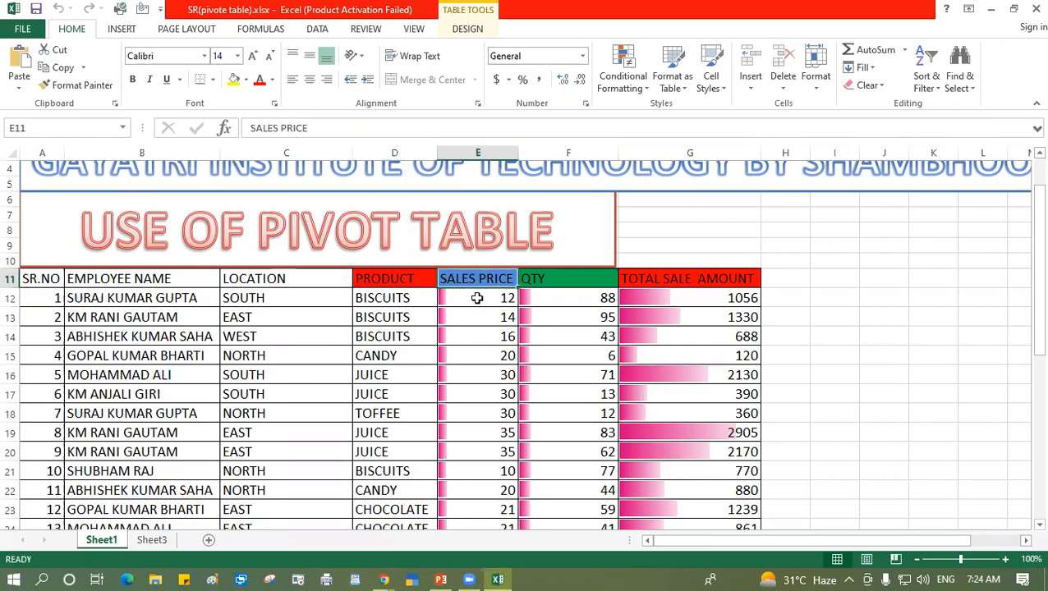
pyautogui.click(564, 281)
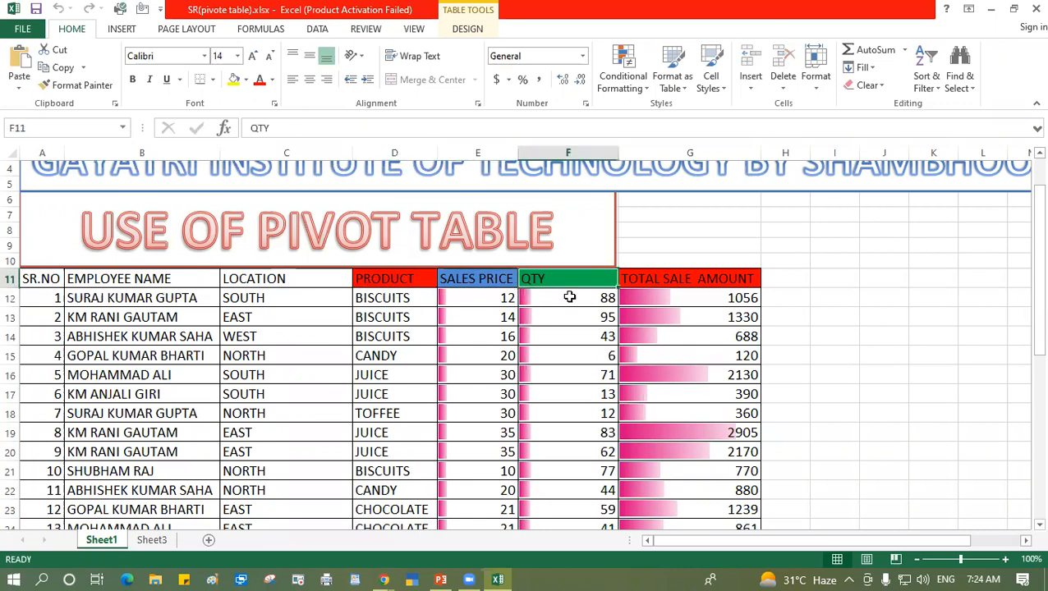
pyautogui.click(674, 280)
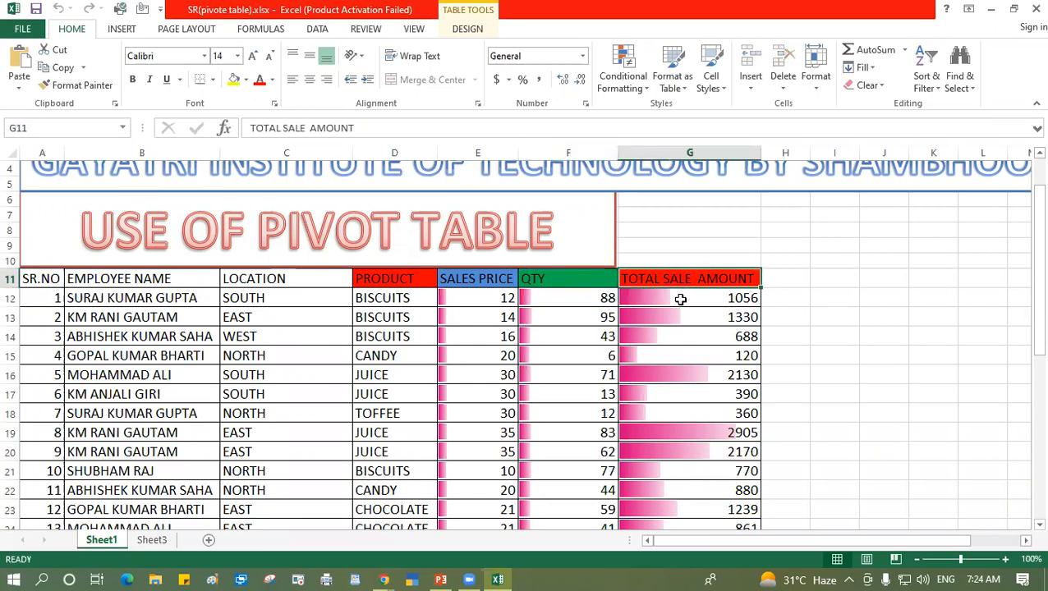
pyautogui.click(680, 300)
pyautogui.click(188, 299)
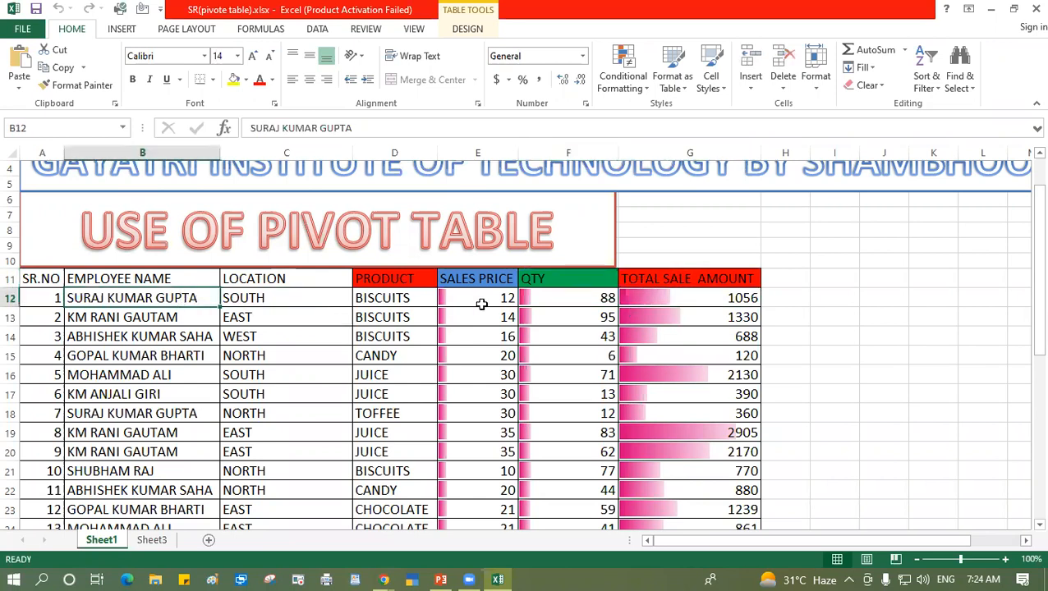
pyautogui.click(649, 303)
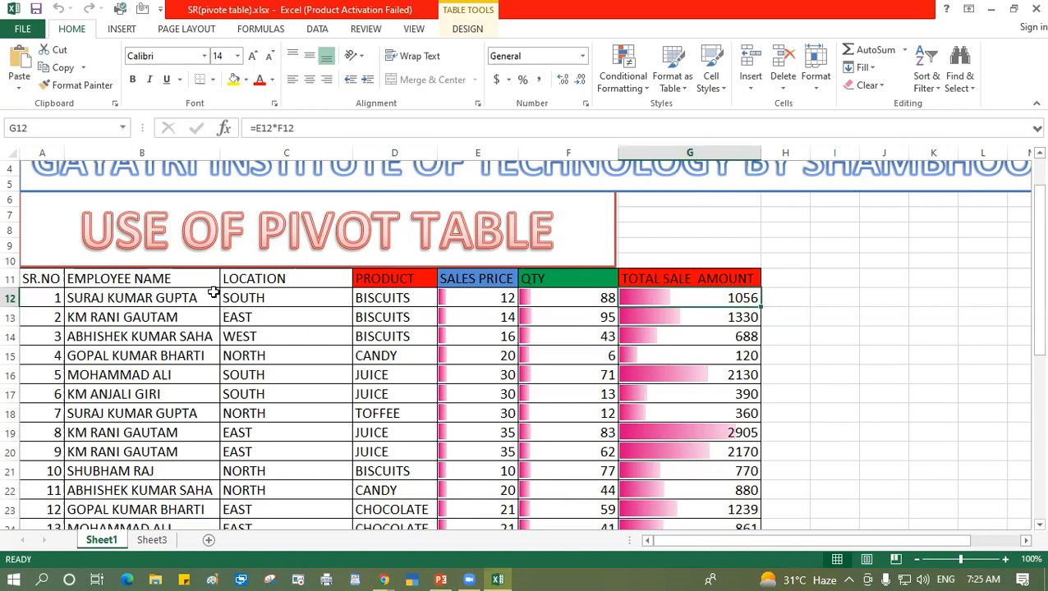
# Step: Check the location, product and total sale amount in row 13, and look through the remaining records to the table's end
pyautogui.click(248, 316)
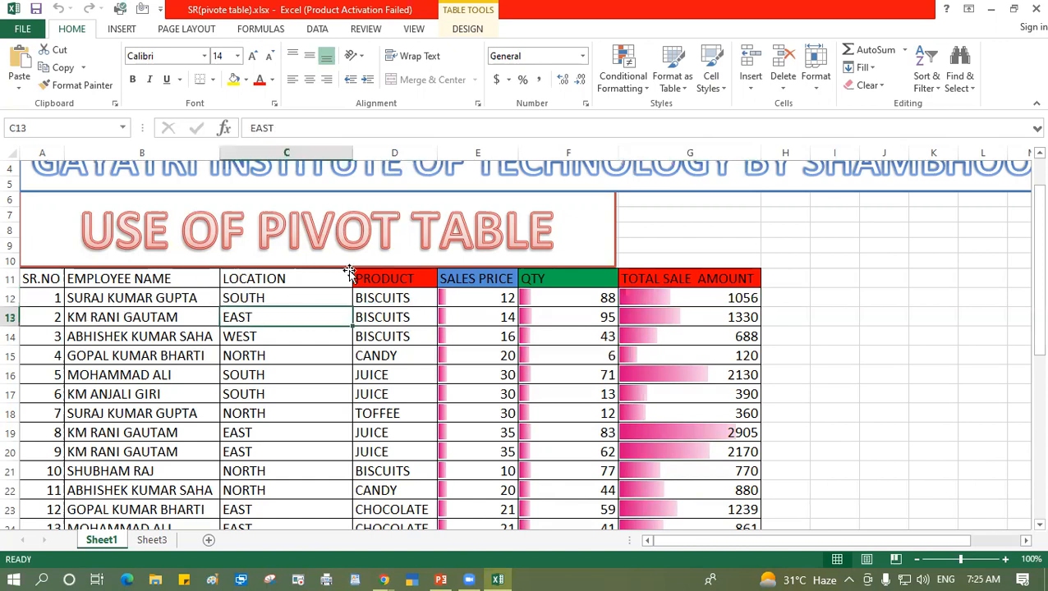
pyautogui.click(383, 317)
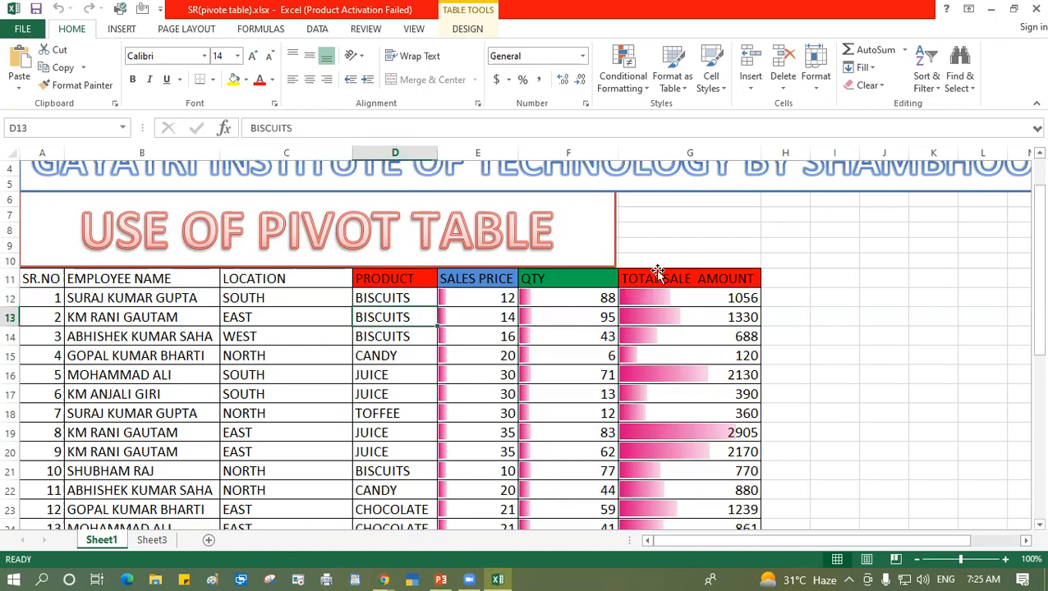
pyautogui.click(719, 316)
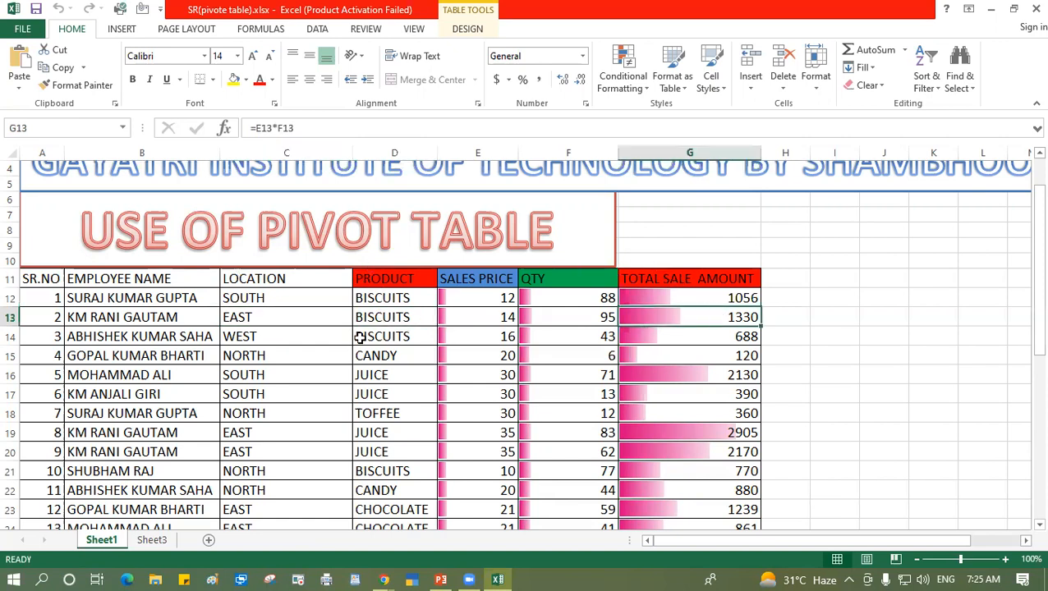
pyautogui.scroll(-1, 238, 344)
pyautogui.scroll(-6, 225, 365)
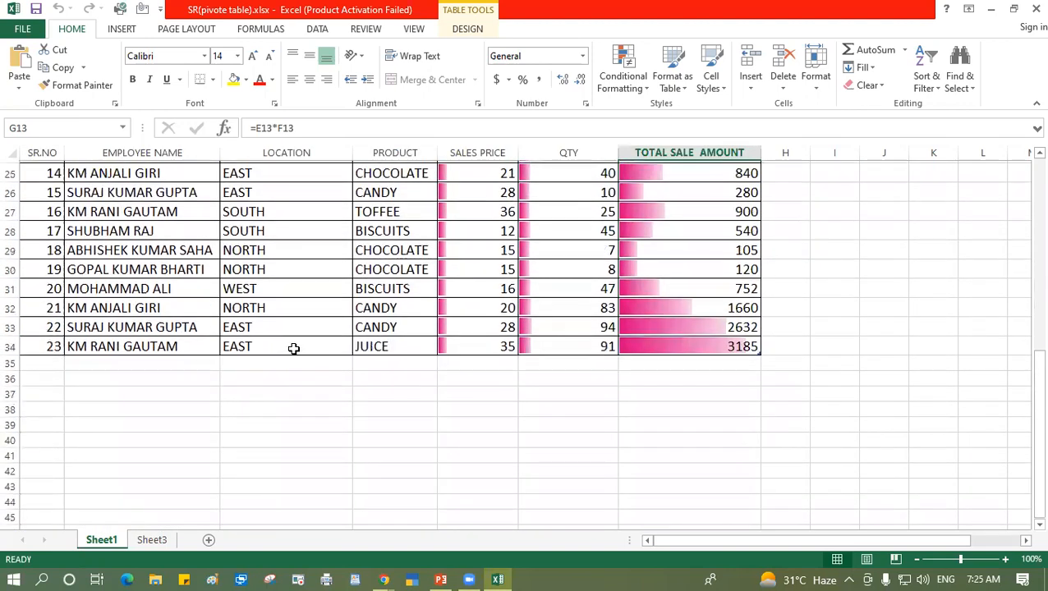
pyautogui.scroll(3, 426, 292)
pyautogui.scroll(2, 426, 291)
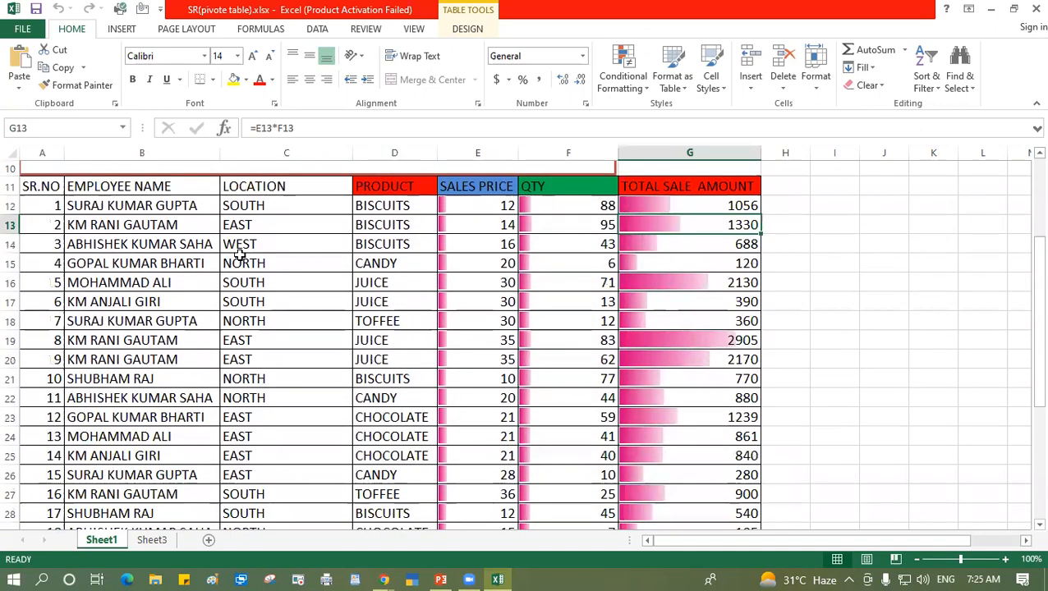
pyautogui.scroll(3, 240, 259)
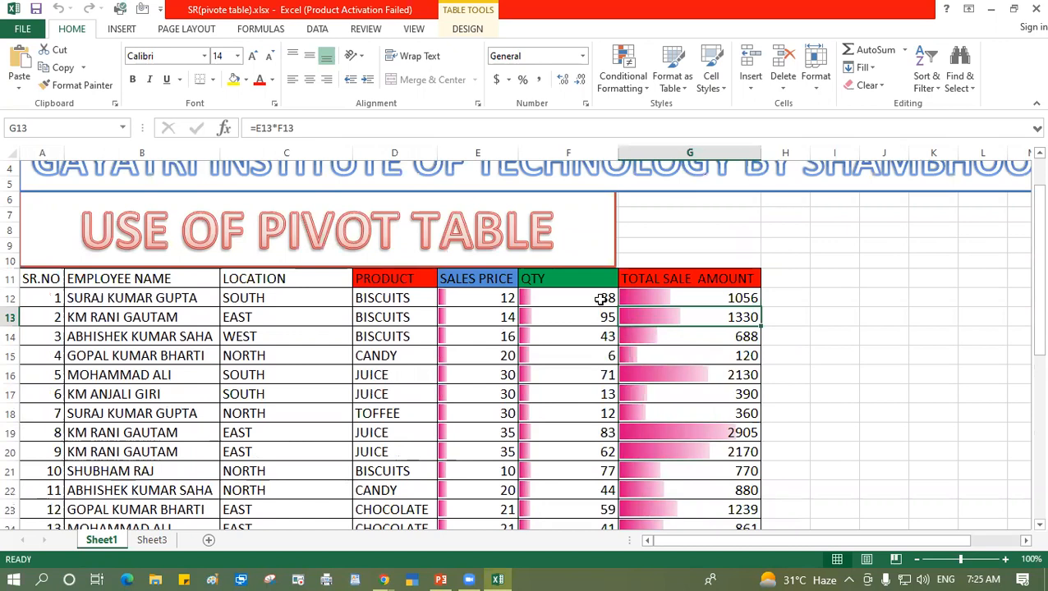
pyautogui.moveTo(268, 230); pyautogui.dragTo(556, 229)
pyautogui.click(556, 228)
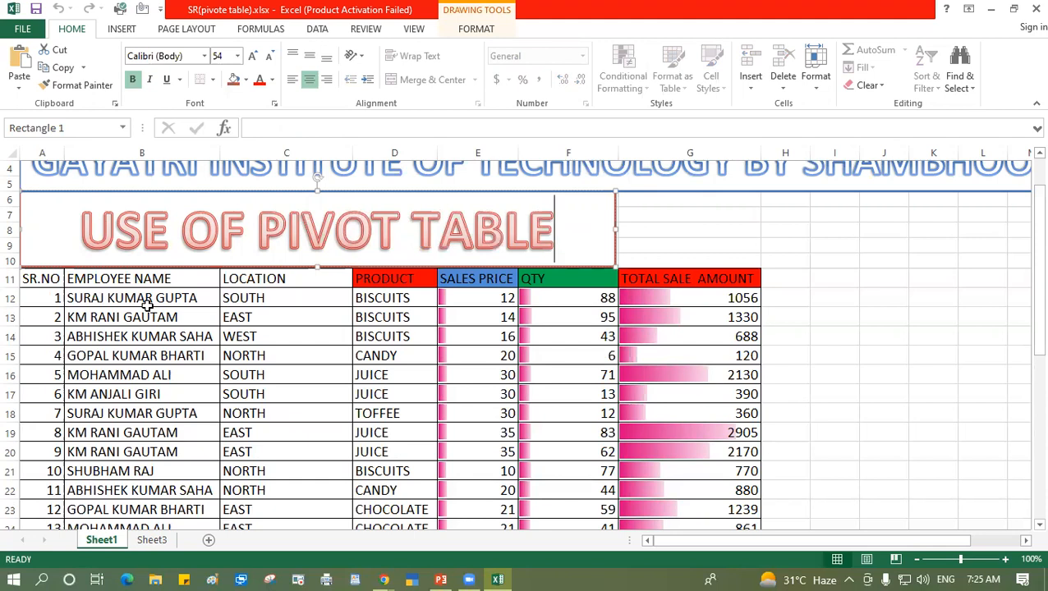
pyautogui.click(646, 232)
# Step: Look for repeated entries in the Employee Name column for the employees listed in rows 12 and 13
pyautogui.scroll(-1, 81, 346)
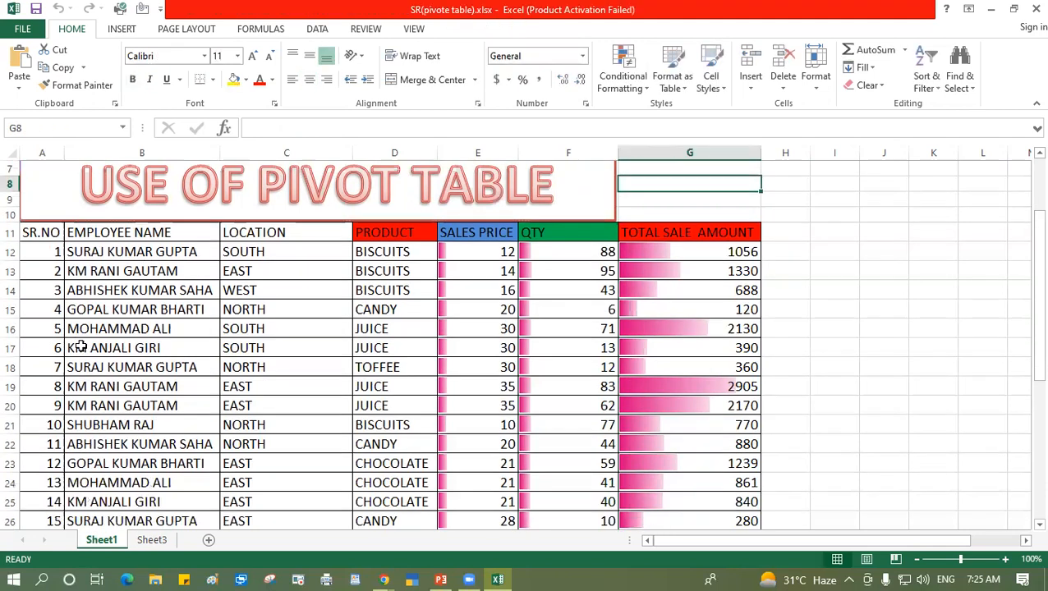
pyautogui.click(114, 252)
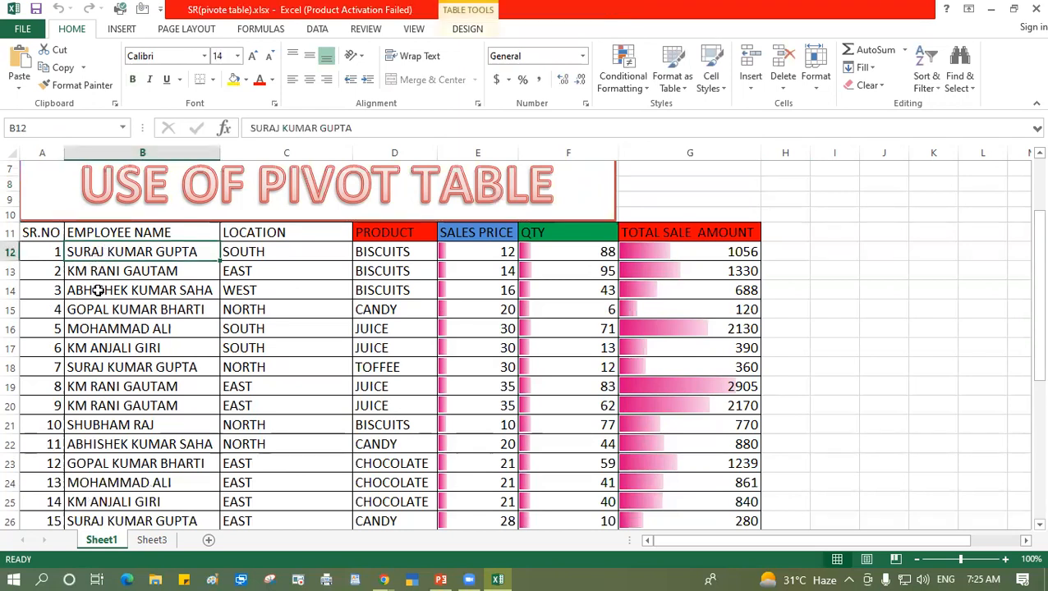
pyautogui.click(105, 367)
pyautogui.scroll(-1, 103, 407)
pyautogui.scroll(-1, 114, 403)
pyautogui.scroll(1, 113, 431)
pyautogui.scroll(-1, 118, 443)
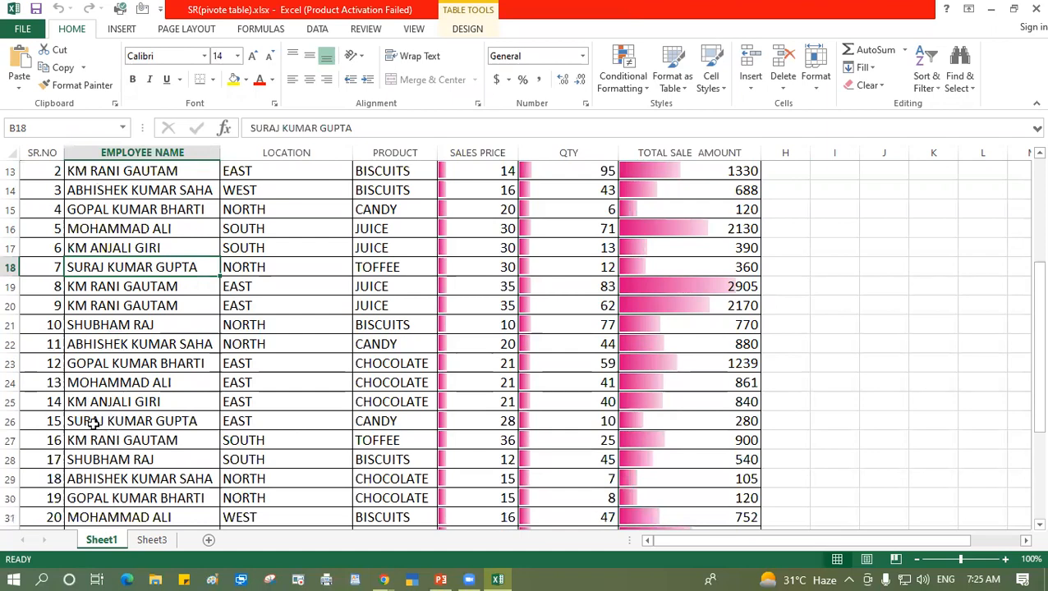
pyautogui.click(94, 421)
pyautogui.scroll(2, 287, 370)
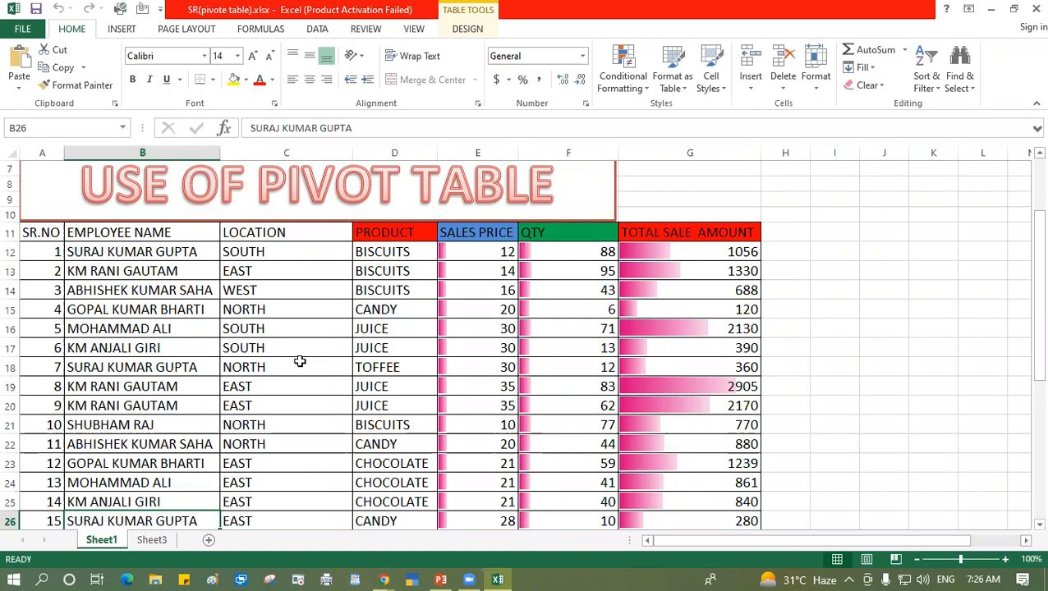
pyautogui.click(132, 252)
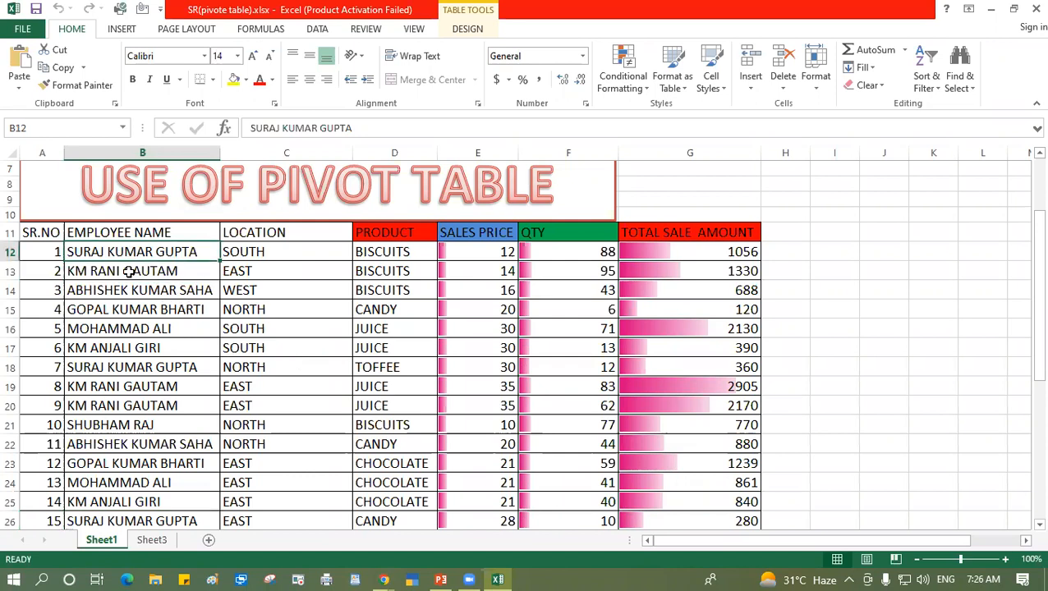
pyautogui.click(125, 386)
pyautogui.click(93, 274)
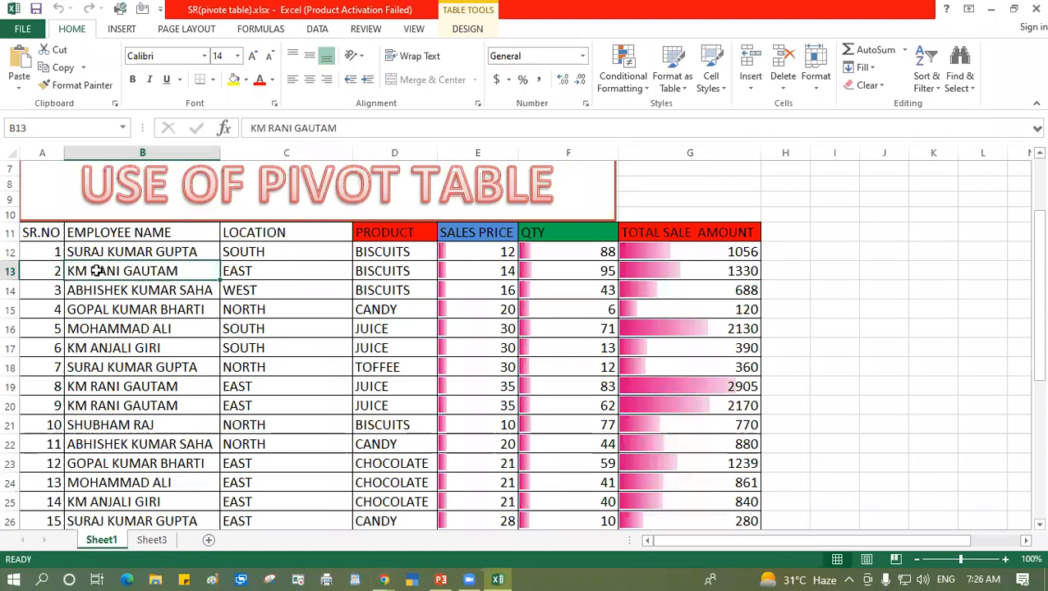
pyautogui.click(115, 405)
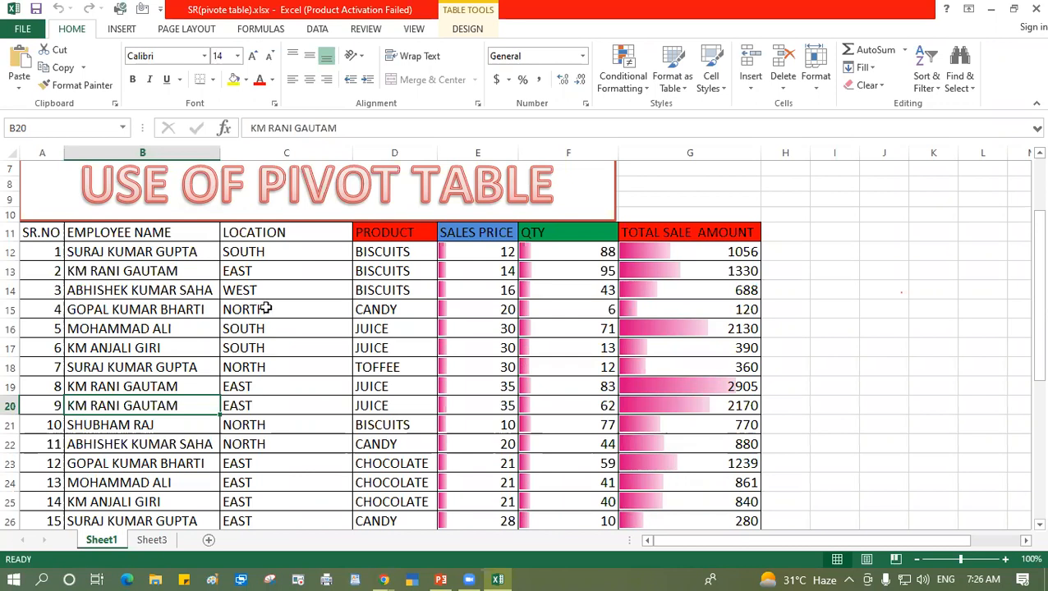
# Step: Select the entire sales table A11:G34, including its header row
pyautogui.click(121, 30)
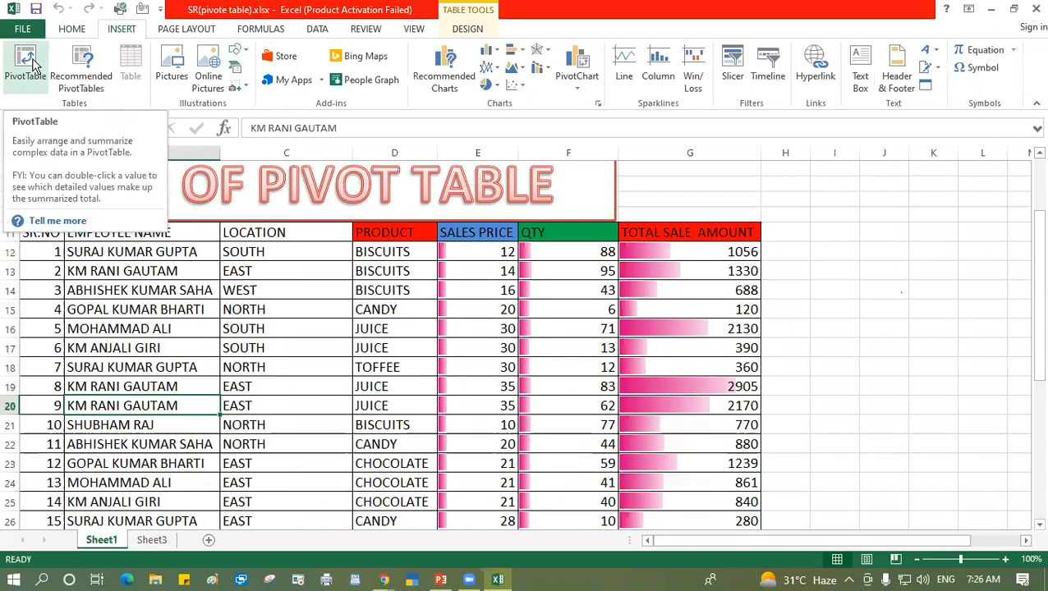
pyautogui.click(302, 306)
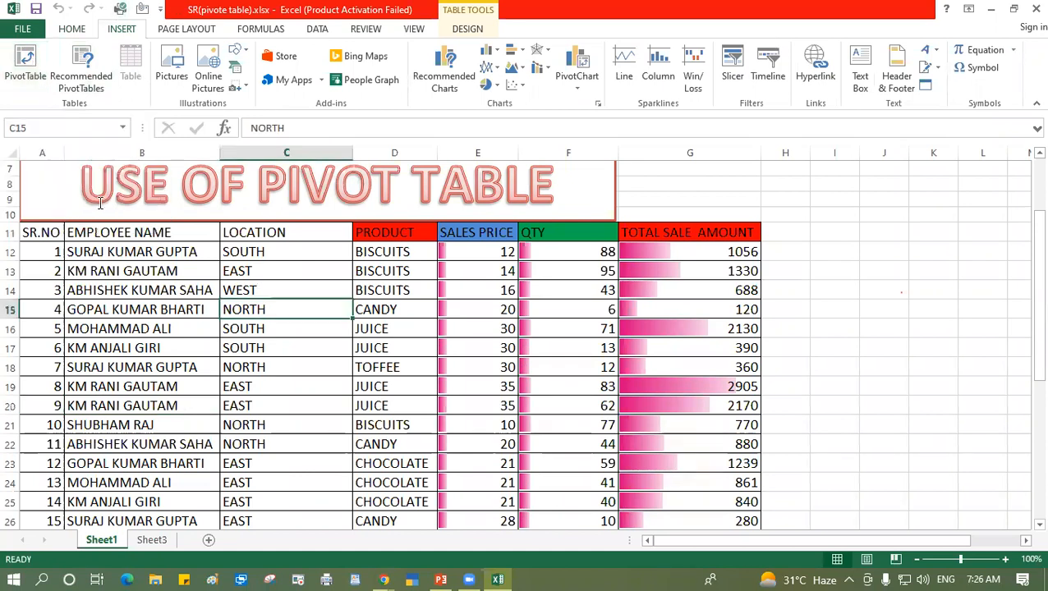
pyautogui.click(49, 233)
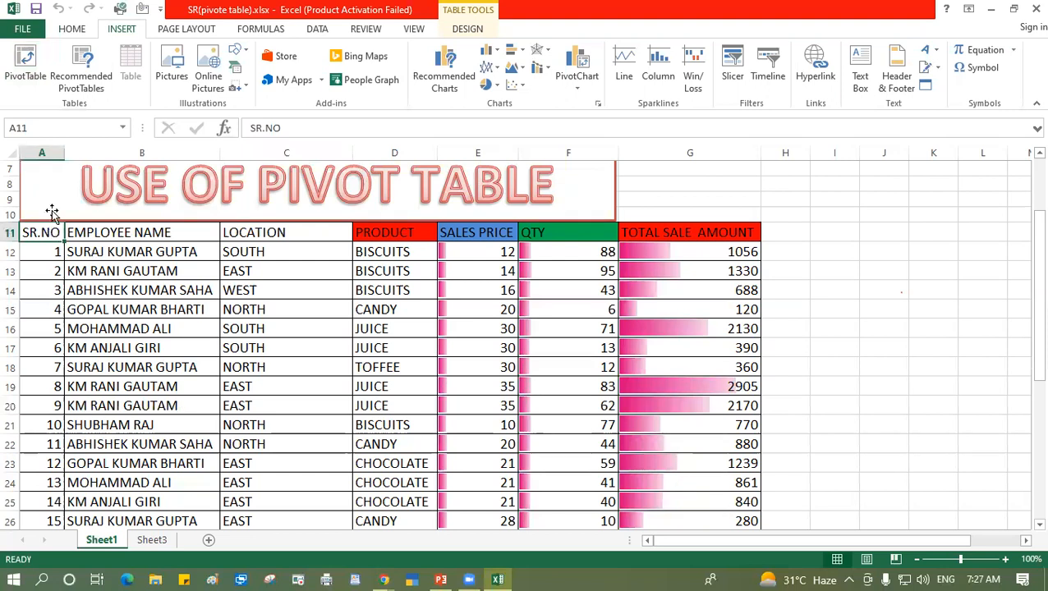
pyautogui.moveTo(37, 233); pyautogui.dragTo(713, 502)
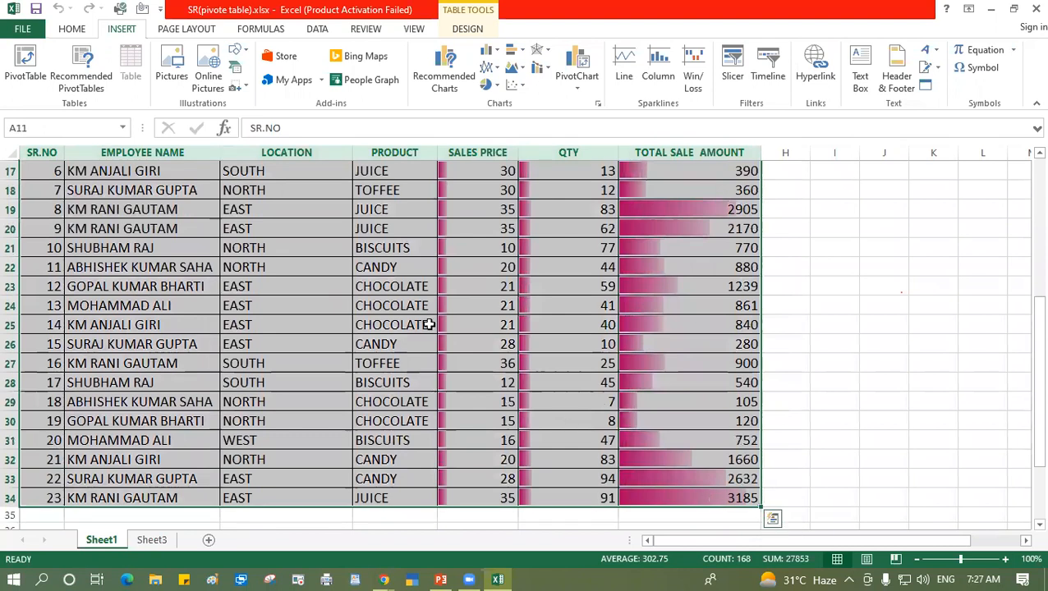
# Step: Create a PivotTable from the selected sales table, Table1, and place it on a new worksheet
pyautogui.click(75, 31)
pyautogui.click(122, 31)
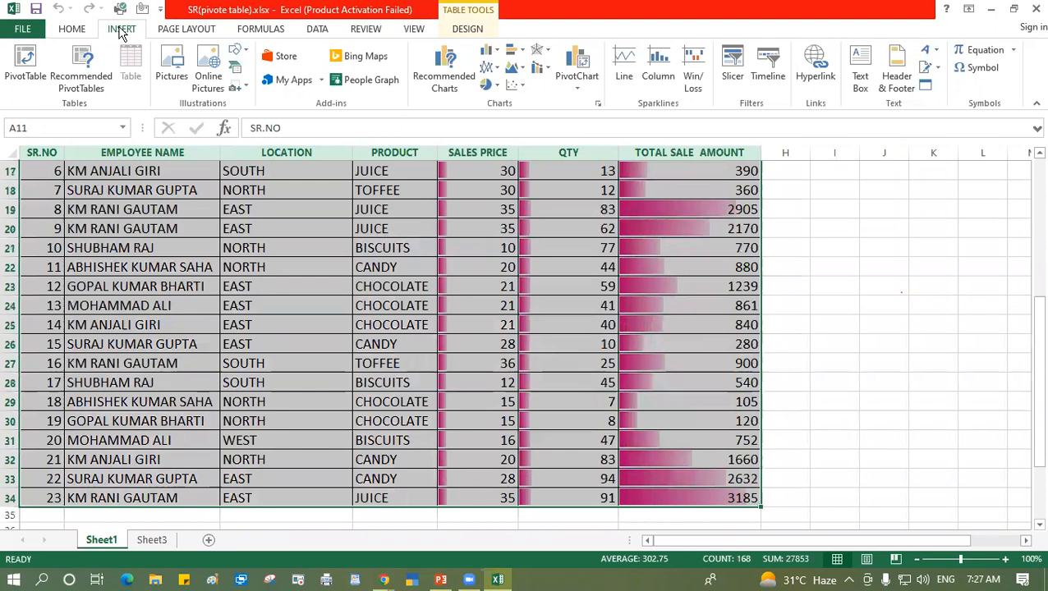
pyautogui.click(24, 64)
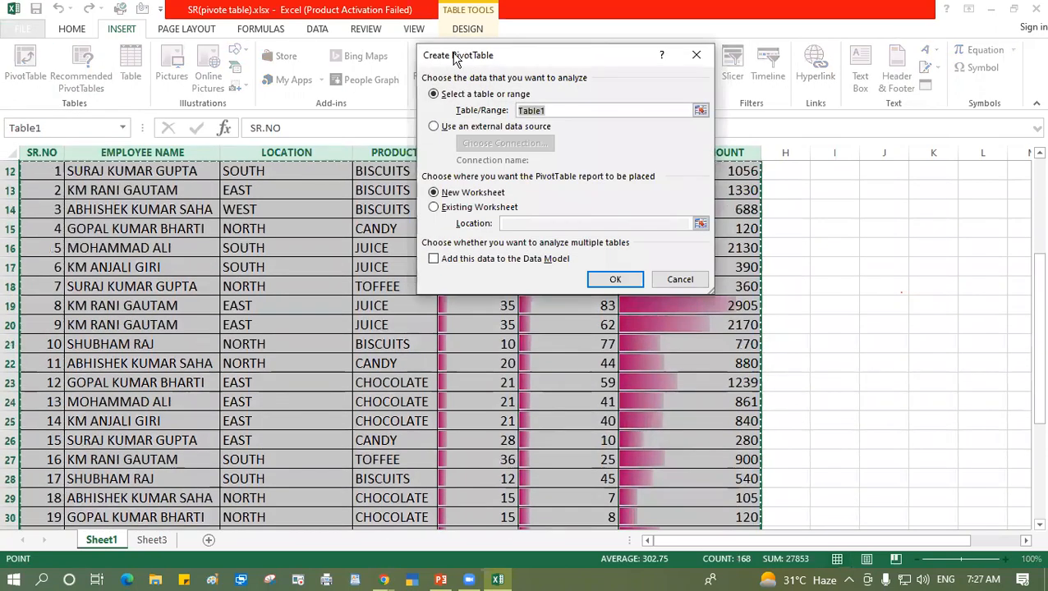
pyautogui.moveTo(456, 57); pyautogui.dragTo(252, 42)
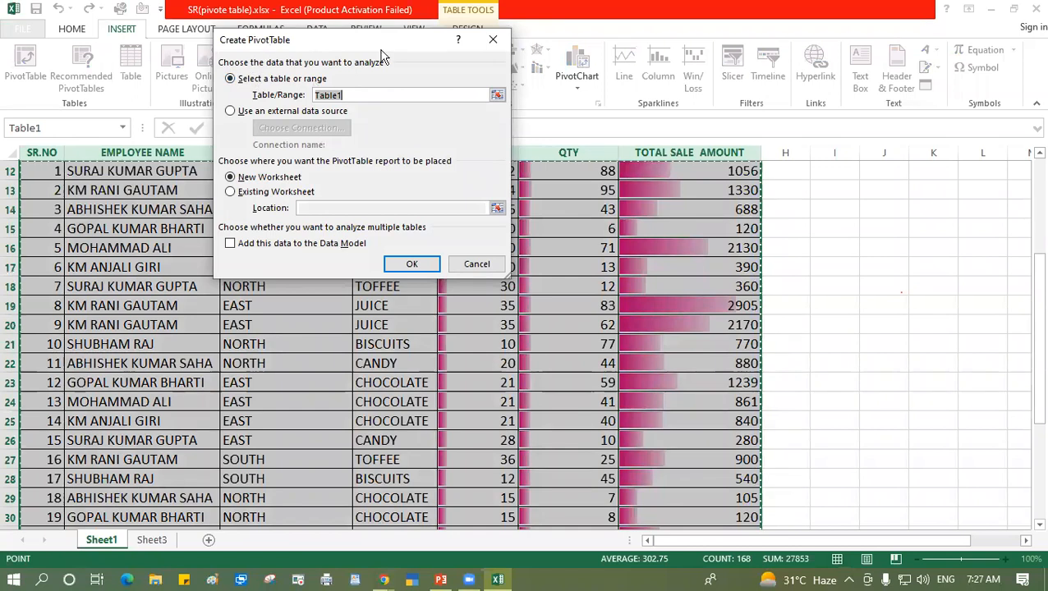
pyautogui.moveTo(261, 42); pyautogui.dragTo(381, 50)
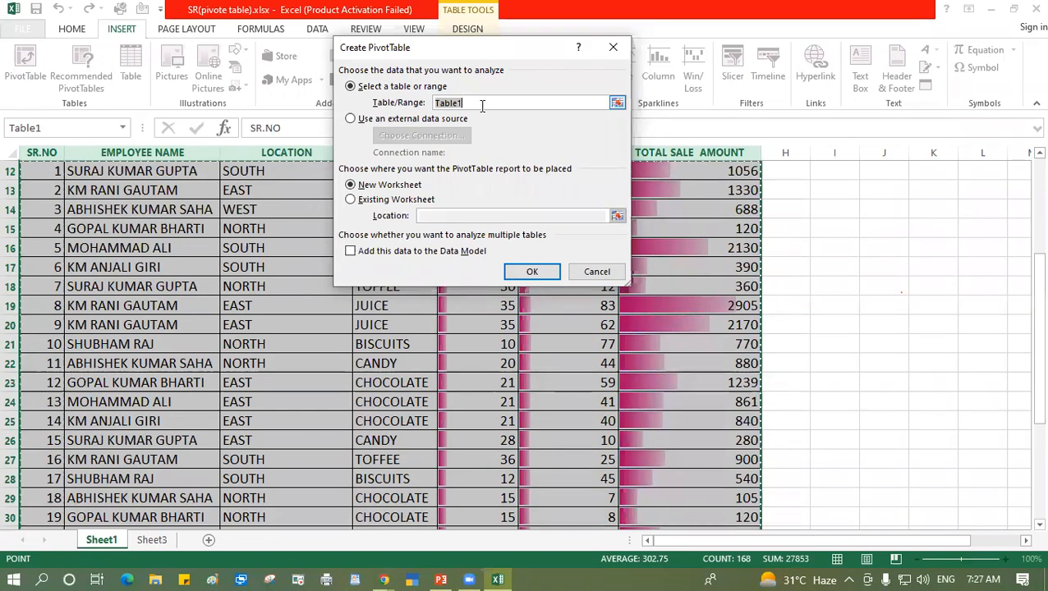
pyautogui.moveTo(393, 48); pyautogui.dragTo(341, 37)
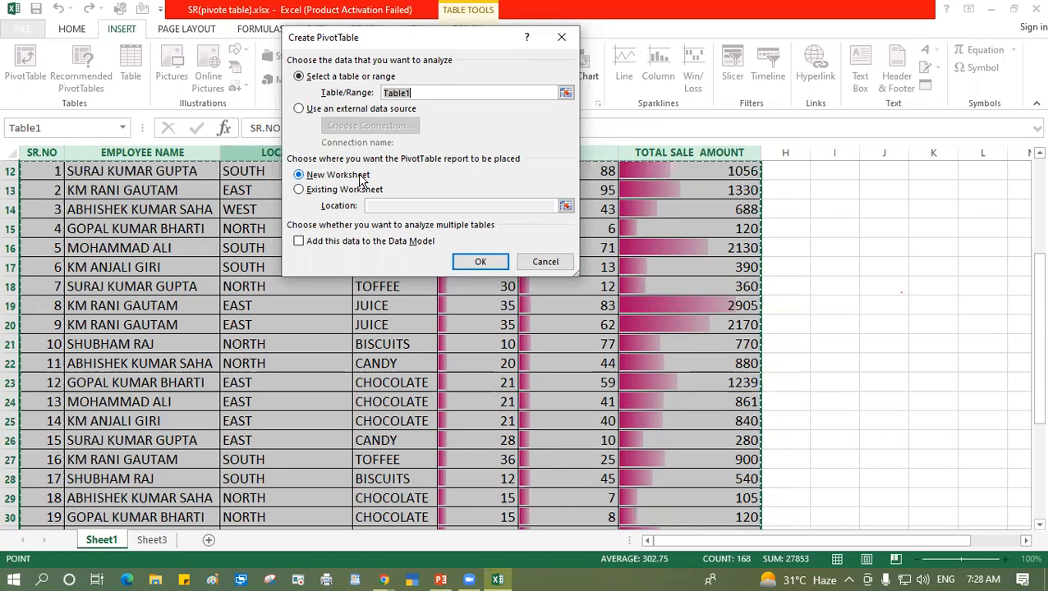
pyautogui.click(485, 259)
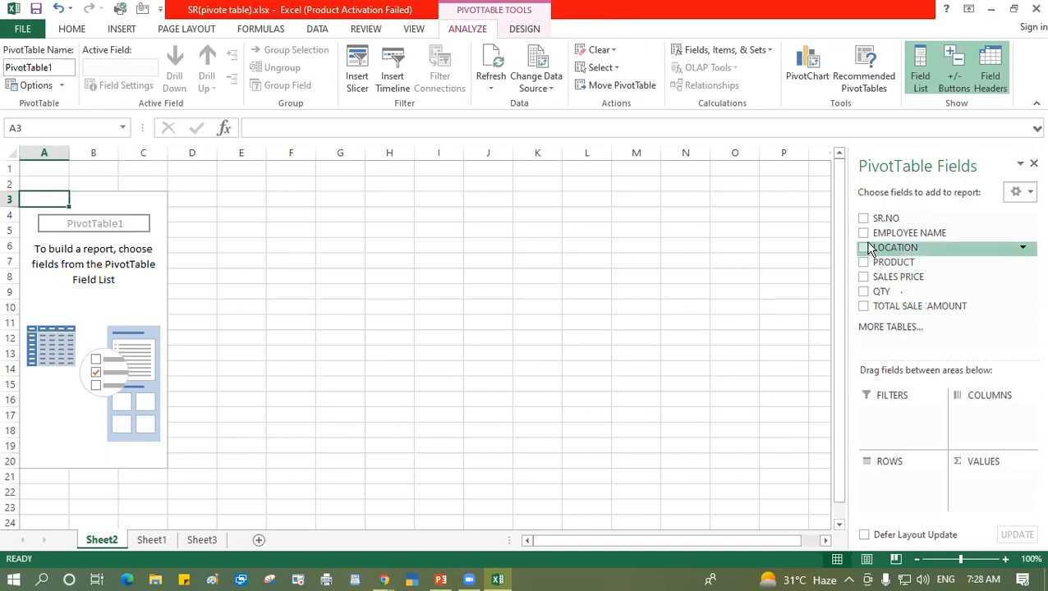
# Step: Add the Employee Name field to the PivotTable as row labels, and look through the first four listed employees
pyautogui.click(152, 541)
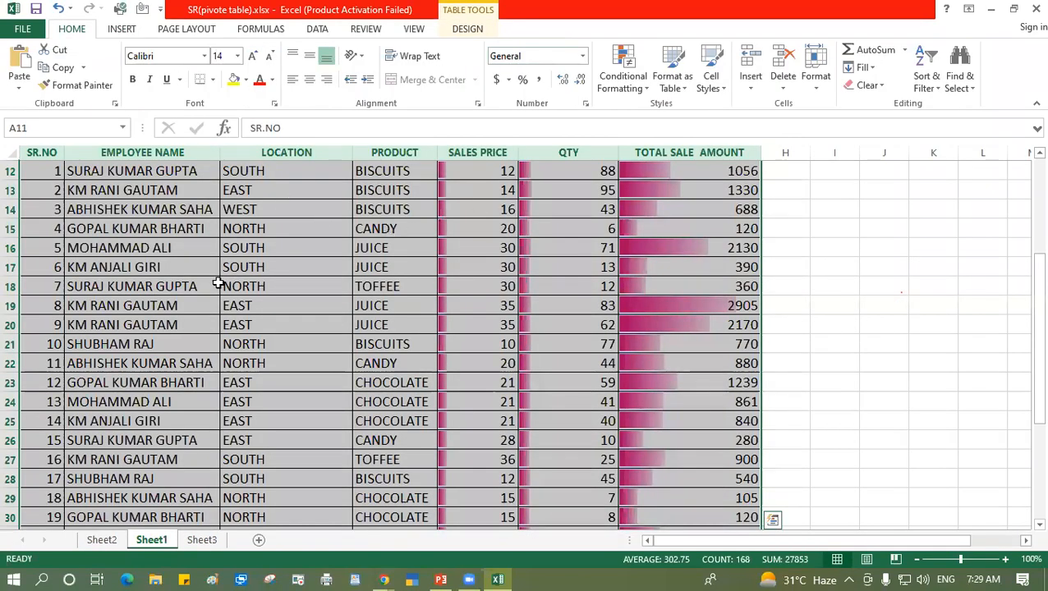
pyautogui.click(102, 540)
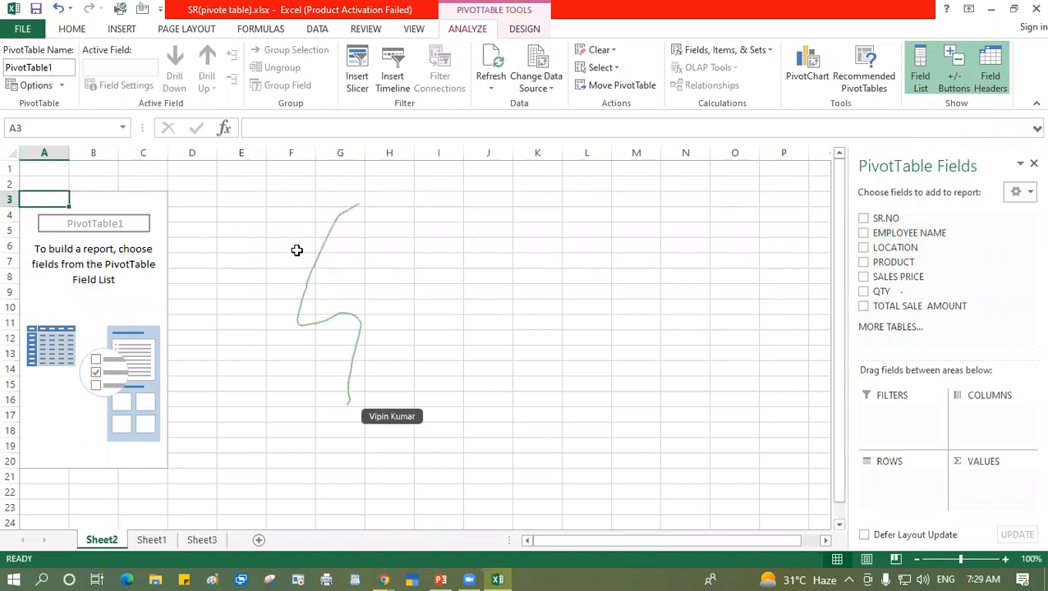
pyautogui.click(863, 233)
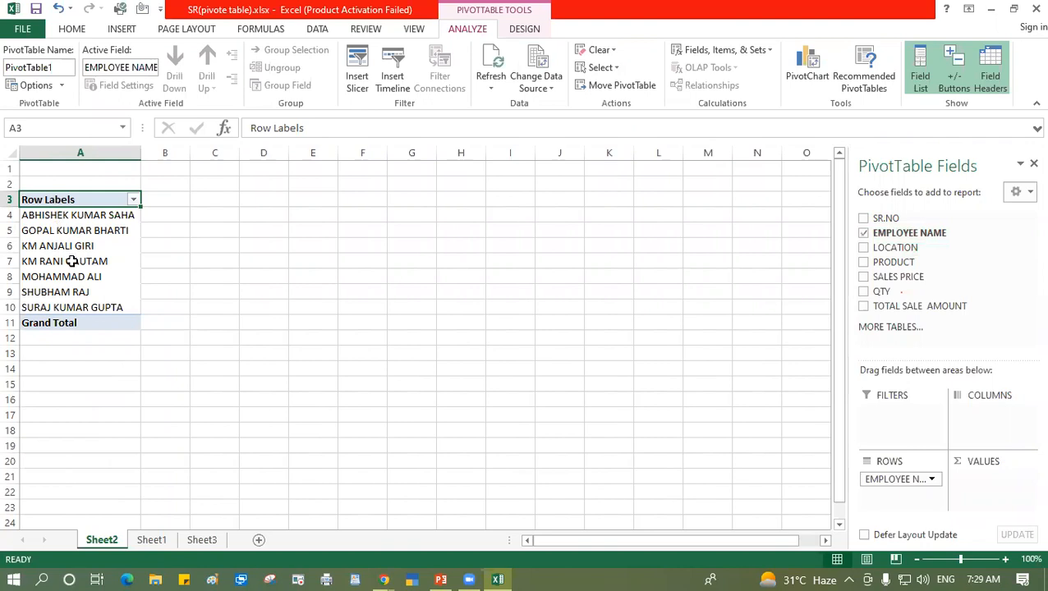
pyautogui.click(52, 215)
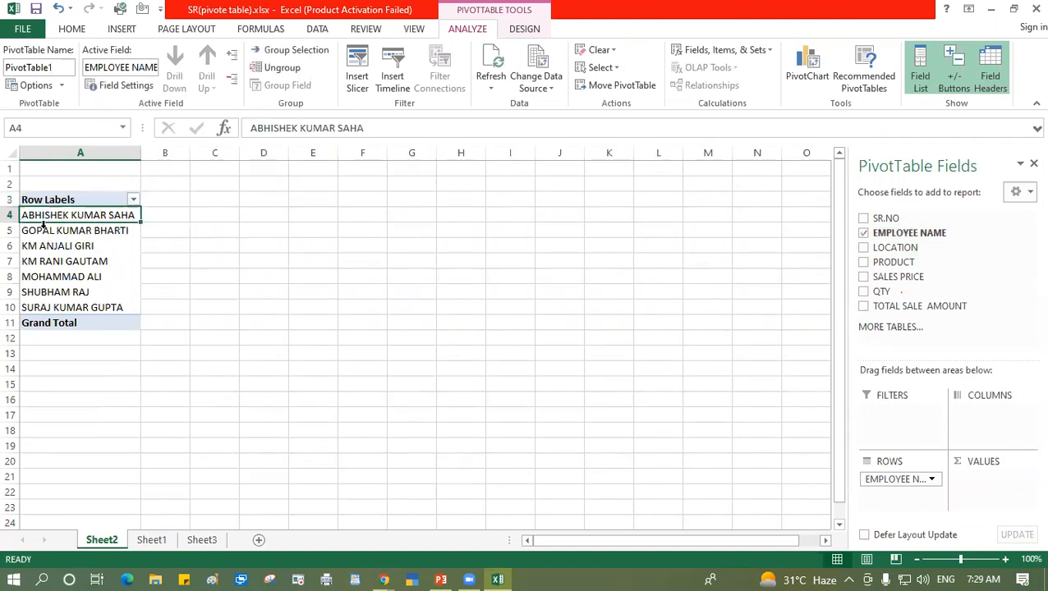
pyautogui.click(36, 231)
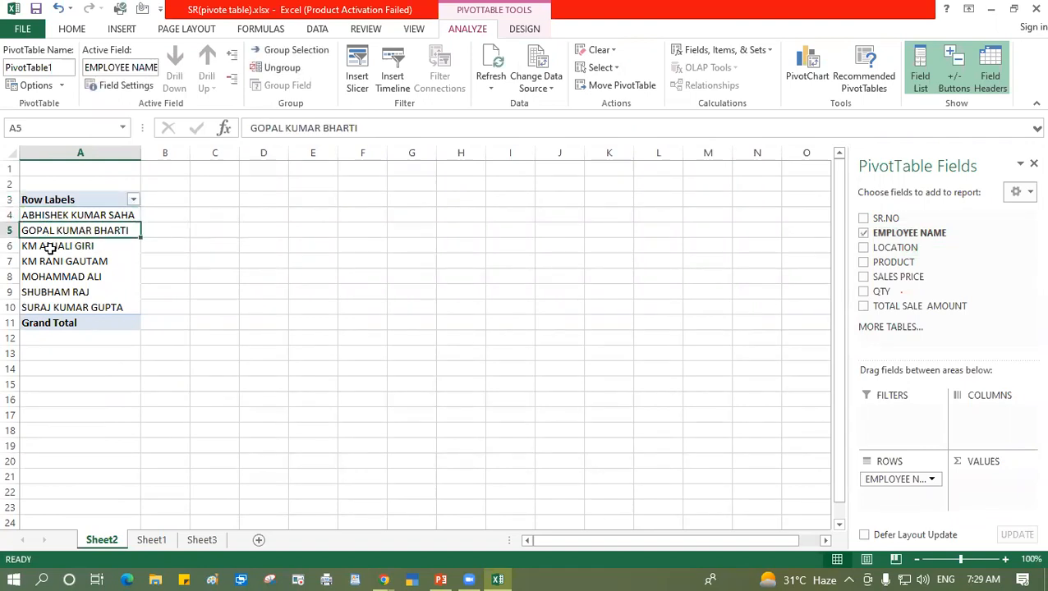
pyautogui.click(49, 247)
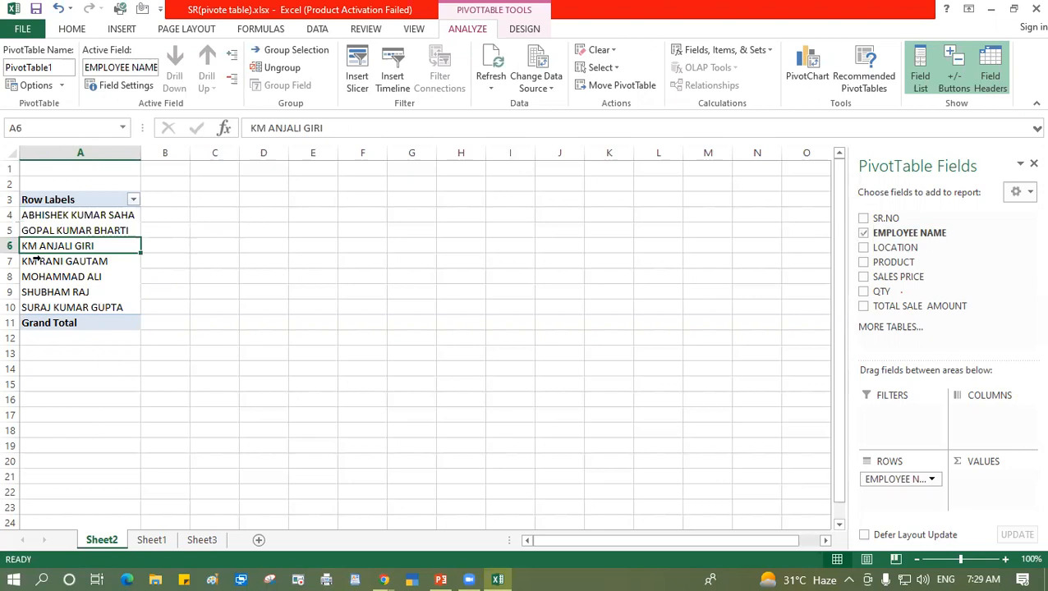
pyautogui.click(36, 260)
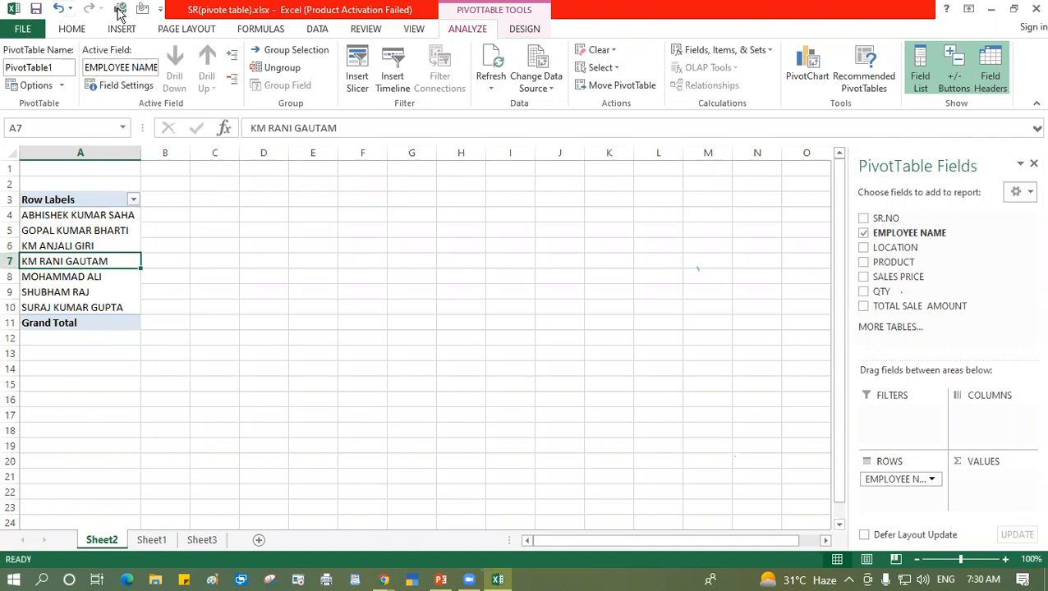
# Step: Add the Total Sale Amount field to the PivotTable as summed values, and review the total for each employee
pyautogui.click(863, 306)
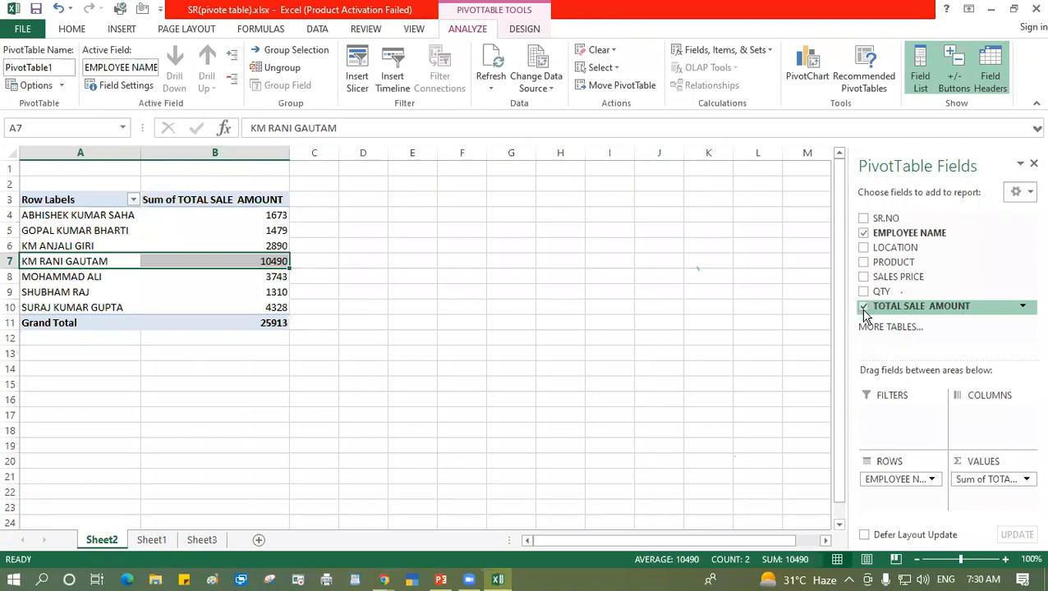
pyautogui.click(43, 216)
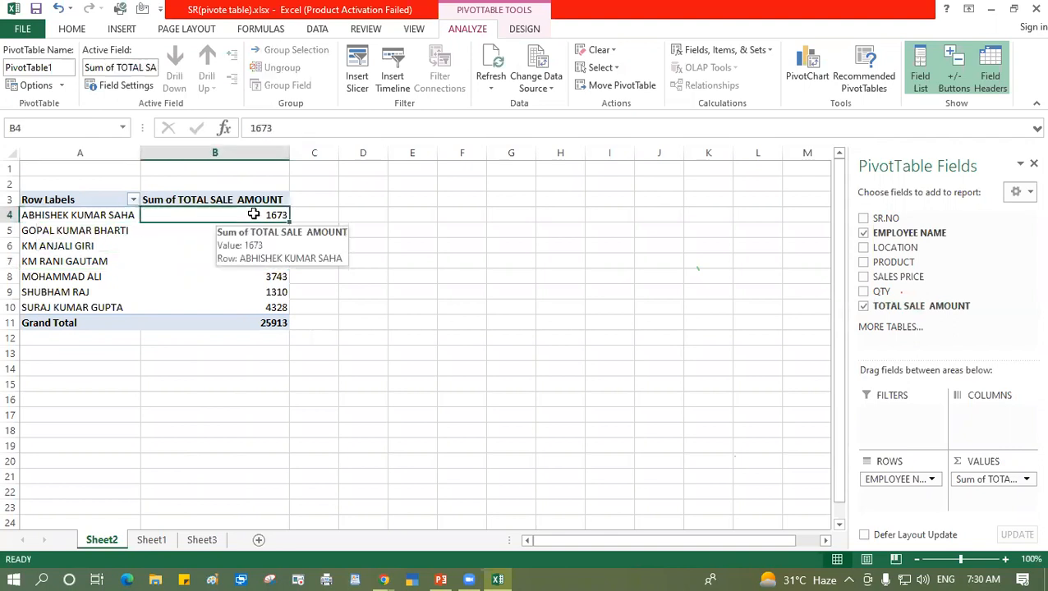
pyautogui.click(89, 231)
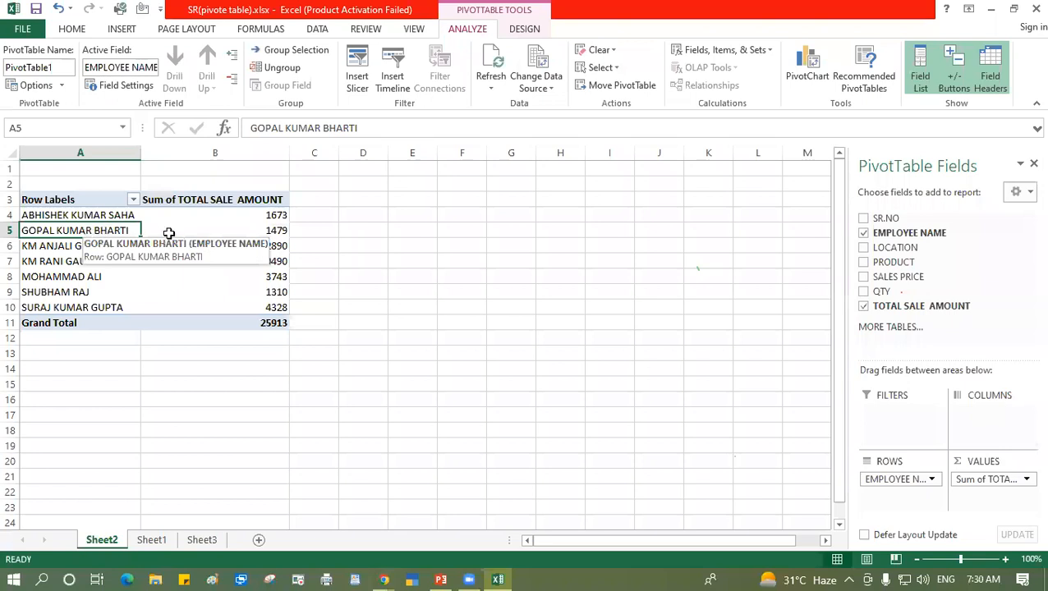
pyautogui.click(244, 231)
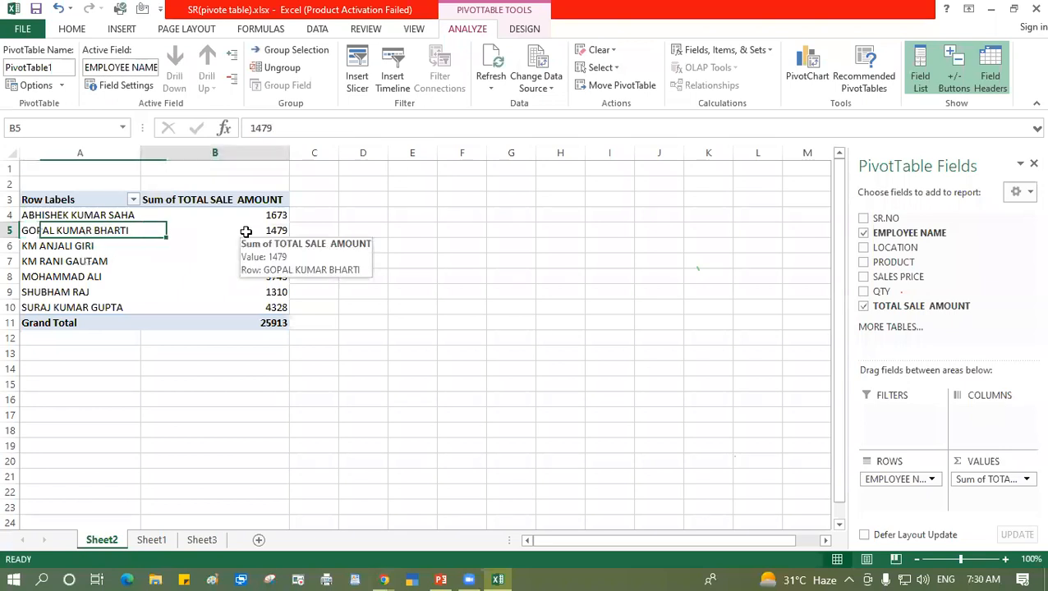
pyautogui.click(82, 248)
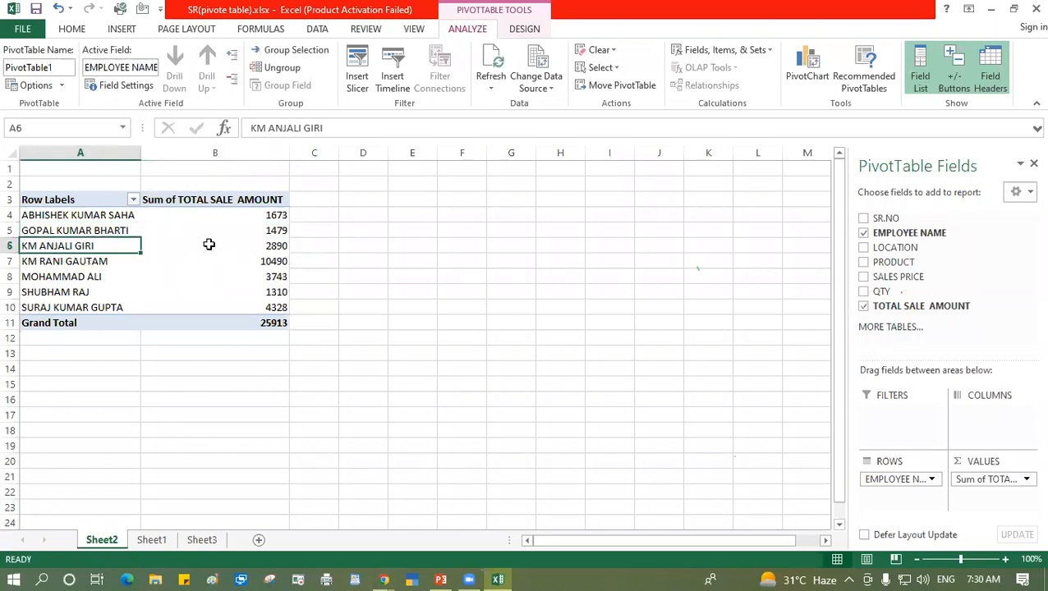
pyautogui.click(240, 247)
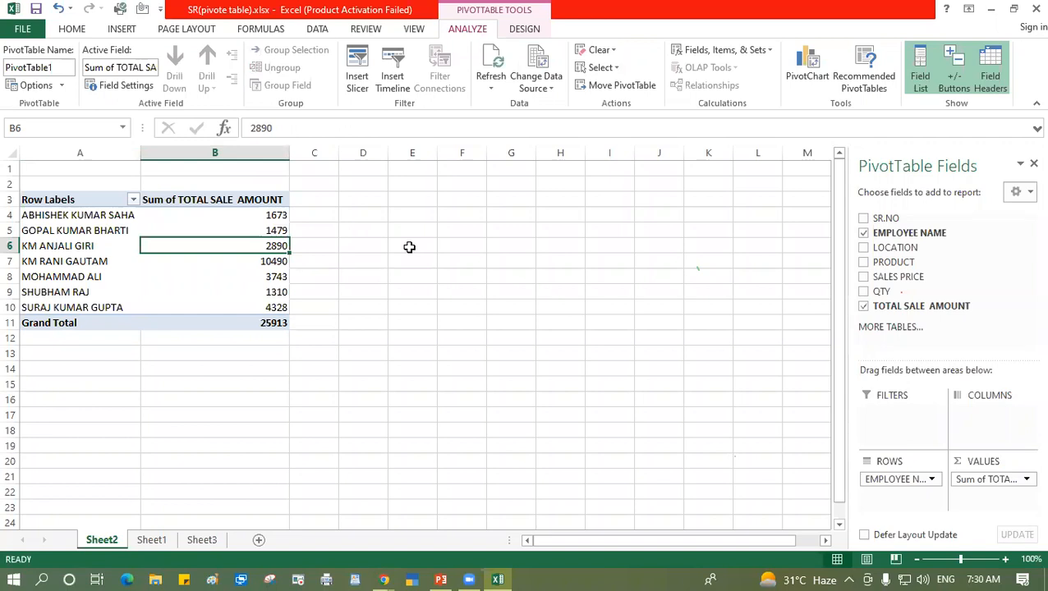
pyautogui.click(194, 216)
pyautogui.moveTo(198, 229); pyautogui.dragTo(201, 279)
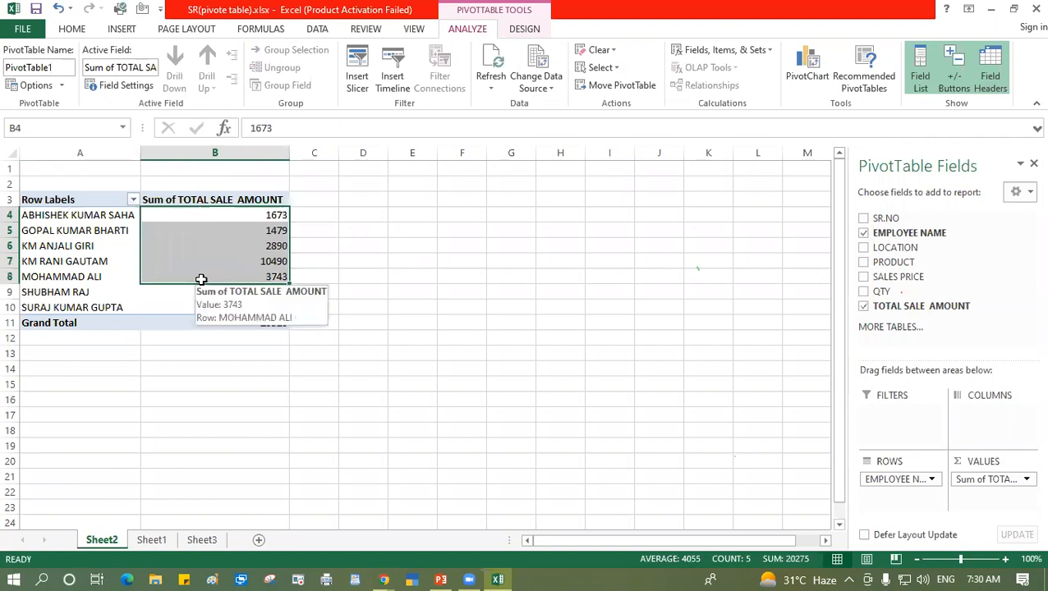
pyautogui.click(79, 210)
pyautogui.click(106, 213)
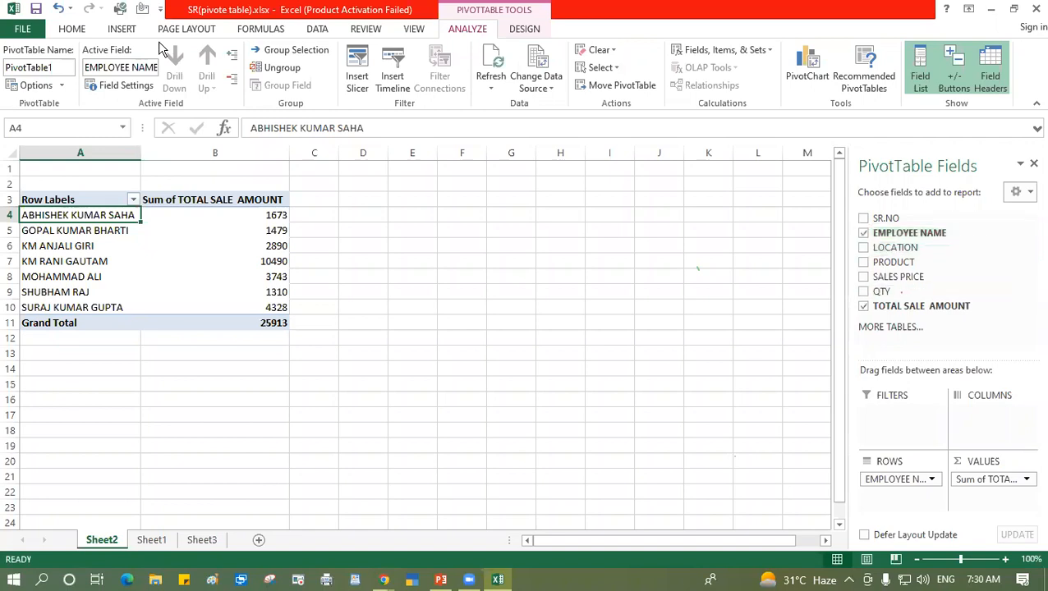
# Step: Add the Location field as a row level under each employee, and check the first employee's North and West amounts
pyautogui.click(863, 249)
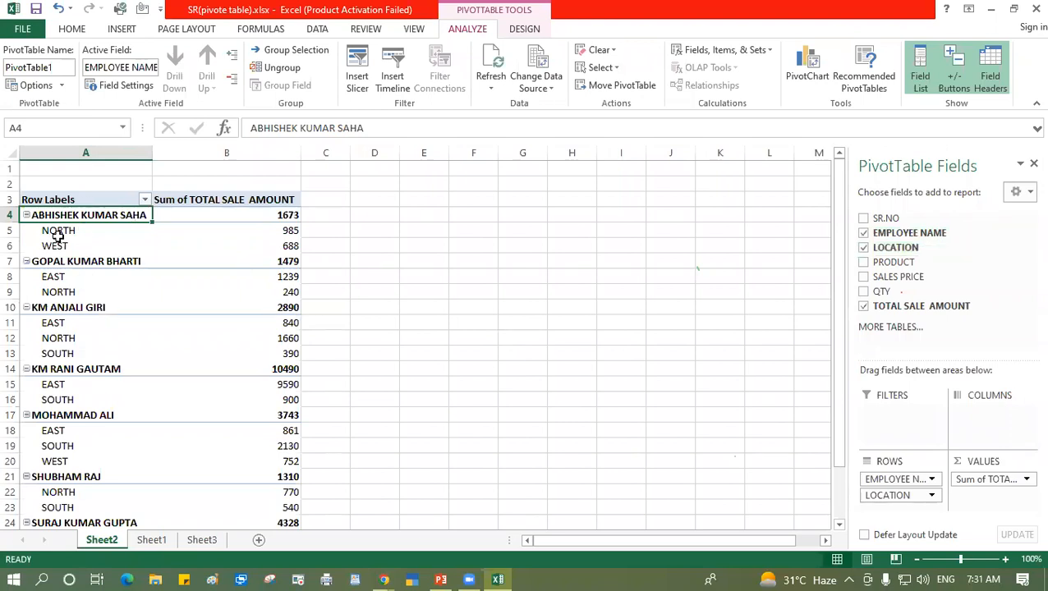
pyautogui.click(90, 230)
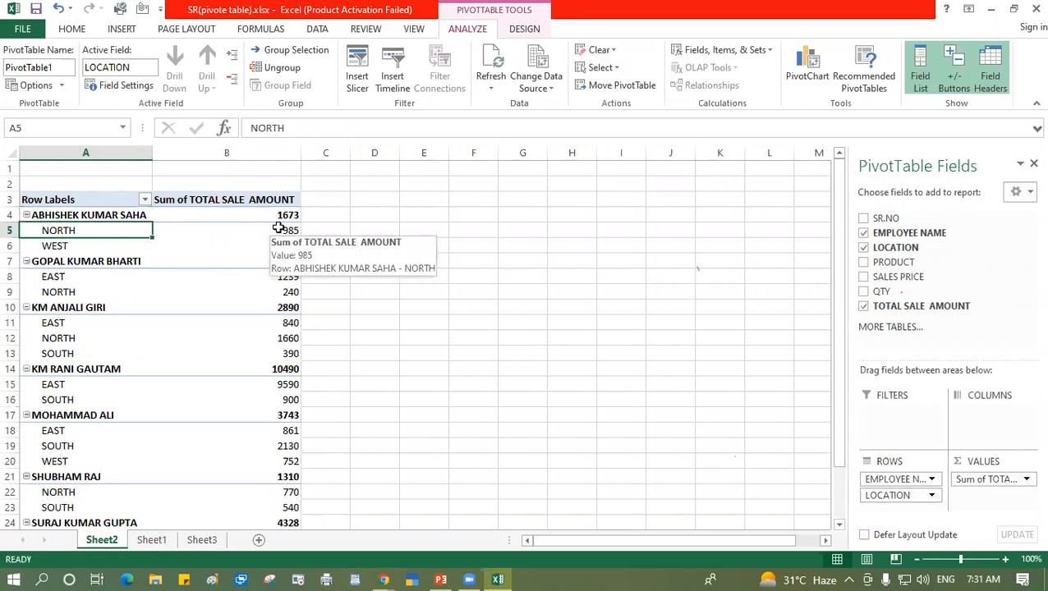
pyautogui.click(279, 229)
pyautogui.click(56, 246)
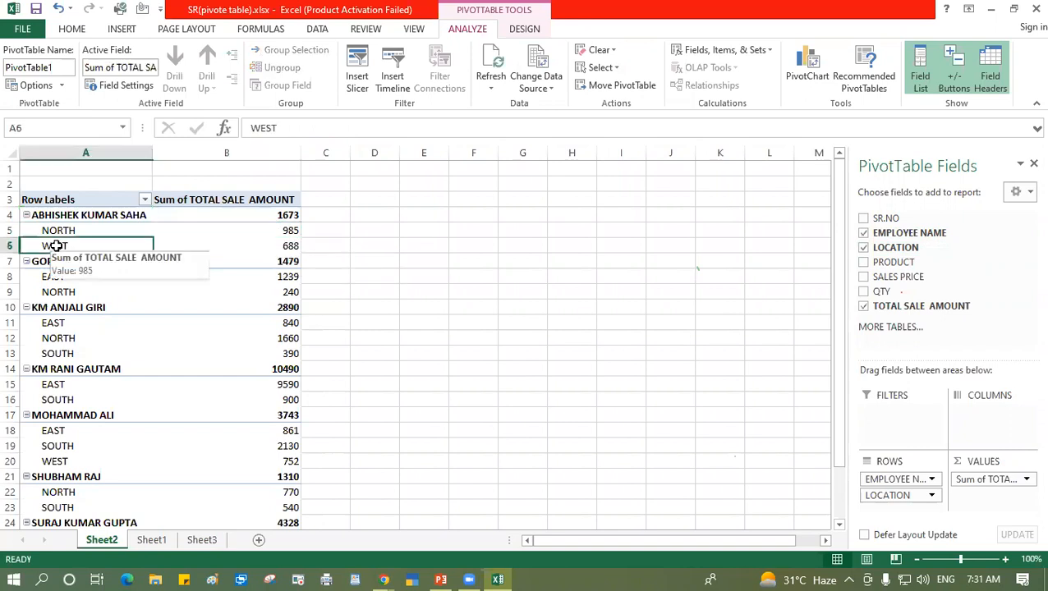
pyautogui.click(272, 244)
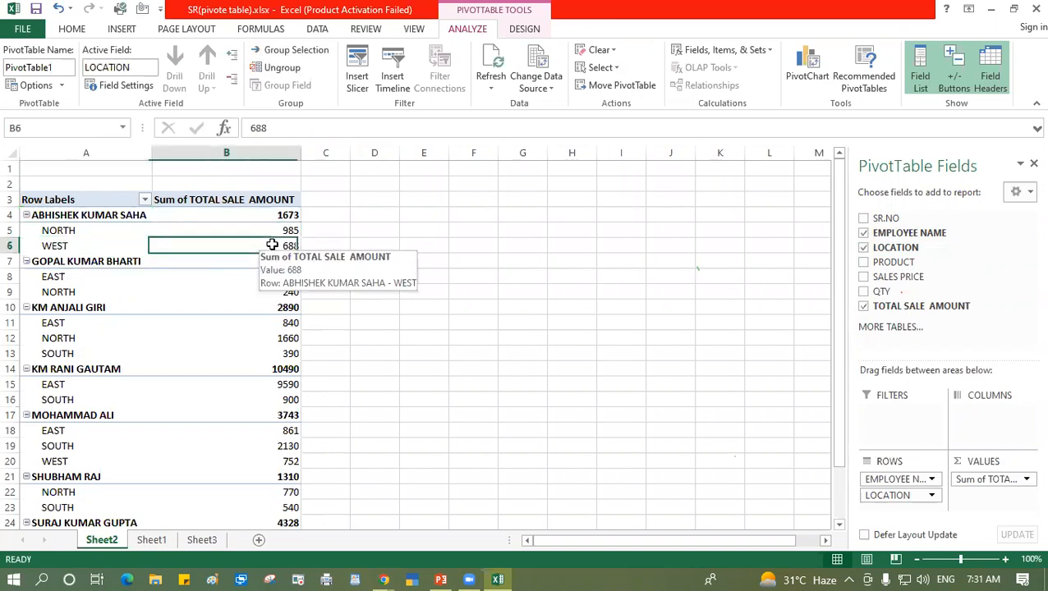
# Step: Check the second employee's East and North amounts, and compare the first employee's overall total with its location rows
pyautogui.click(59, 280)
pyautogui.click(279, 276)
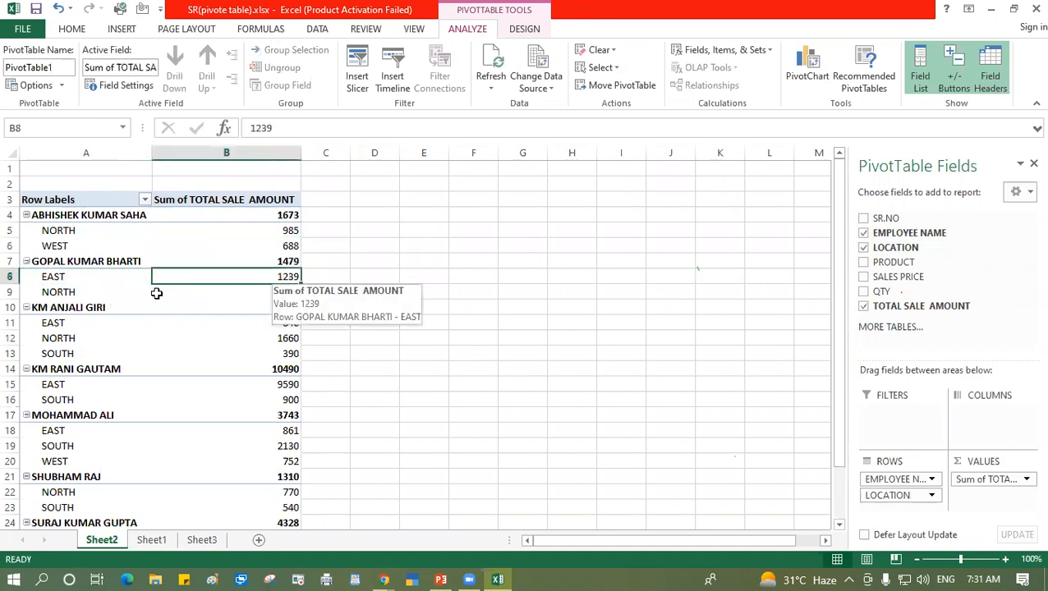
pyautogui.click(52, 293)
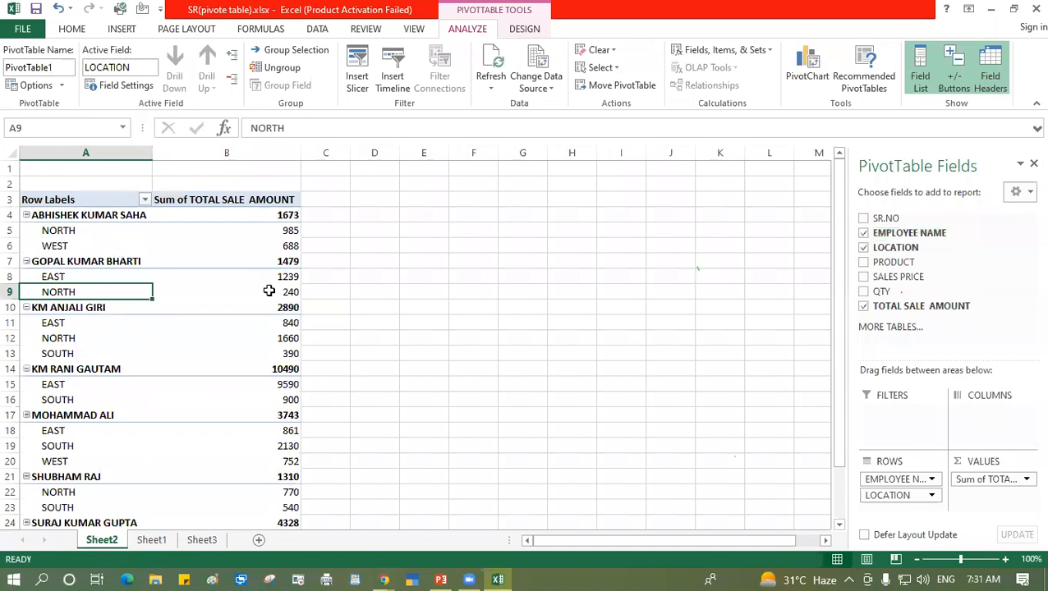
pyautogui.click(268, 291)
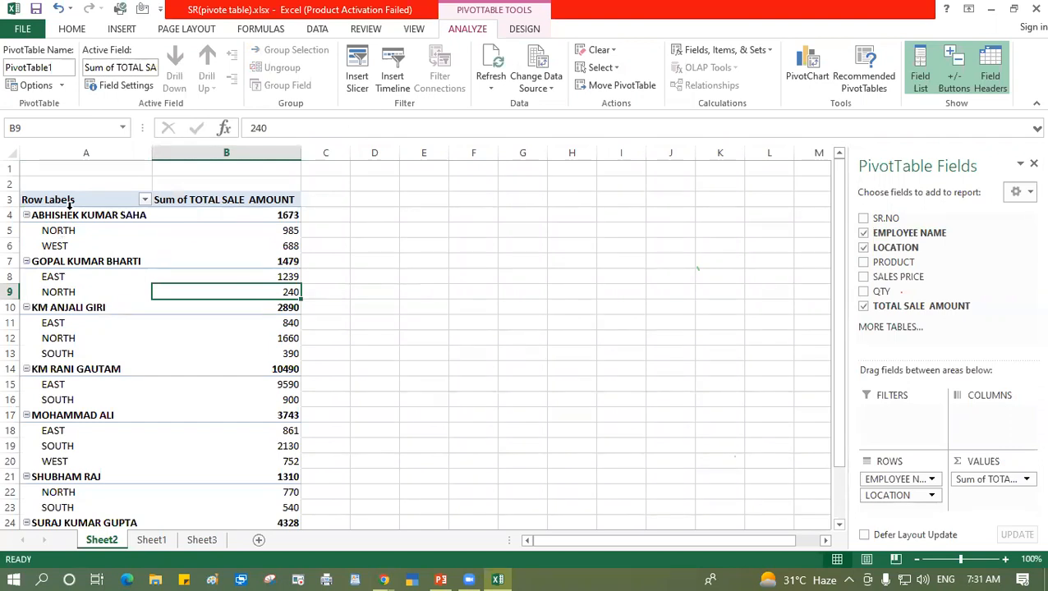
pyautogui.click(76, 215)
pyautogui.click(243, 219)
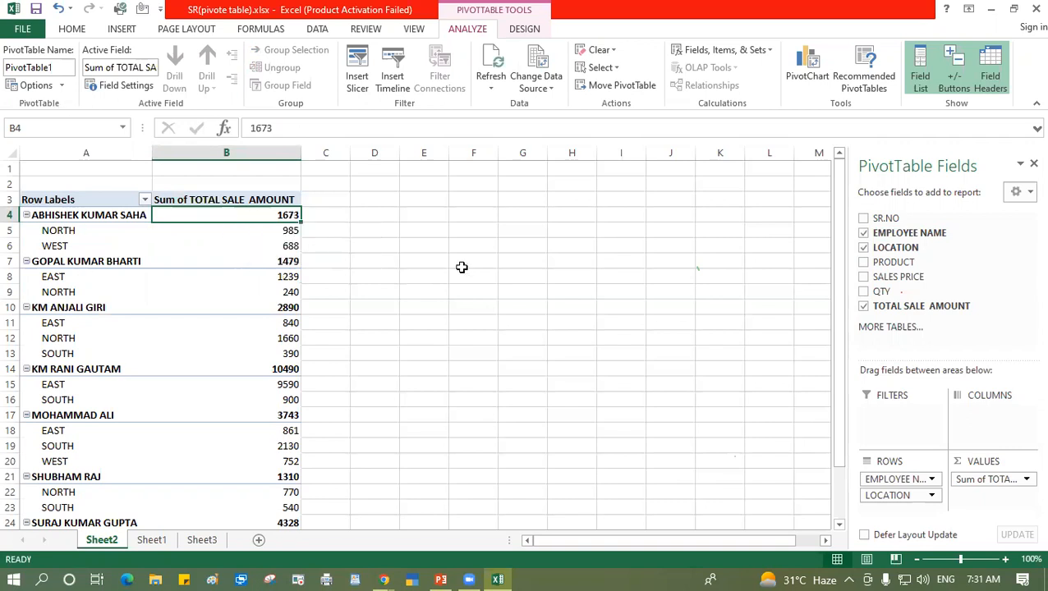
pyautogui.click(97, 232)
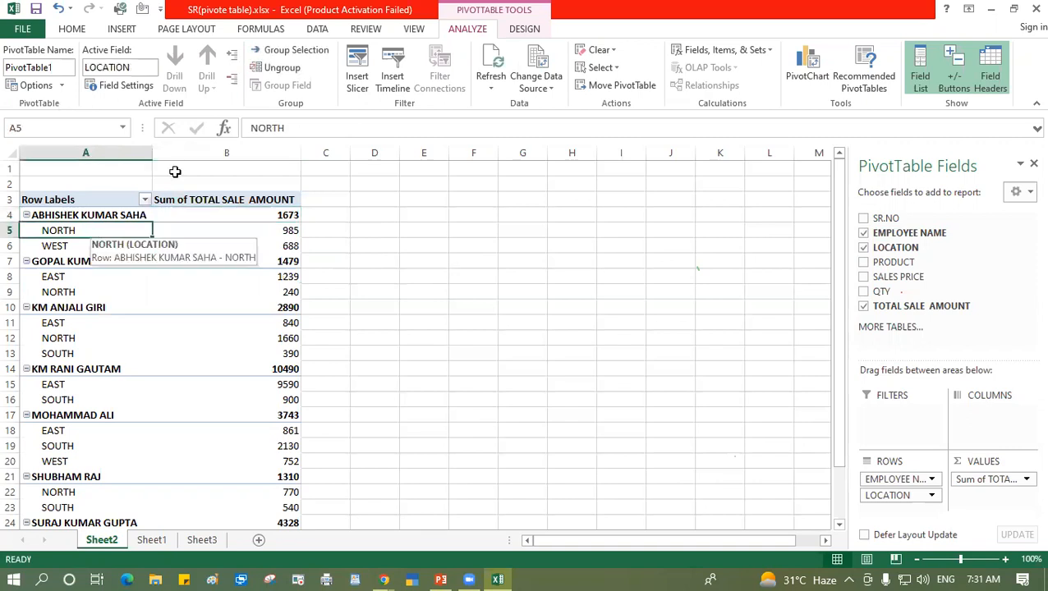
# Step: Add the Product field as a row level under each location, and check the first employee's Candy and Chocolate rows in North
pyautogui.click(863, 262)
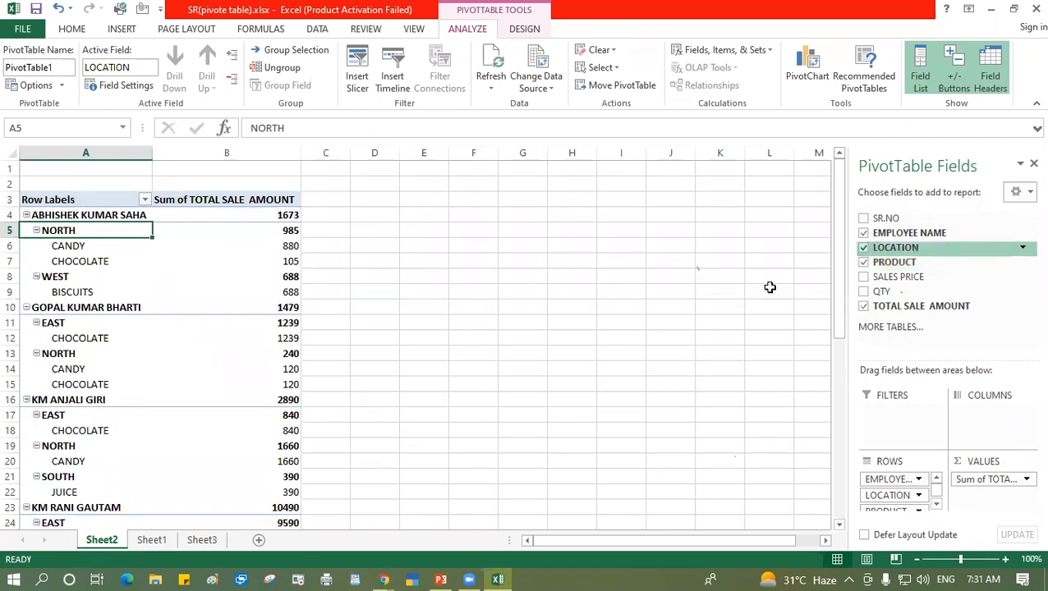
pyautogui.click(63, 245)
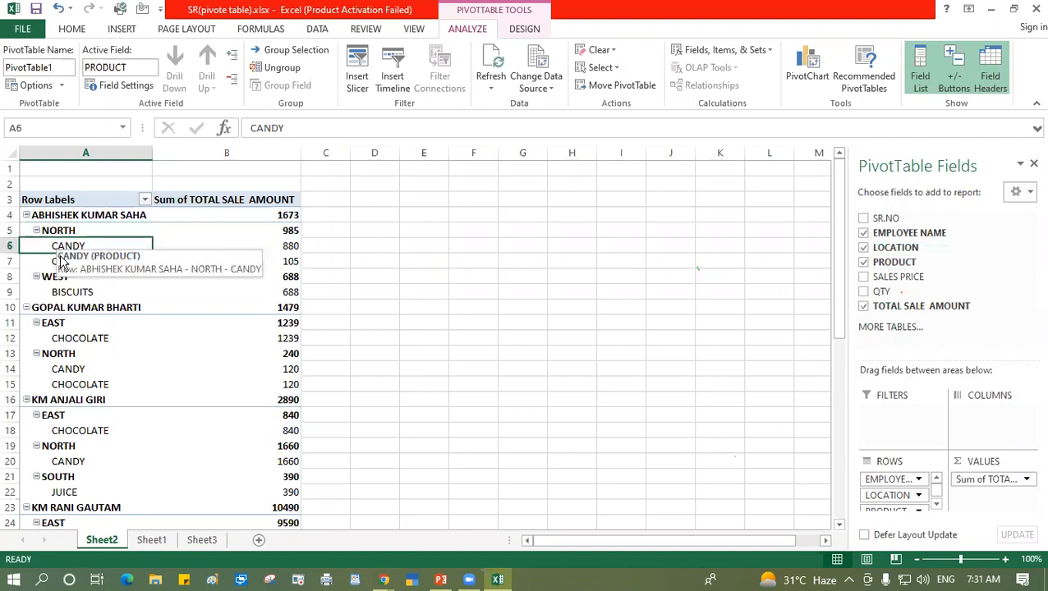
pyautogui.click(51, 261)
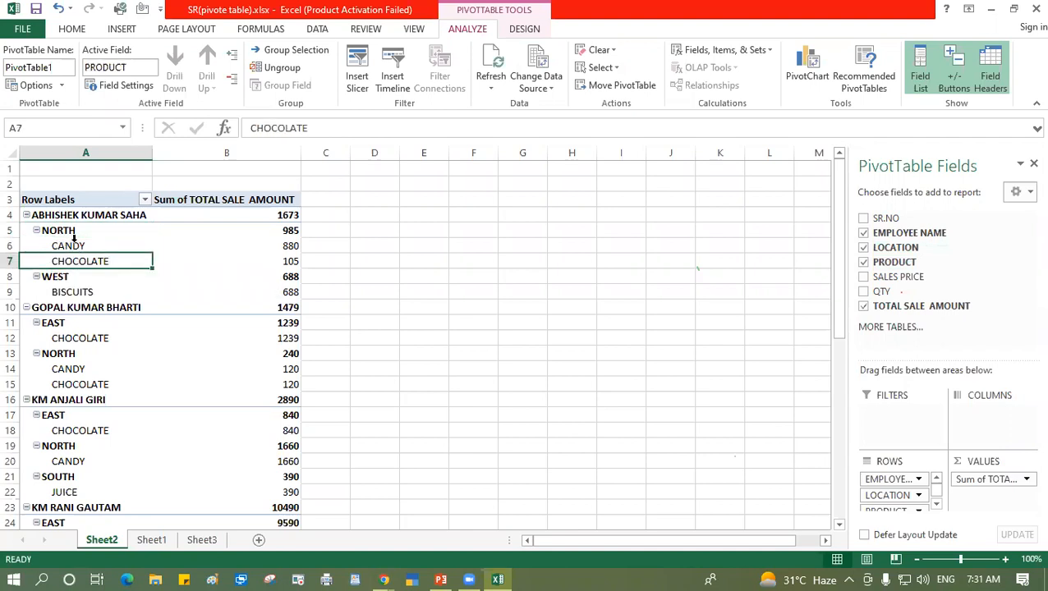
pyautogui.click(69, 245)
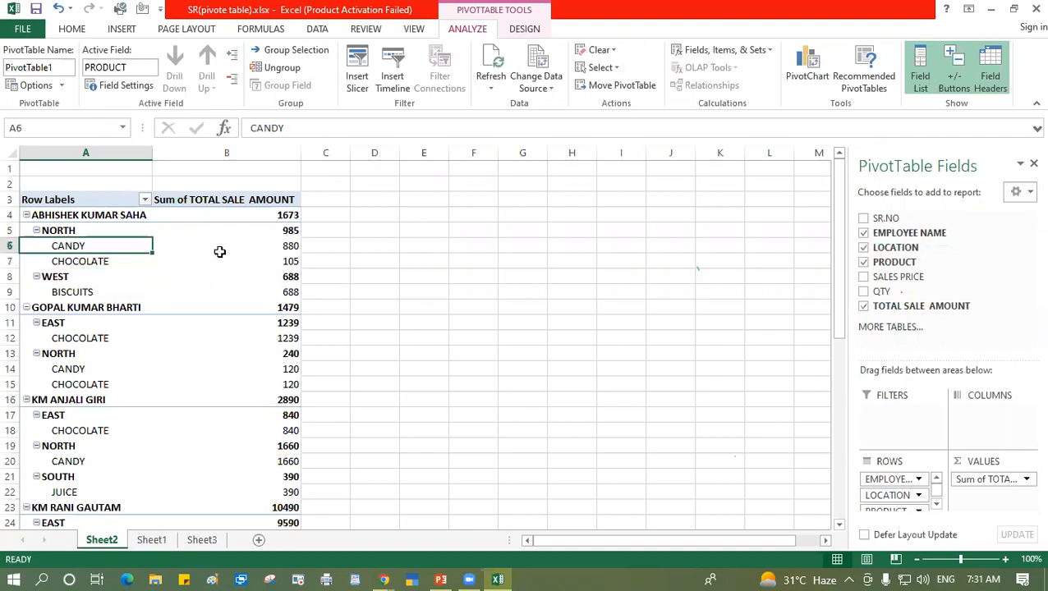
pyautogui.click(275, 243)
pyautogui.click(81, 261)
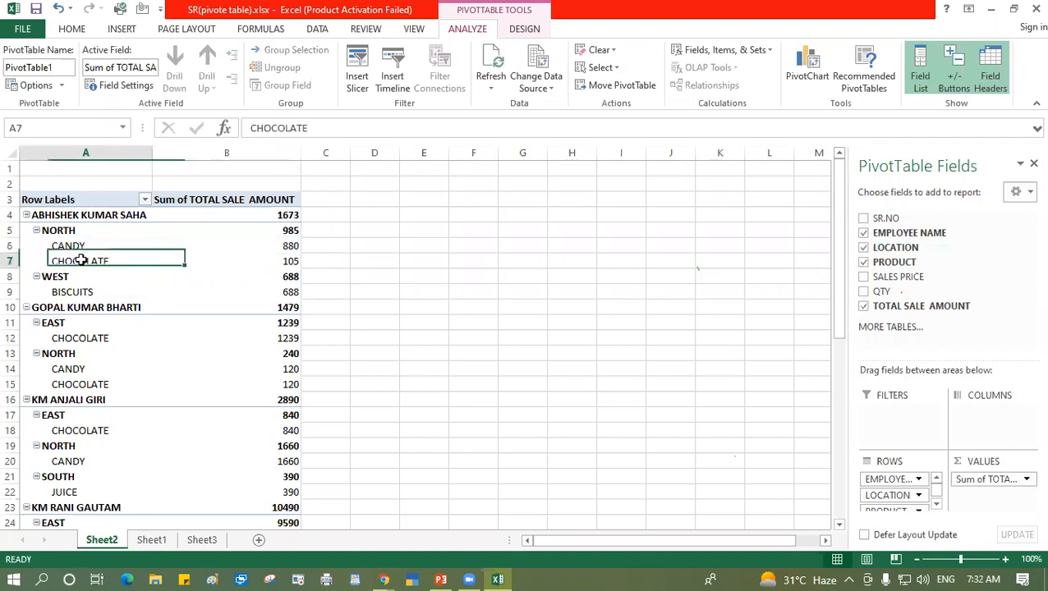
# Step: Compare the first employee's North and West product amounts with their location subtotals and the employee's overall total
pyautogui.click(263, 259)
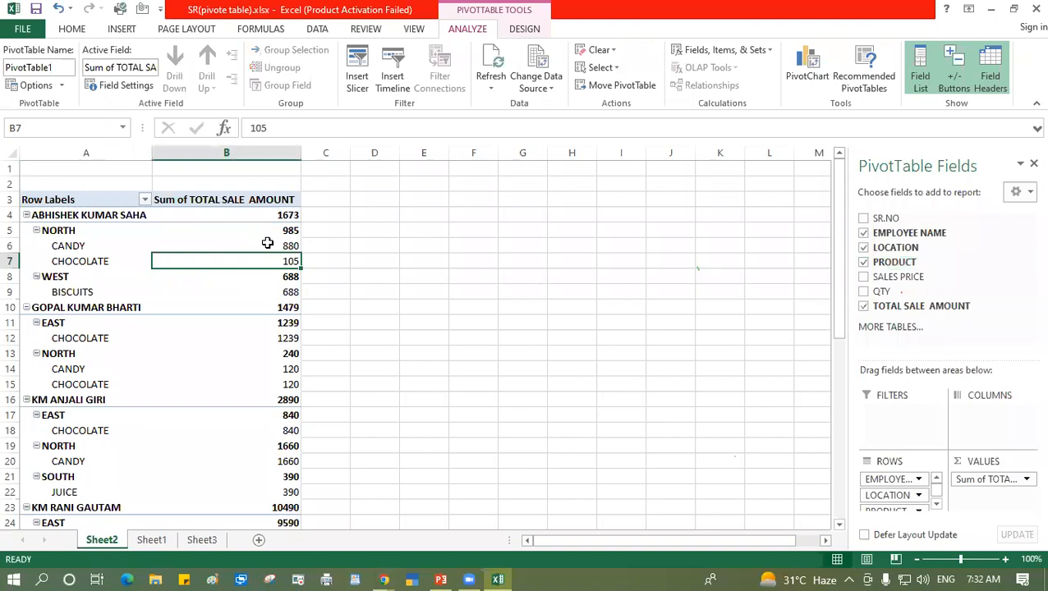
pyautogui.click(264, 246)
pyautogui.click(274, 230)
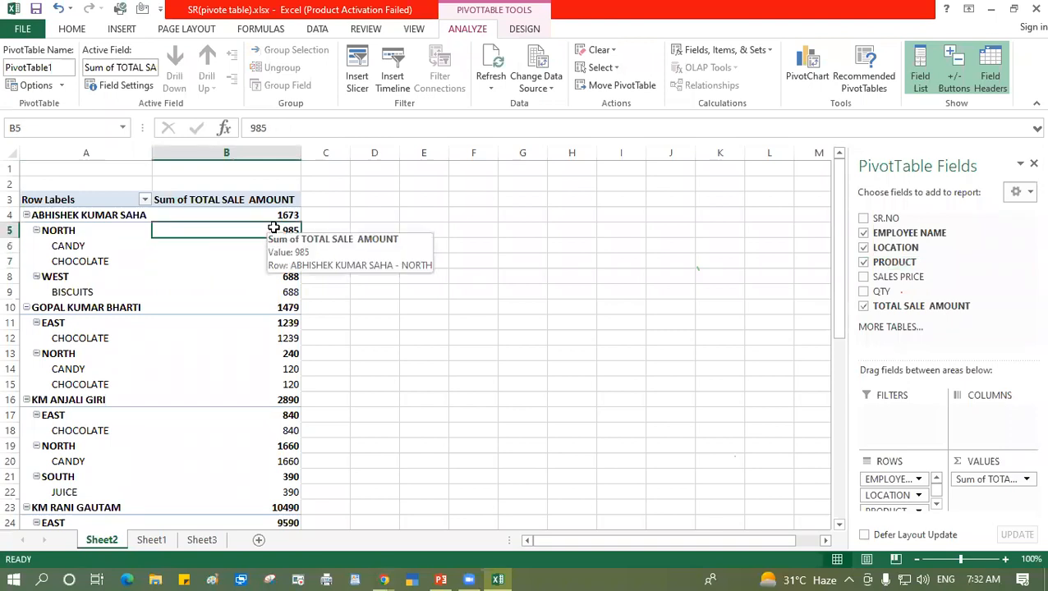
pyautogui.click(63, 277)
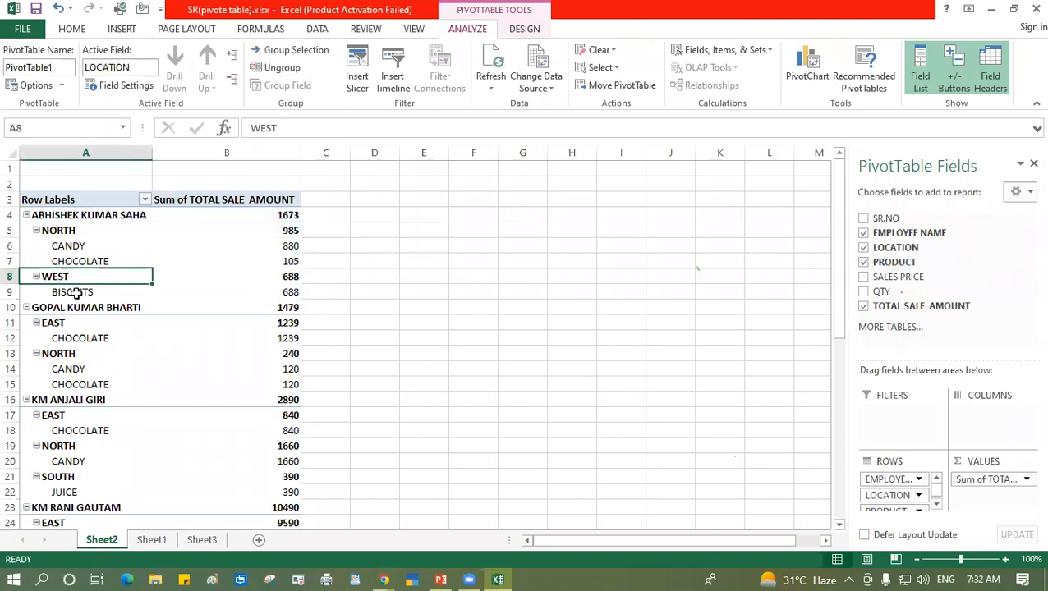
pyautogui.click(76, 292)
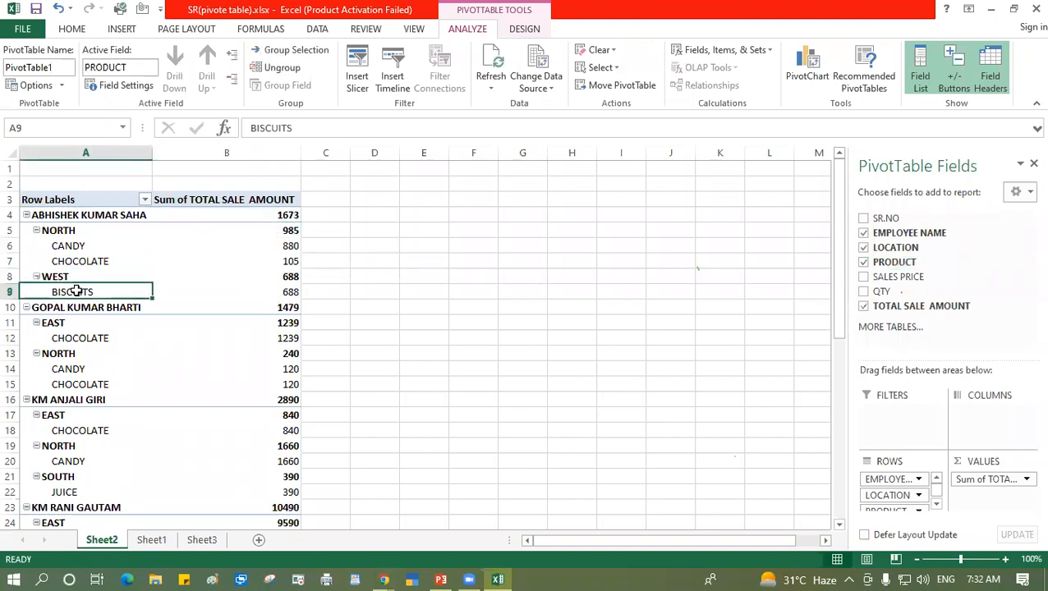
pyautogui.click(277, 293)
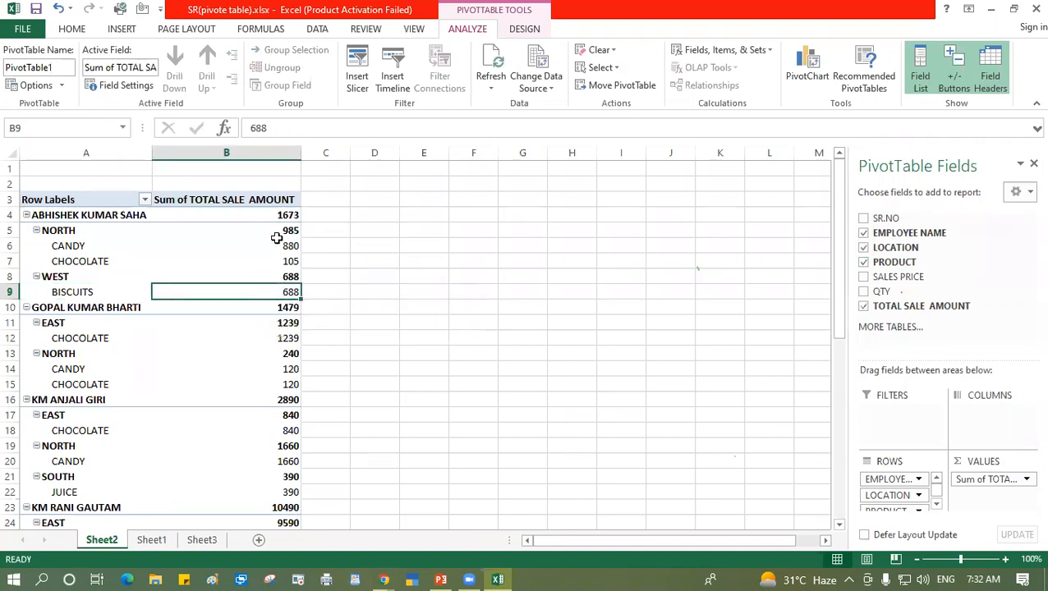
pyautogui.click(276, 232)
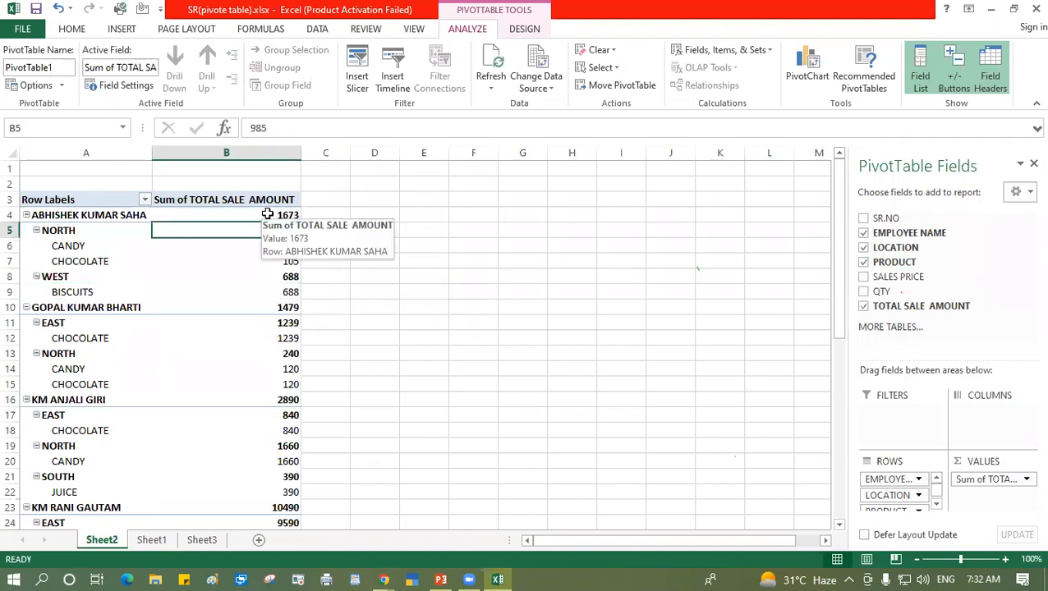
pyautogui.click(267, 215)
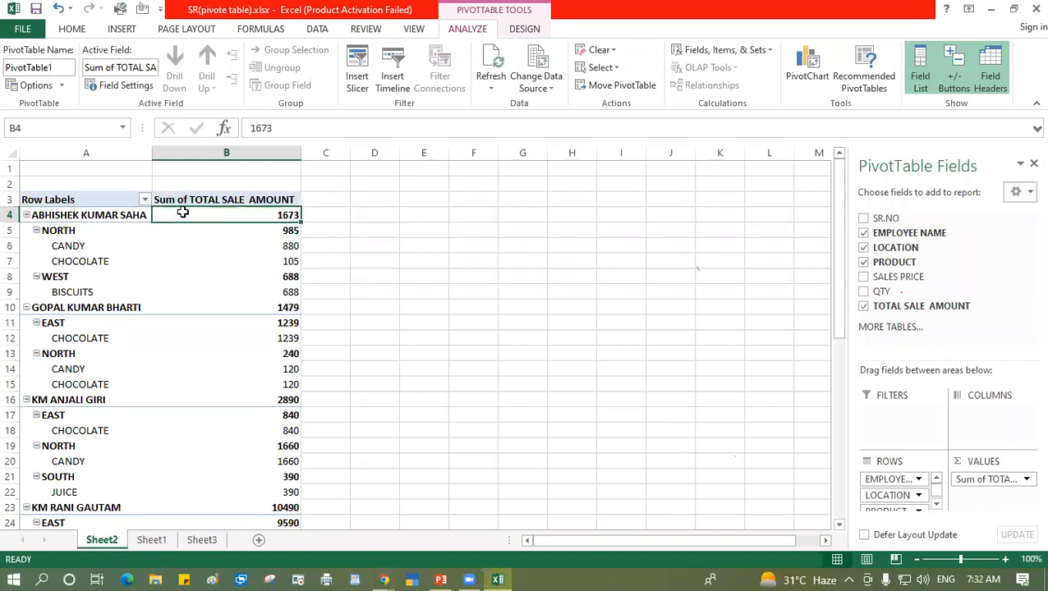
# Step: Review the remaining employees' location and product rows in the PivotTable down to the Grand Total row
pyautogui.moveTo(182, 212)
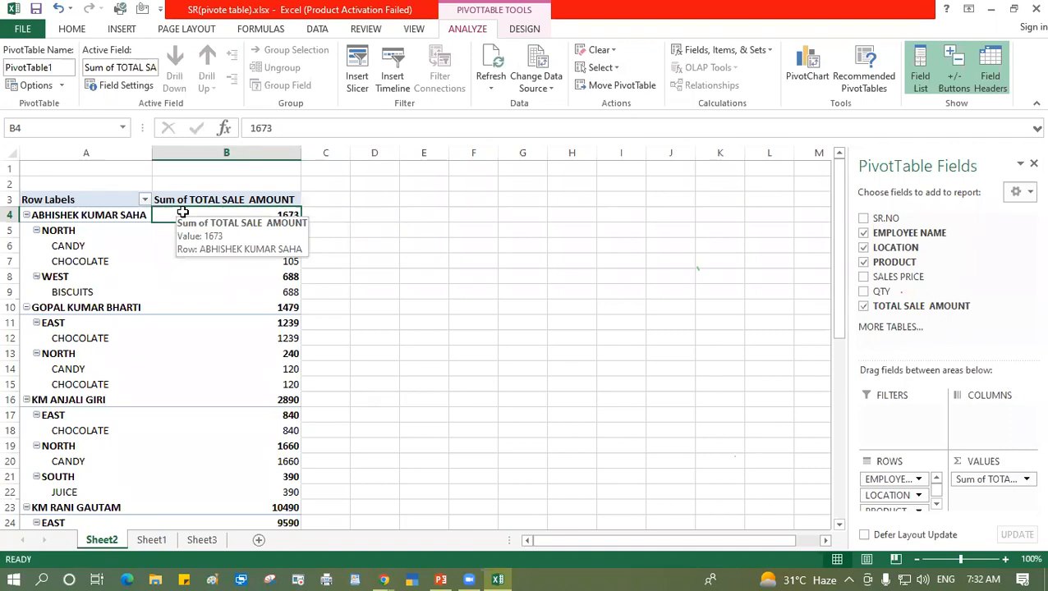
pyautogui.scroll(-2, 207, 301)
pyautogui.scroll(-6, 207, 302)
pyautogui.scroll(1, 257, 381)
pyautogui.scroll(-1, 257, 381)
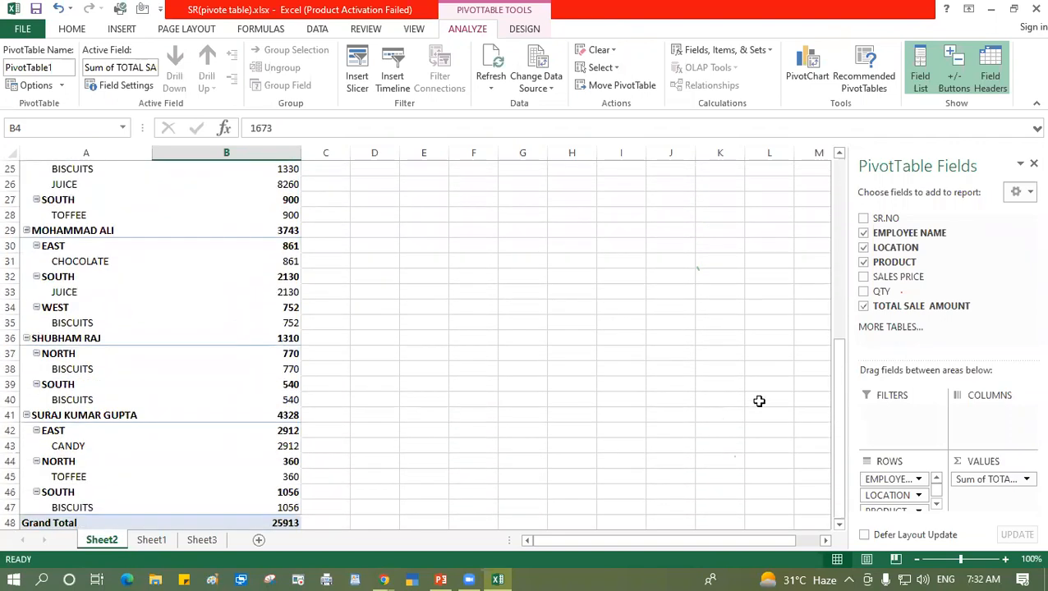
pyautogui.moveTo(839, 367); pyautogui.dragTo(837, 423)
pyautogui.click(47, 523)
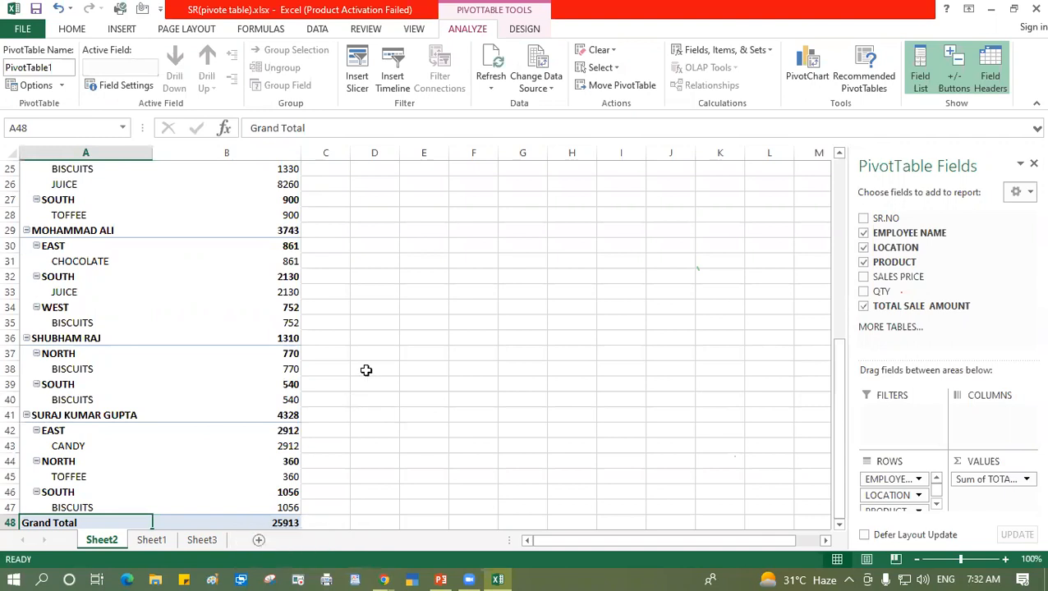
pyautogui.scroll(-1, 363, 362)
pyautogui.scroll(4, 330, 246)
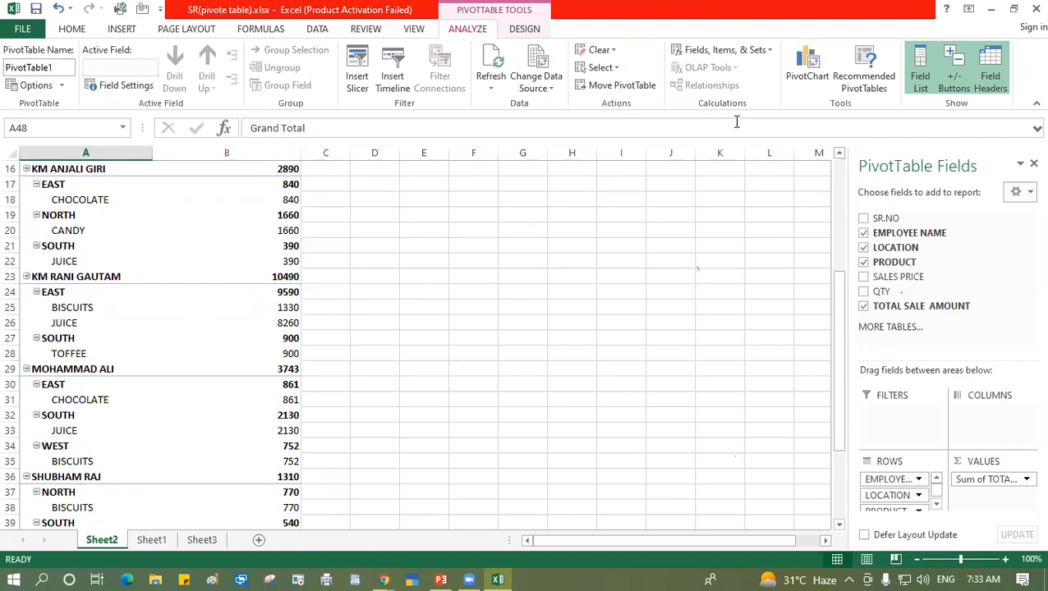
# Step: Remove the Product, Location and Employee Name fields, then rebuild the rows with Location first and Employee Name nested under it
pyautogui.click(863, 263)
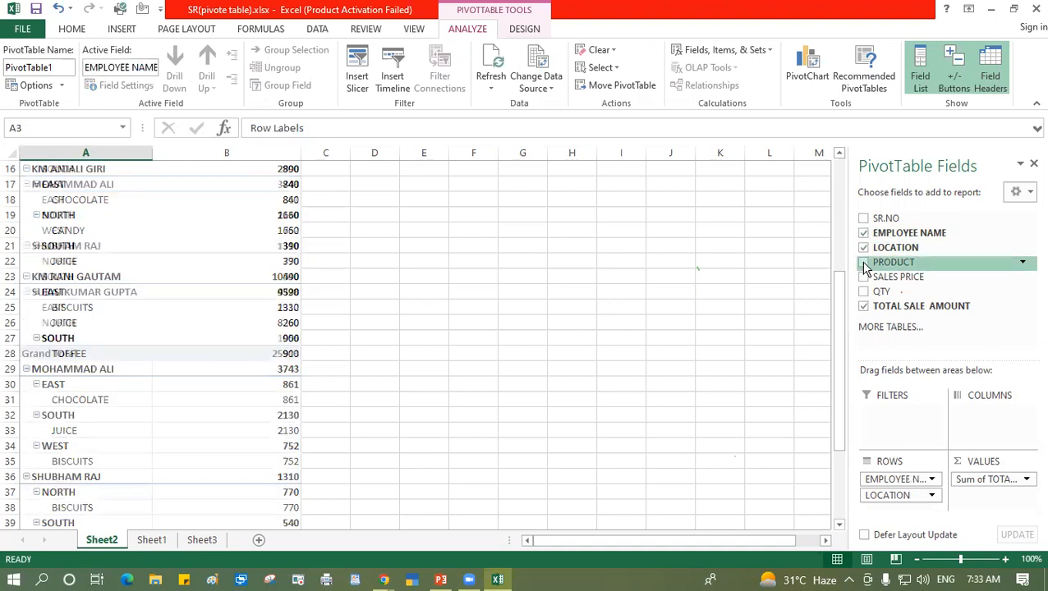
pyautogui.scroll(3, 537, 278)
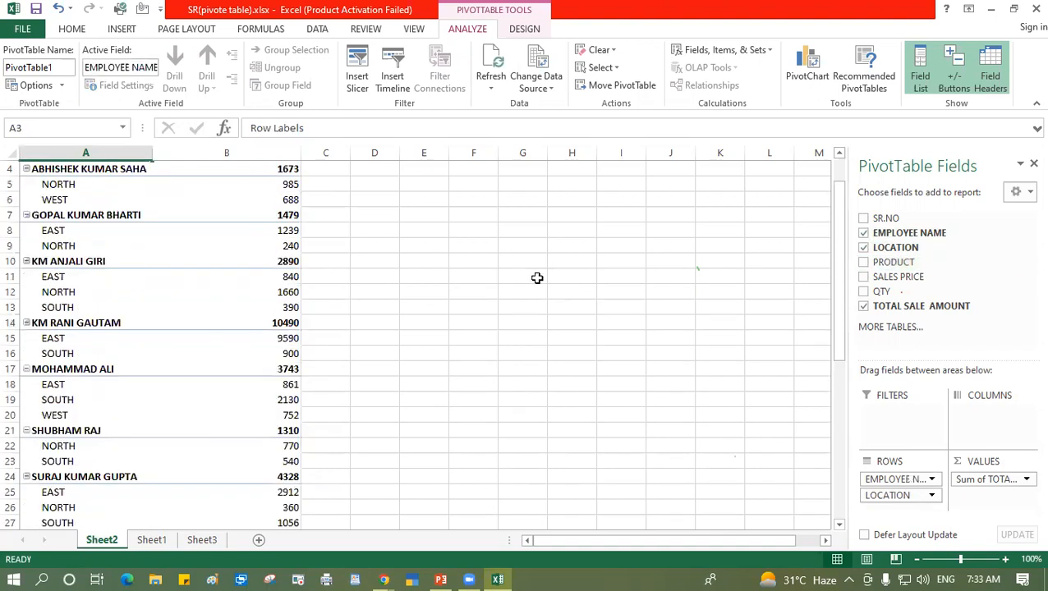
pyautogui.click(863, 248)
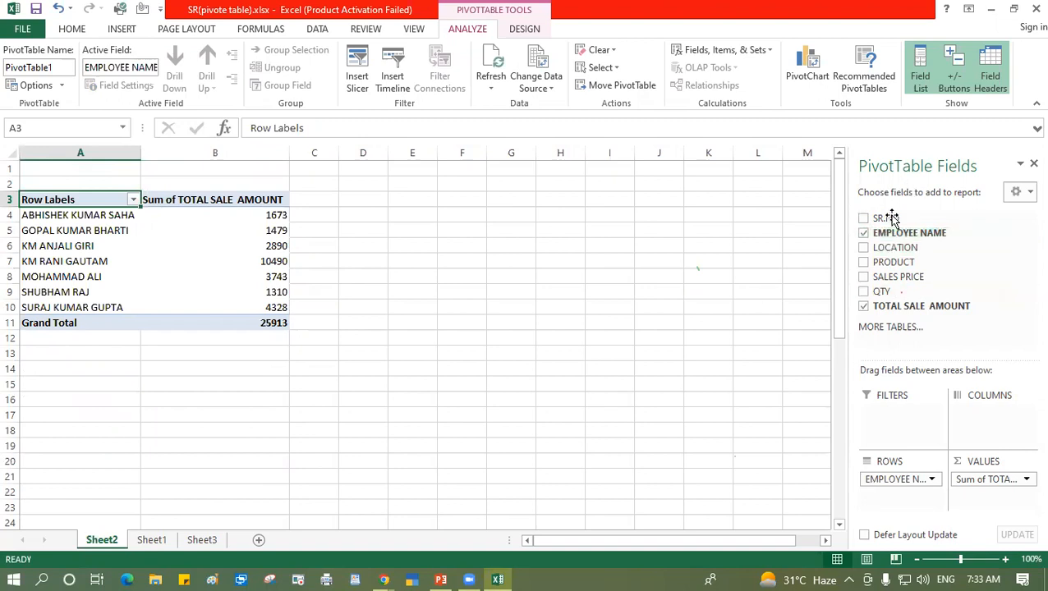
pyautogui.click(863, 234)
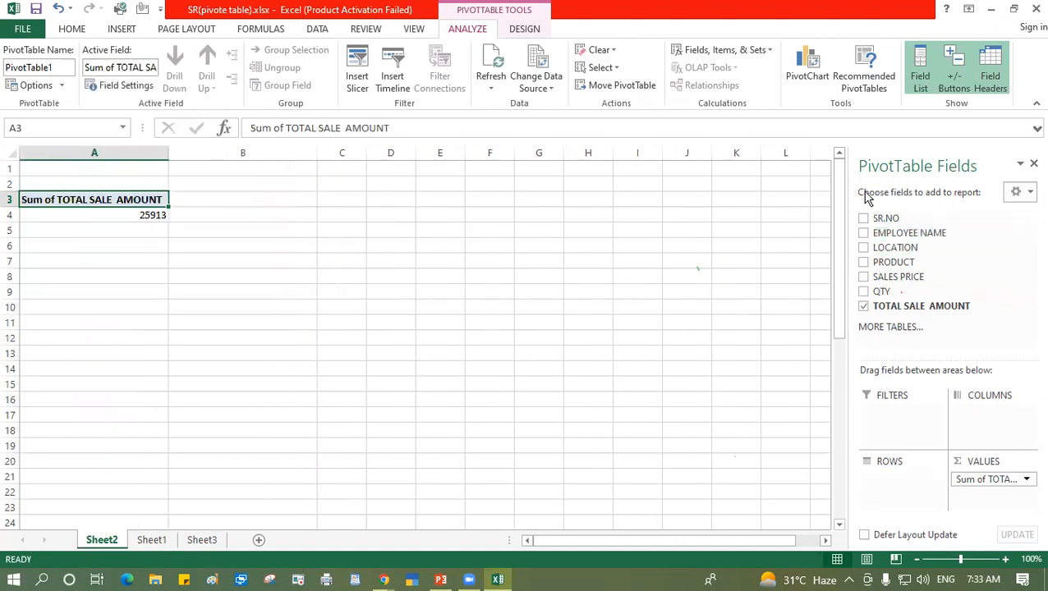
pyautogui.click(862, 248)
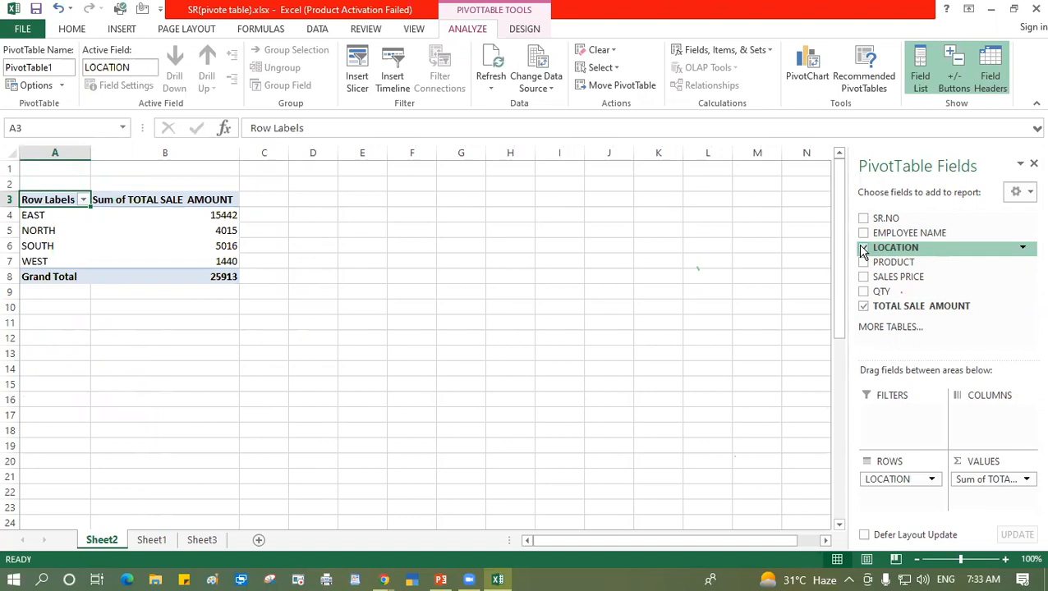
pyautogui.click(863, 234)
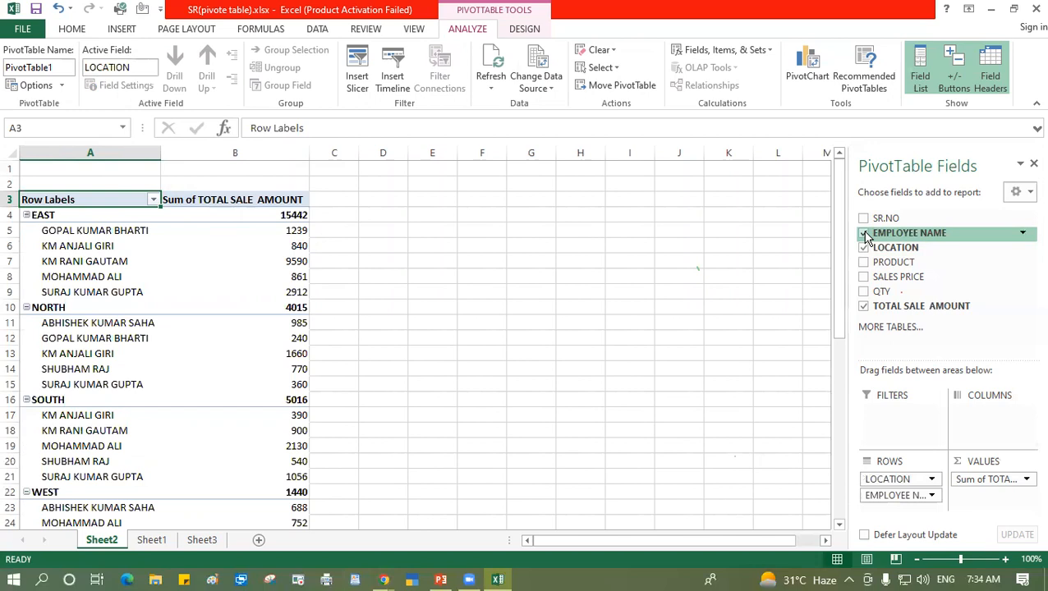
# Step: Review the employee sales table on Sheet1, from the SR.NO header through the last Total Sale Amount row
pyautogui.click(121, 14)
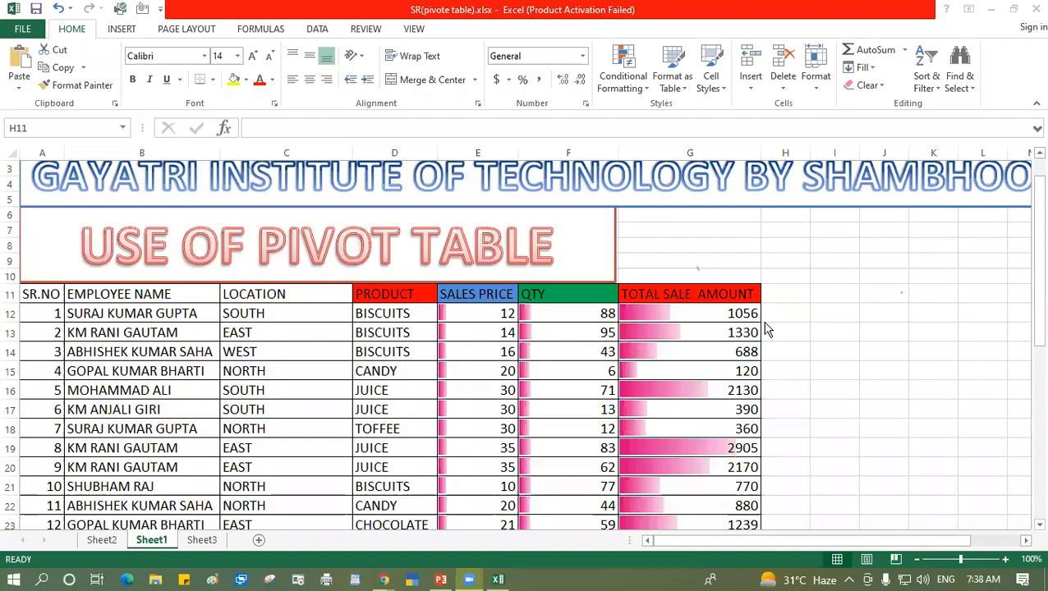
pyautogui.scroll(-1, 285, 306)
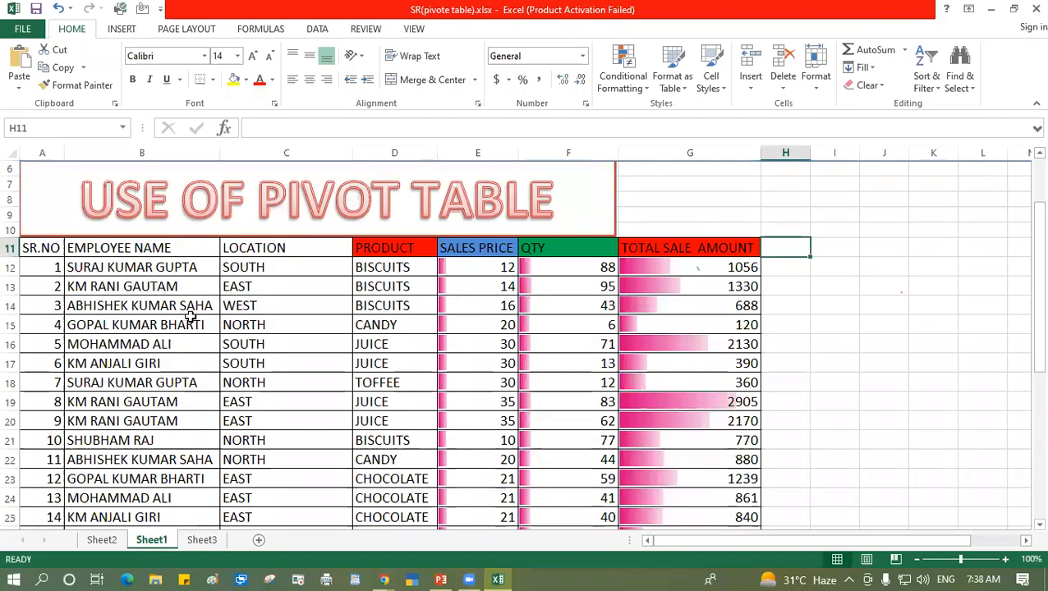
pyautogui.scroll(-1, 188, 317)
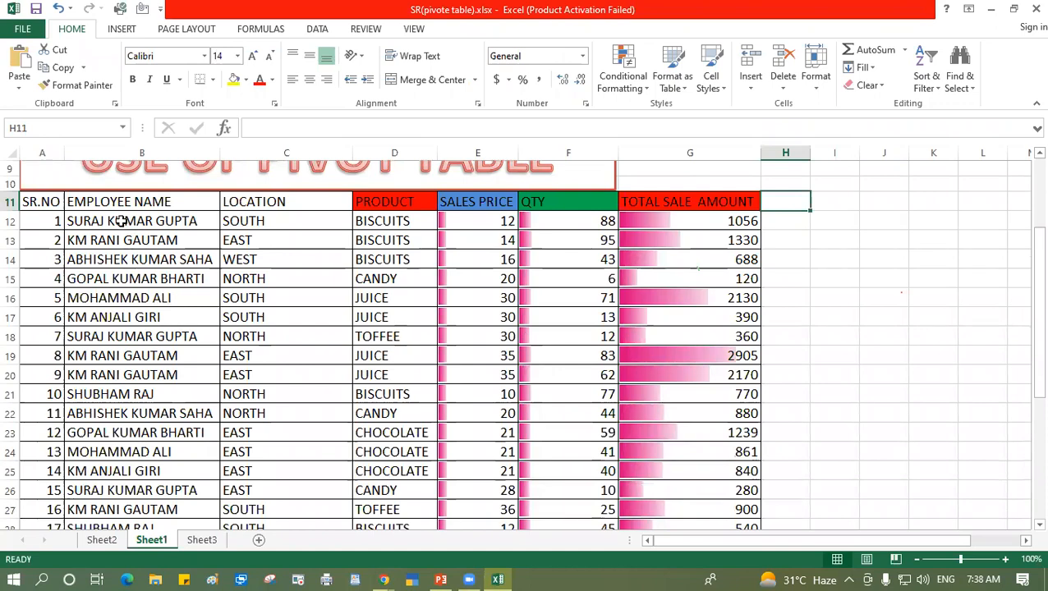
pyautogui.scroll(3, 51, 247)
pyautogui.scroll(-3, 37, 210)
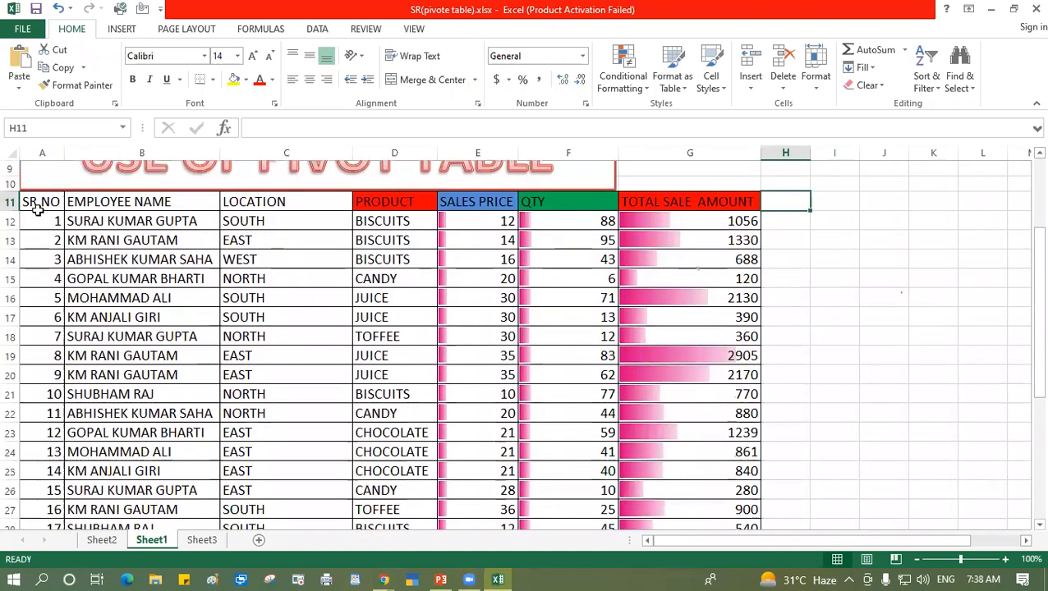
pyautogui.click(42, 202)
pyautogui.moveTo(132, 229); pyautogui.dragTo(711, 498)
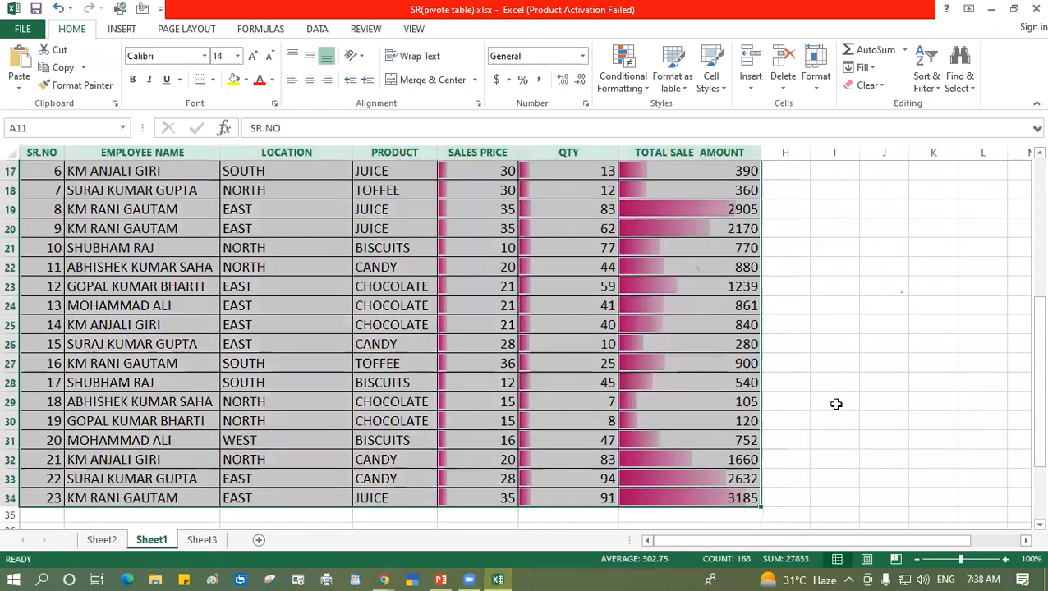
pyautogui.click(836, 404)
# Step: Delete the Sheet2 worksheet that holds the existing PivotTable
pyautogui.click(116, 540)
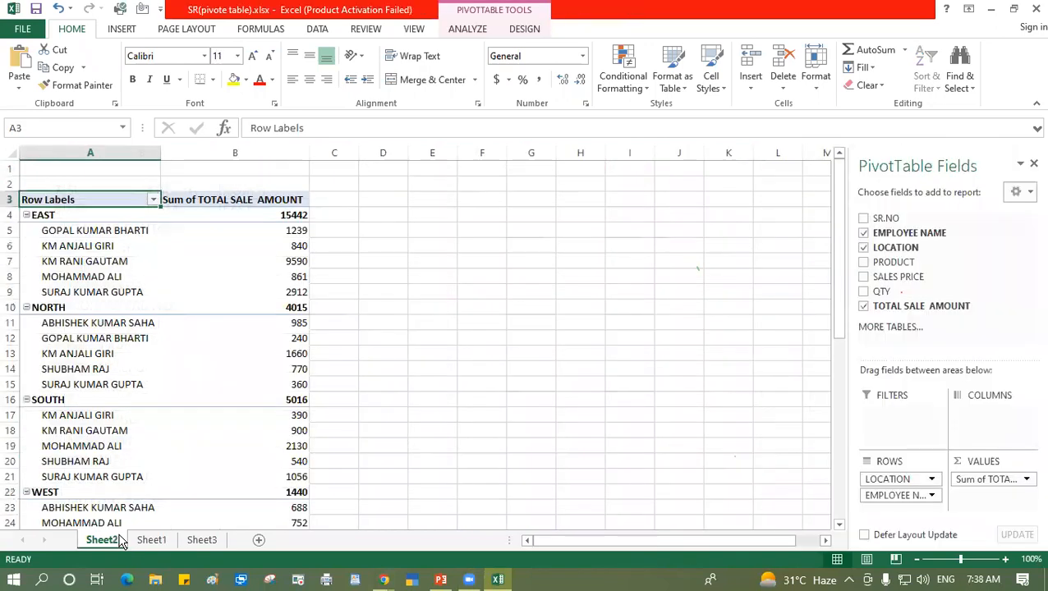
pyautogui.rightClick(119, 541)
pyautogui.click(153, 373)
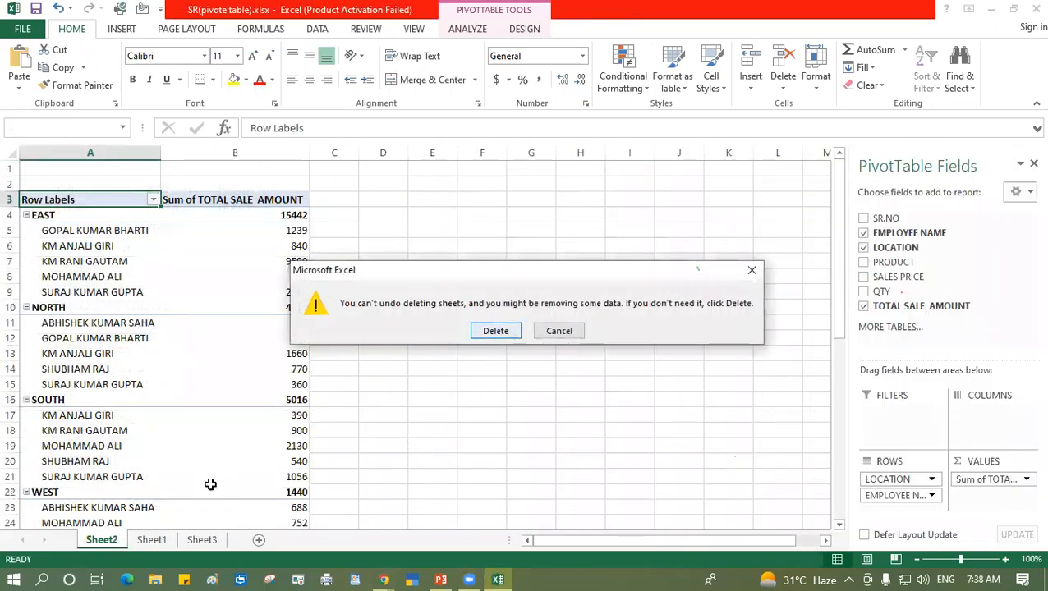
pyautogui.press('Return')
pyautogui.click(151, 540)
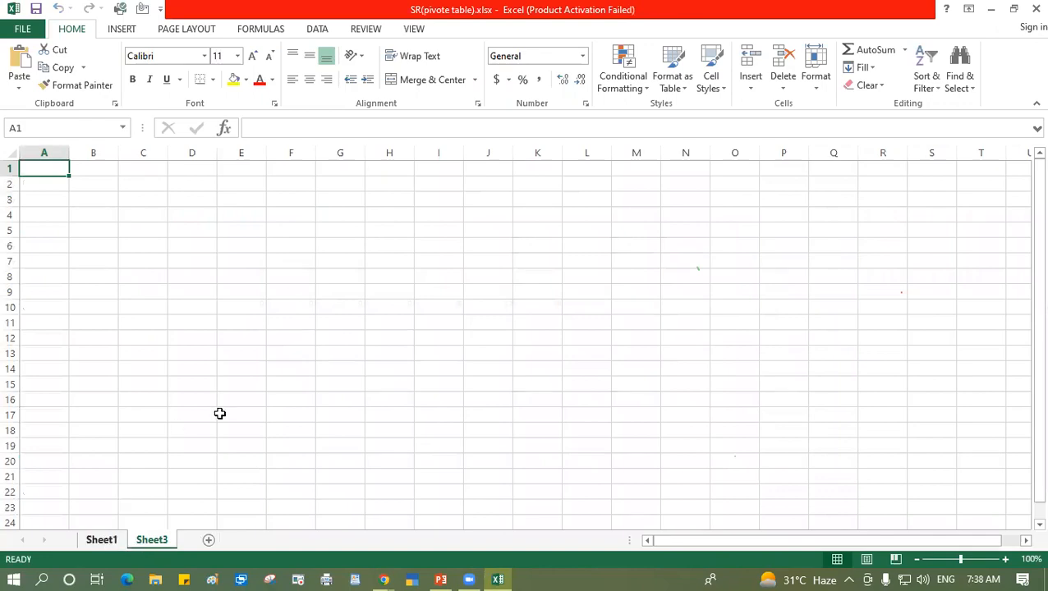
# Step: Select the full sales table A11:G34 on Sheet1 and start a new PivotTable with Table1 as its source
pyautogui.hotkey('ctrl', 'pageup')
pyautogui.scroll(1, 77, 264)
pyautogui.moveTo(59, 217); pyautogui.dragTo(739, 497)
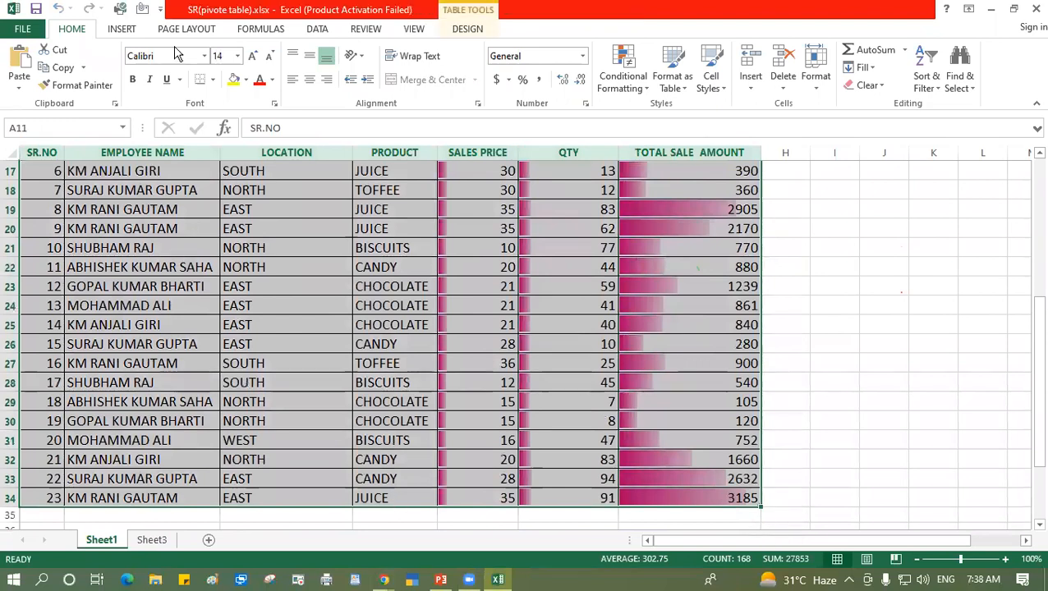
pyautogui.click(125, 30)
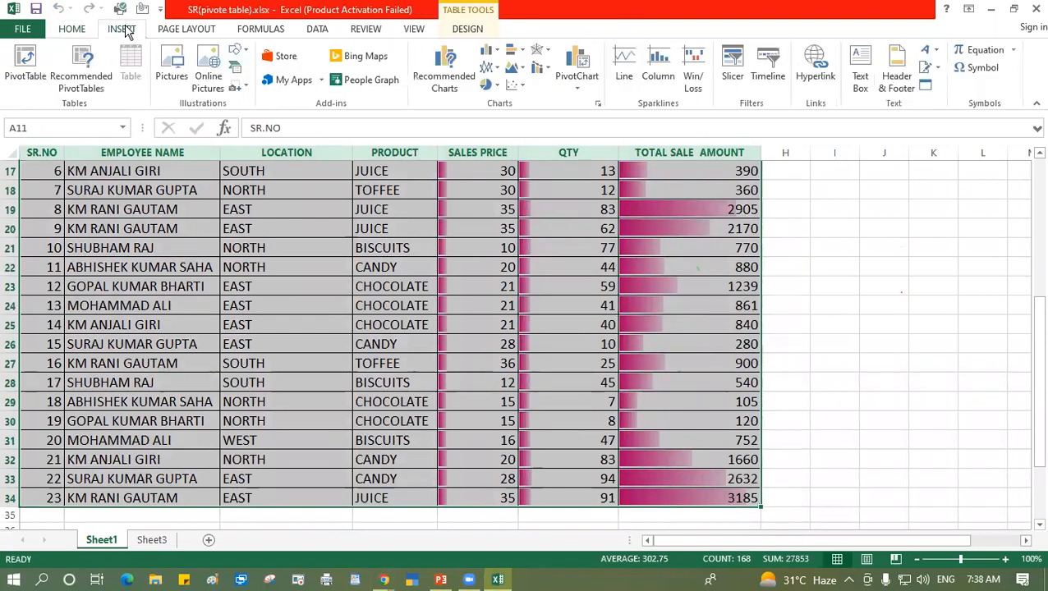
pyautogui.click(29, 55)
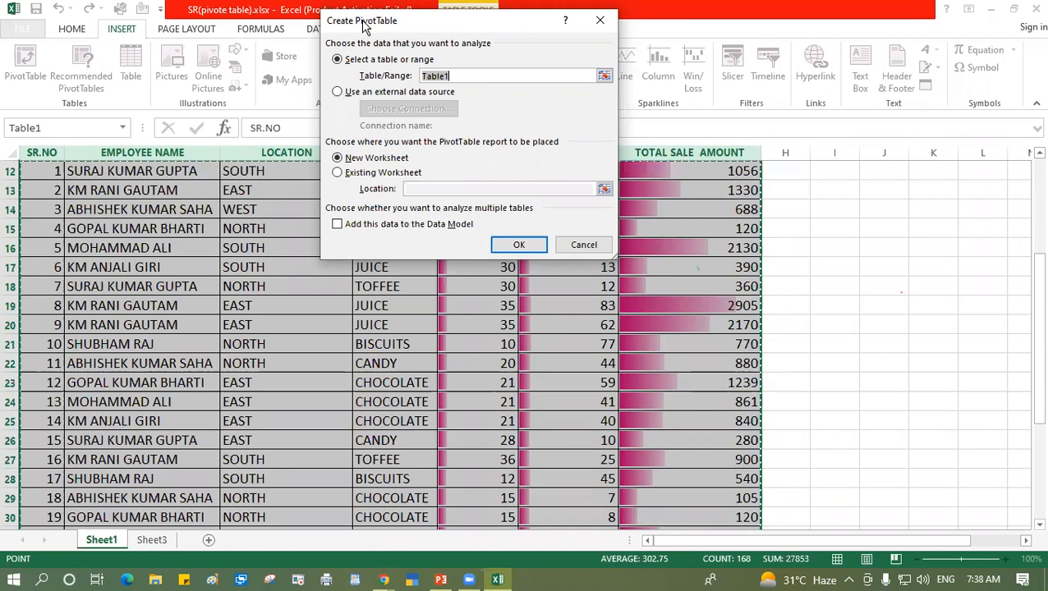
pyautogui.moveTo(364, 27); pyautogui.dragTo(460, 31)
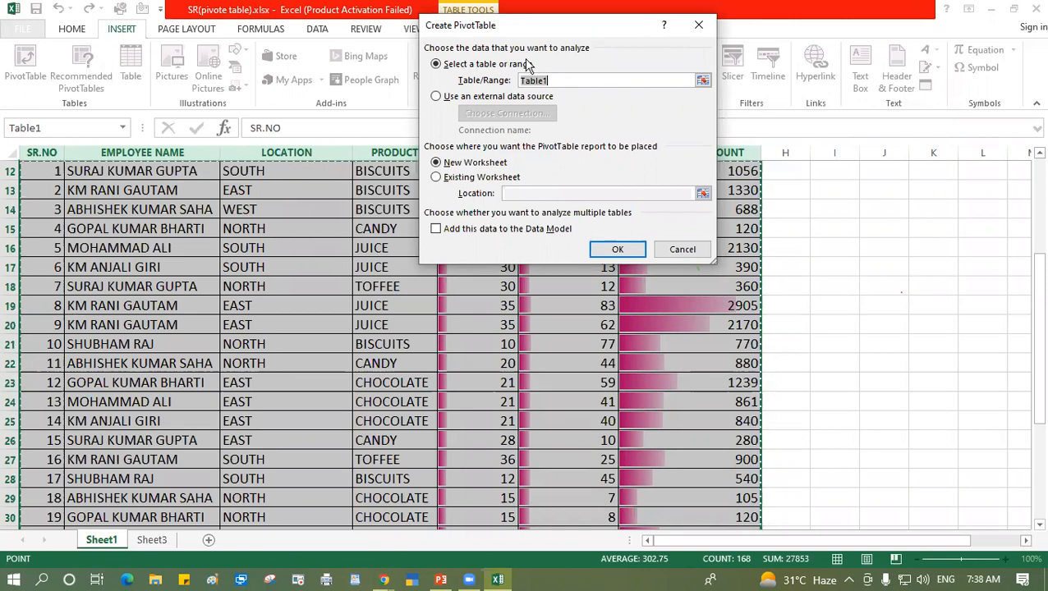
pyautogui.click(562, 79)
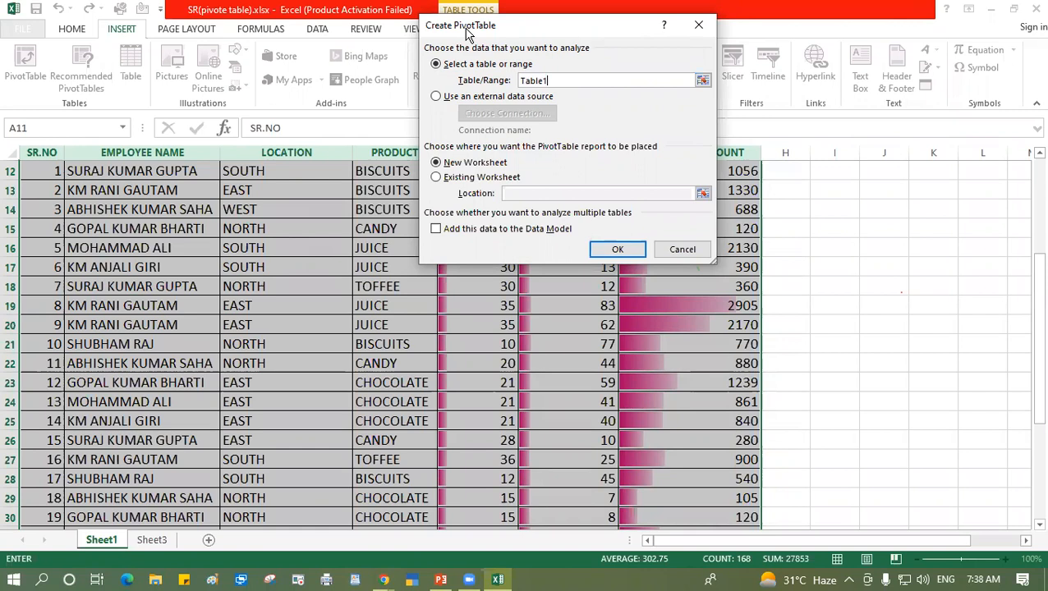
pyautogui.moveTo(465, 33); pyautogui.dragTo(234, 52)
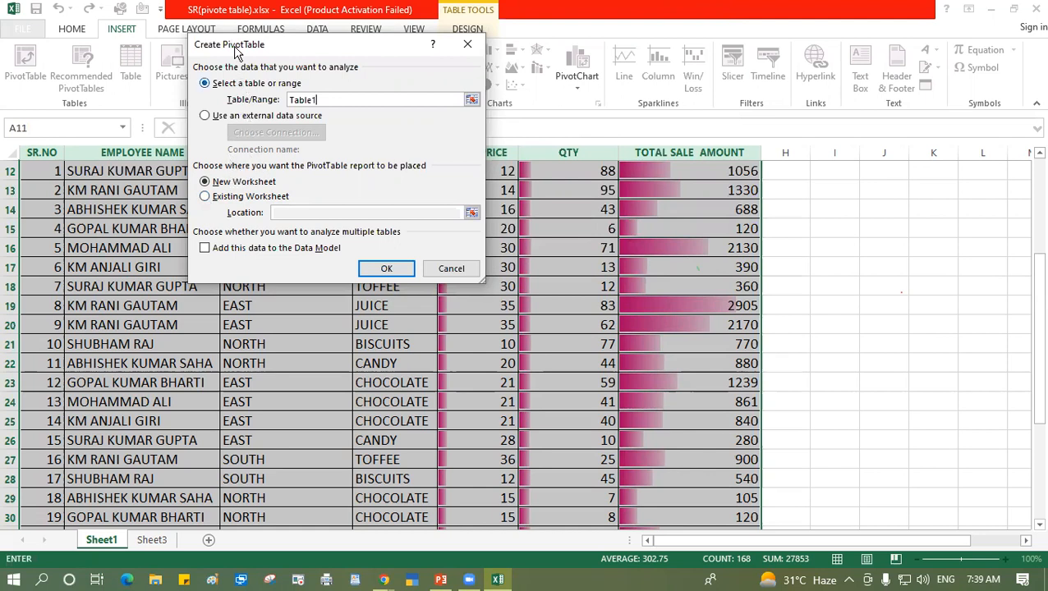
pyautogui.moveTo(259, 48); pyautogui.dragTo(282, 43)
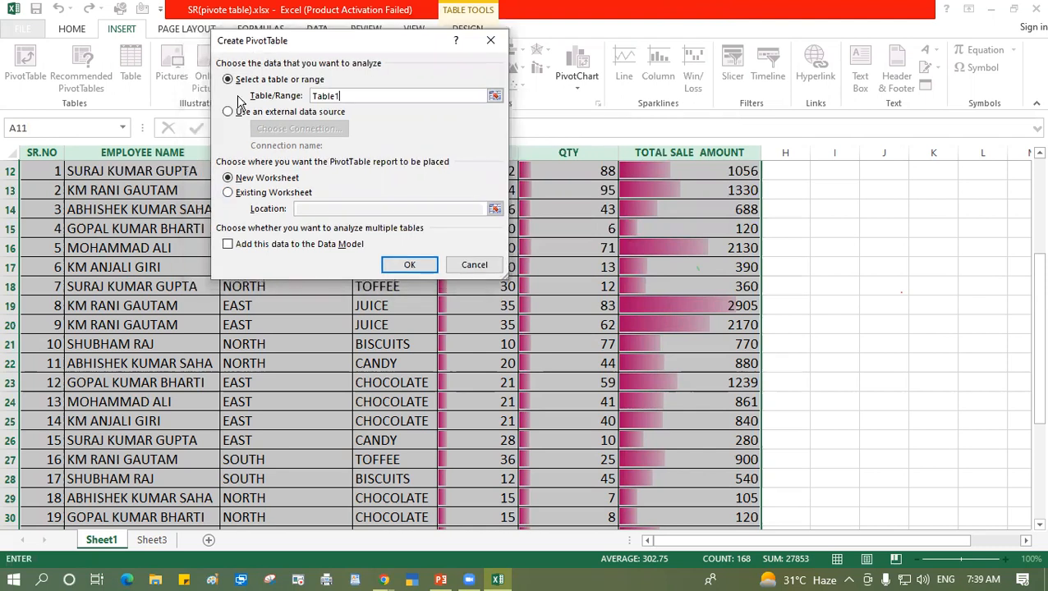
# Step: Place the new PivotTable on the existing worksheet at Sheet1!$A$41, below the source table, and create it
pyautogui.click(229, 194)
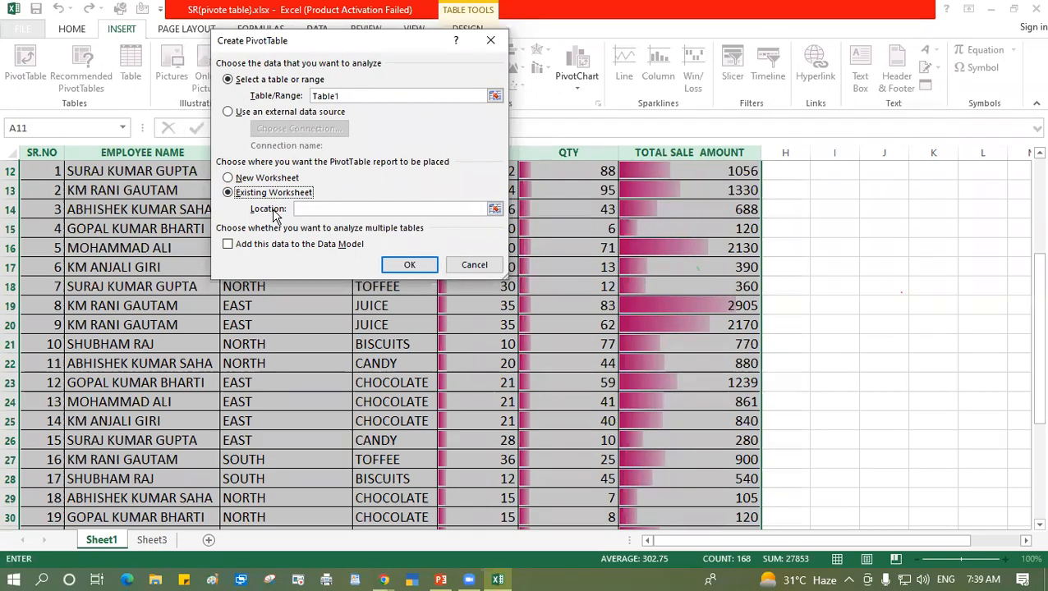
pyautogui.scroll(-2, 66, 312)
pyautogui.scroll(-4, 100, 375)
pyautogui.scroll(1, 147, 416)
pyautogui.scroll(-2, 821, 296)
pyautogui.click(322, 211)
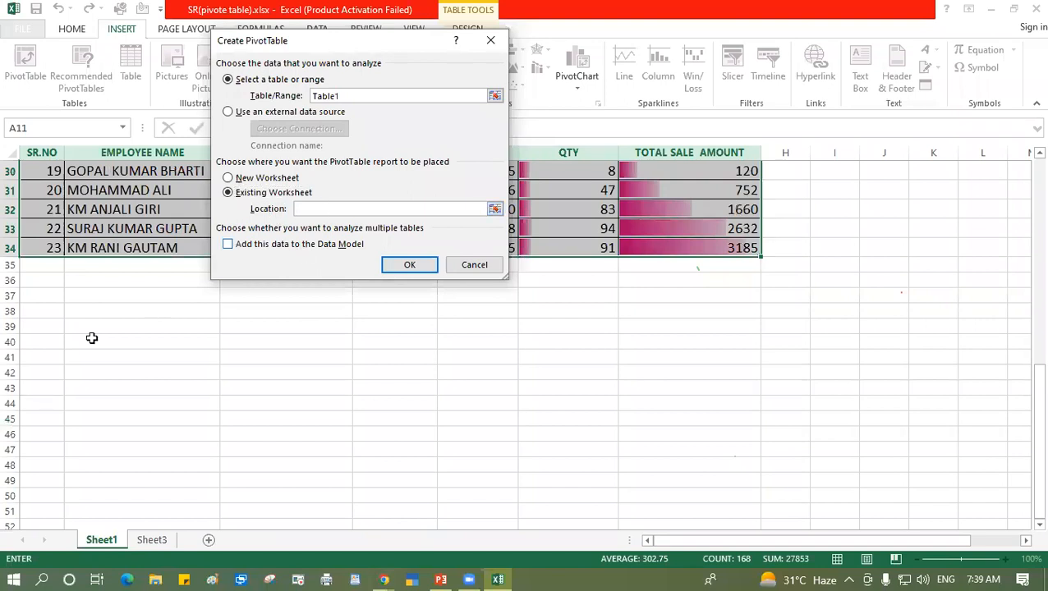
pyautogui.scroll(-1, 66, 353)
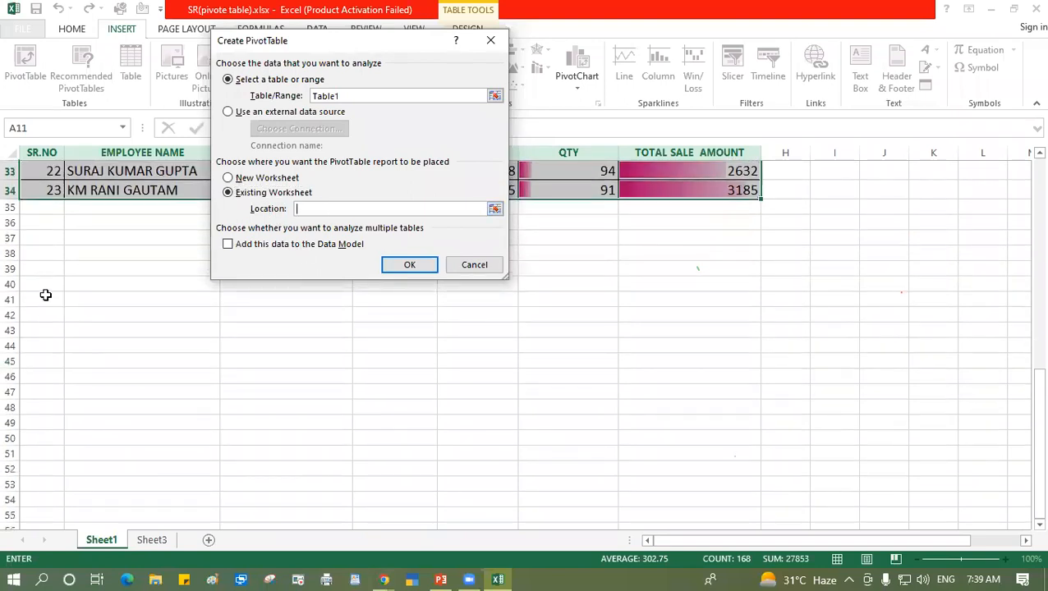
pyautogui.click(44, 297)
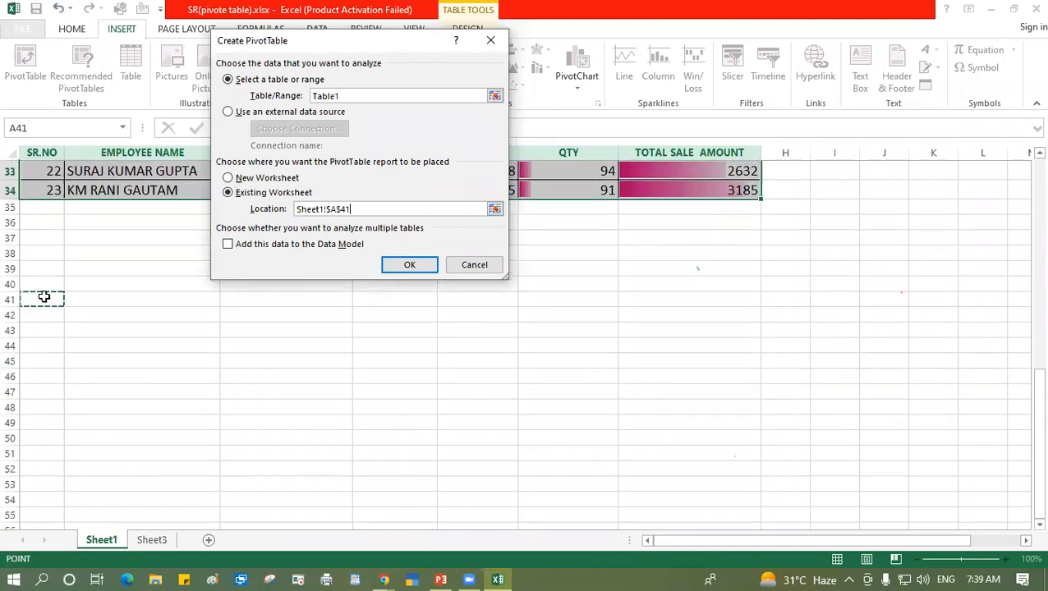
pyautogui.click(409, 266)
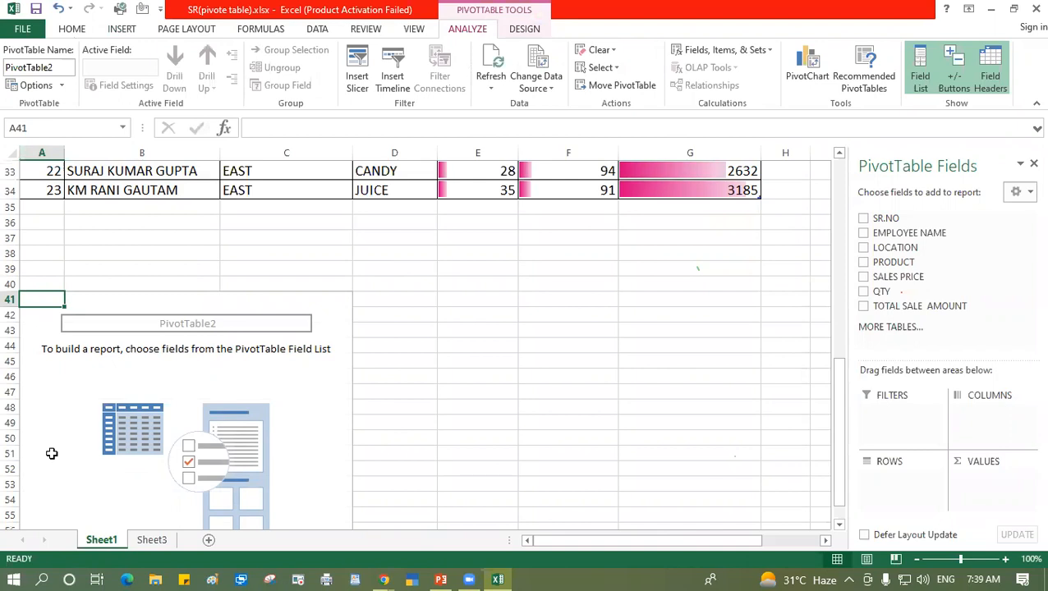
# Step: Add Employee Name and Location as nested row fields and sum Total Sale Amount as the value
pyautogui.click(862, 236)
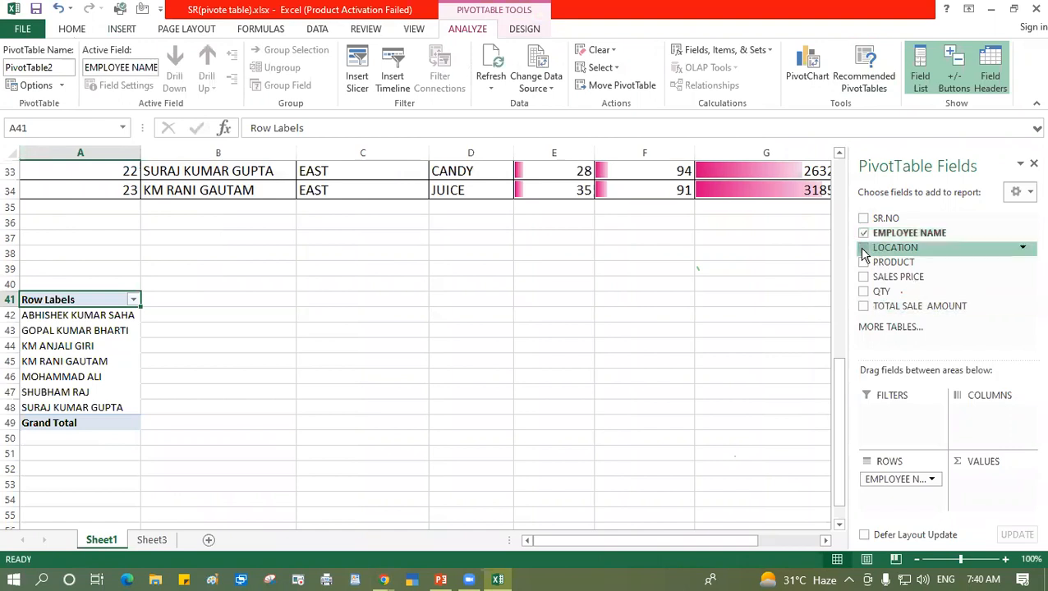
pyautogui.click(862, 249)
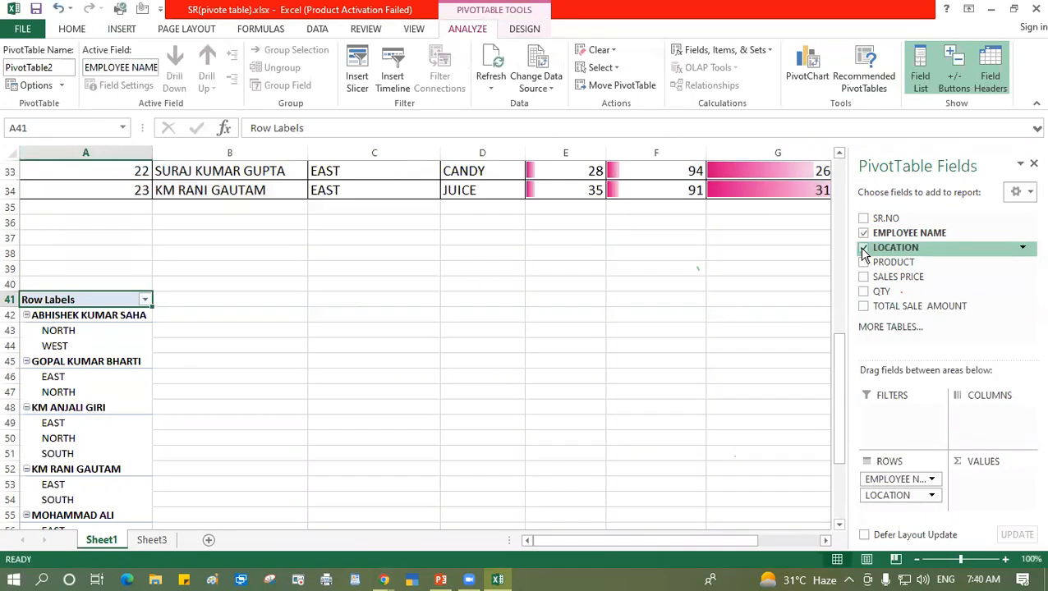
pyautogui.click(864, 308)
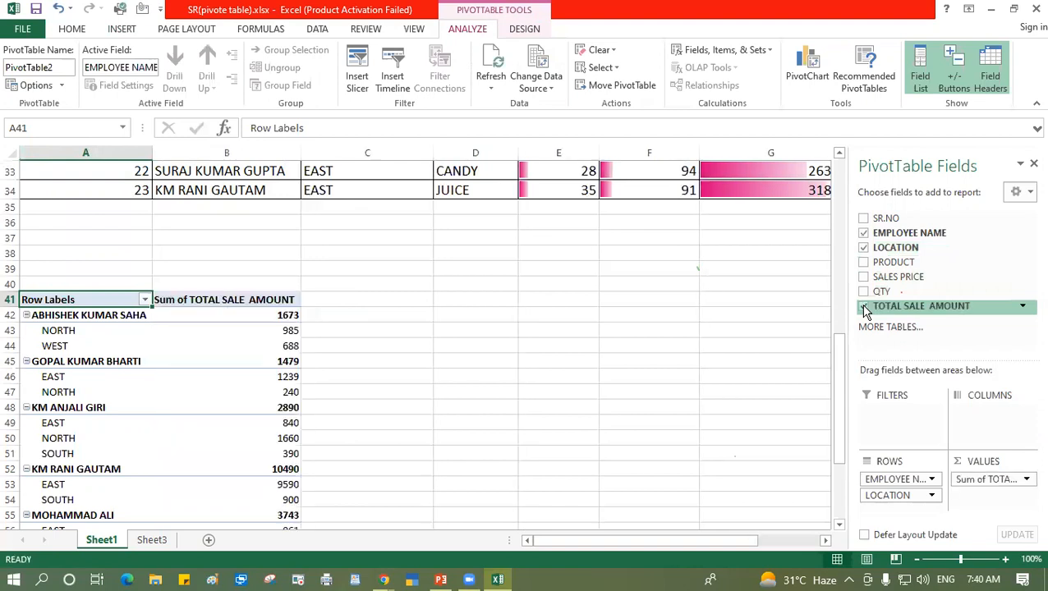
# Step: Examine the PivotTable's sales totals for the first two employees and the amounts for each of their locations
pyautogui.scroll(-2, 112, 362)
pyautogui.scroll(2, 105, 391)
pyautogui.scroll(-3, 105, 391)
pyautogui.scroll(3, 105, 402)
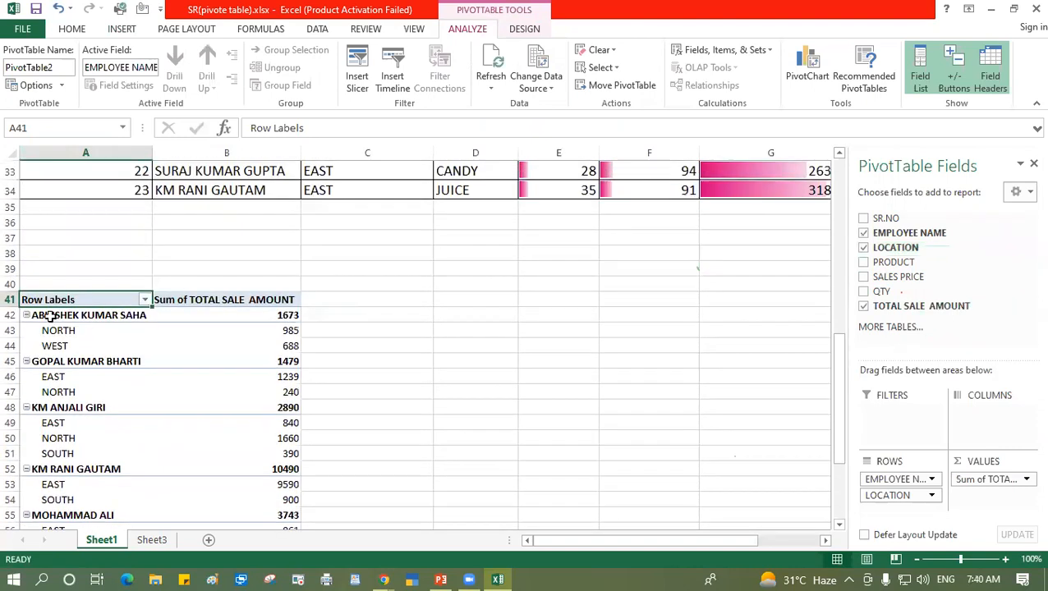
pyautogui.click(51, 316)
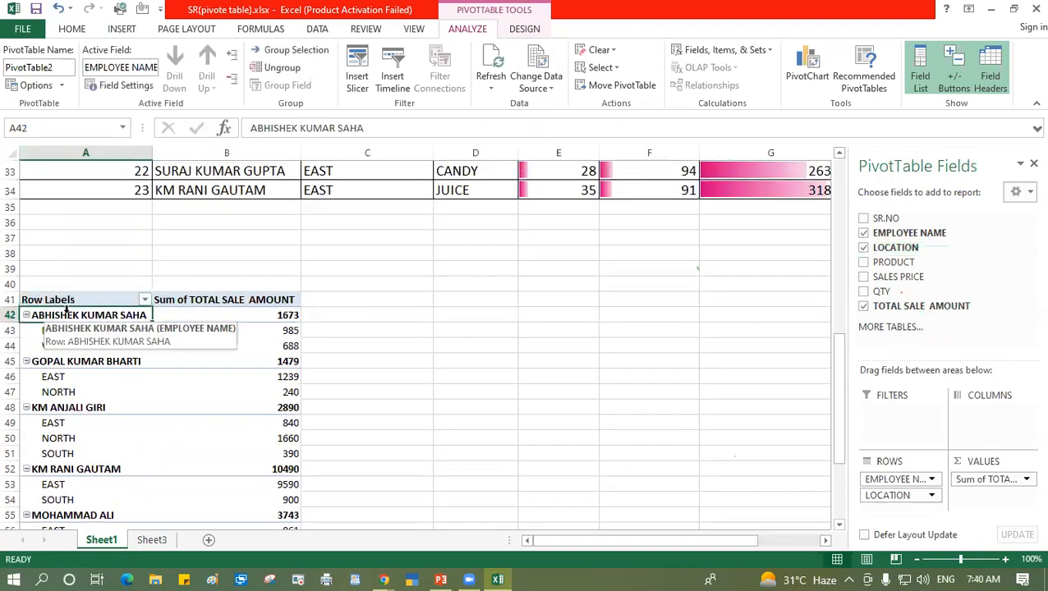
pyautogui.click(250, 316)
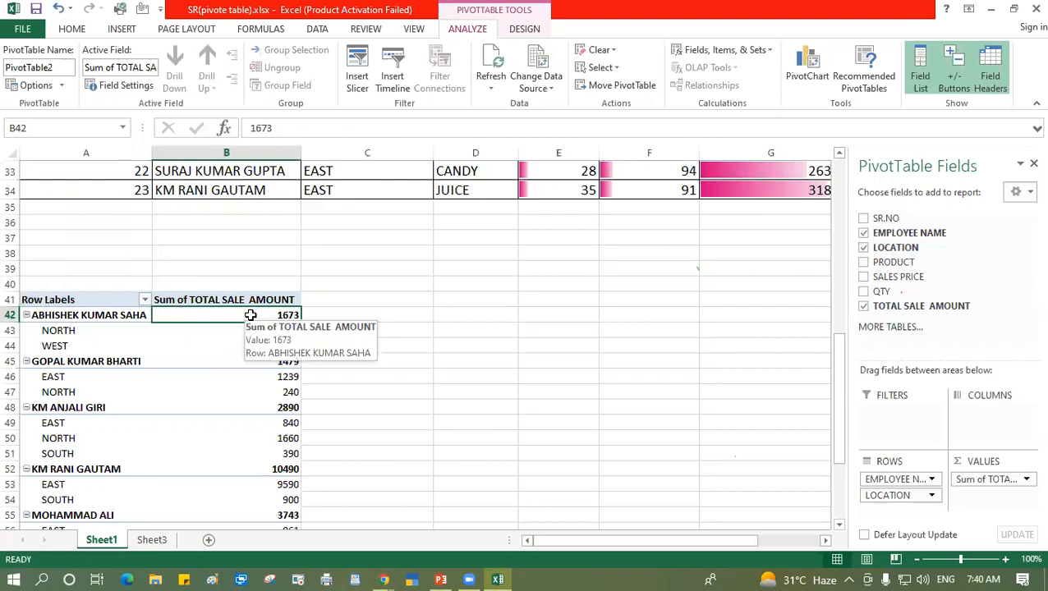
pyautogui.click(66, 333)
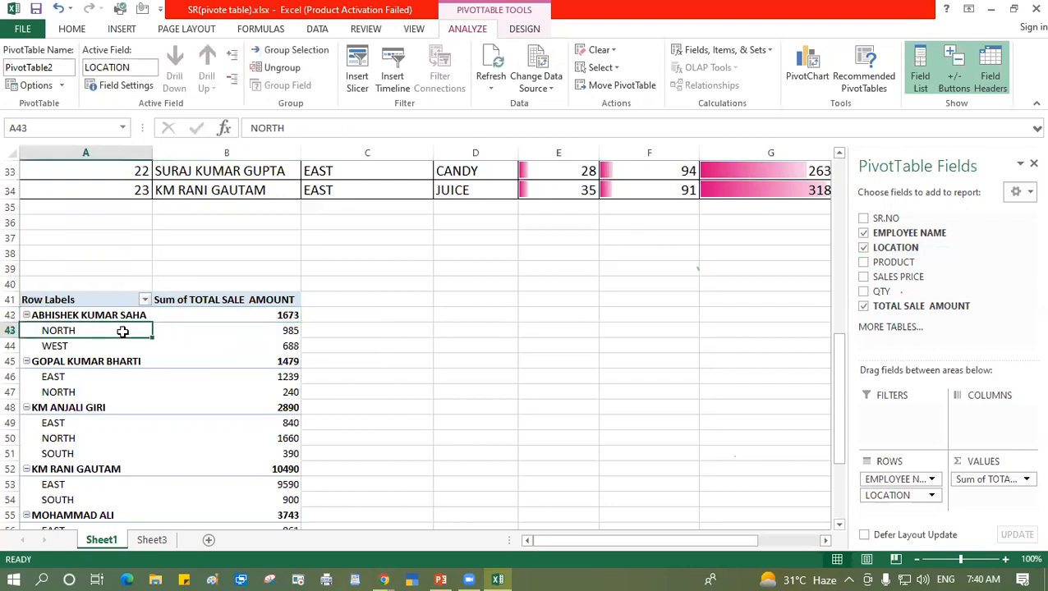
pyautogui.click(244, 332)
pyautogui.click(62, 346)
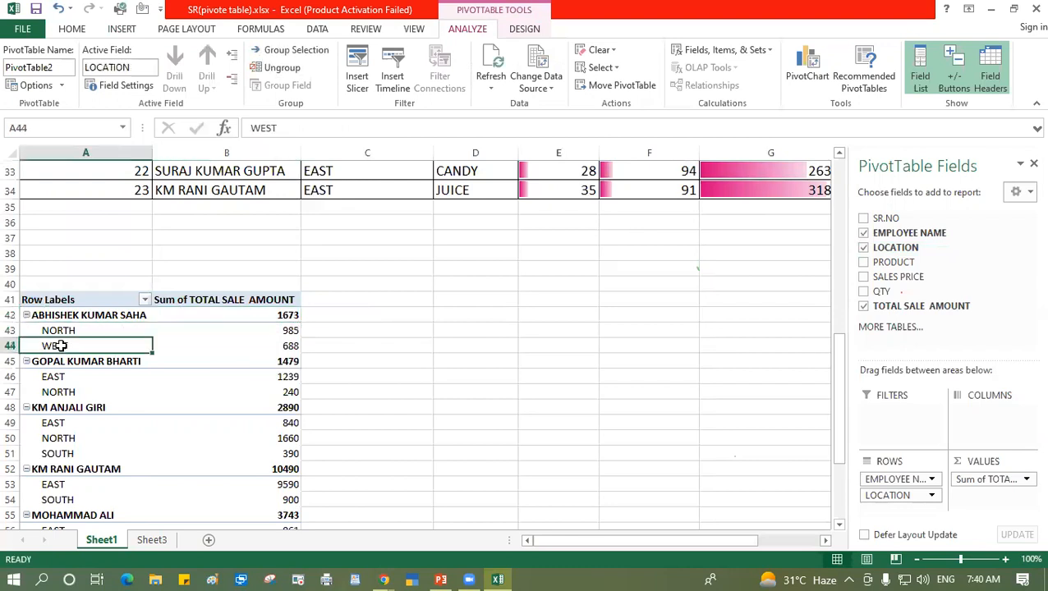
pyautogui.click(273, 347)
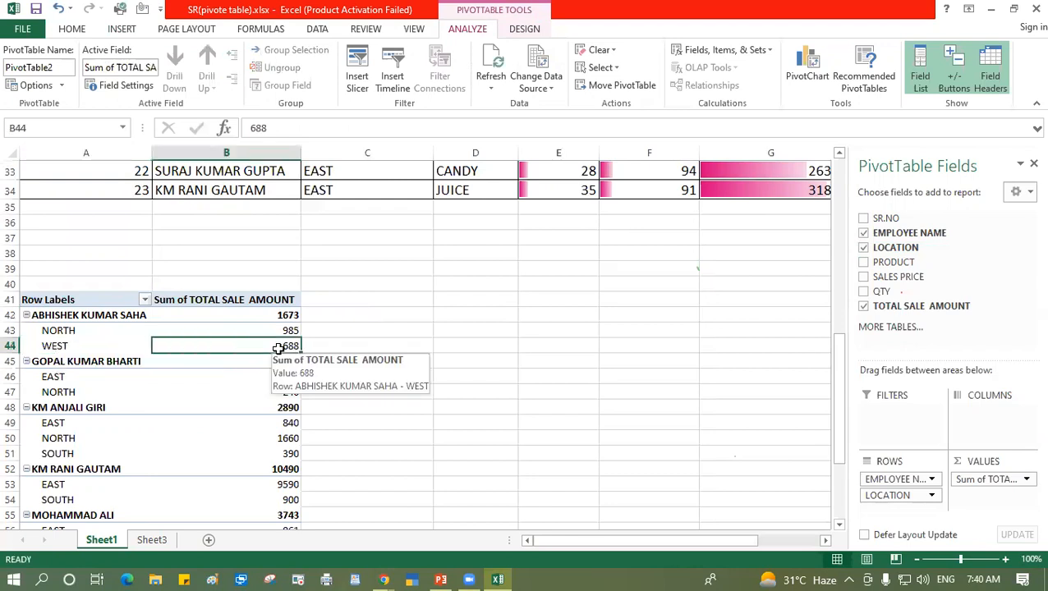
pyautogui.click(104, 364)
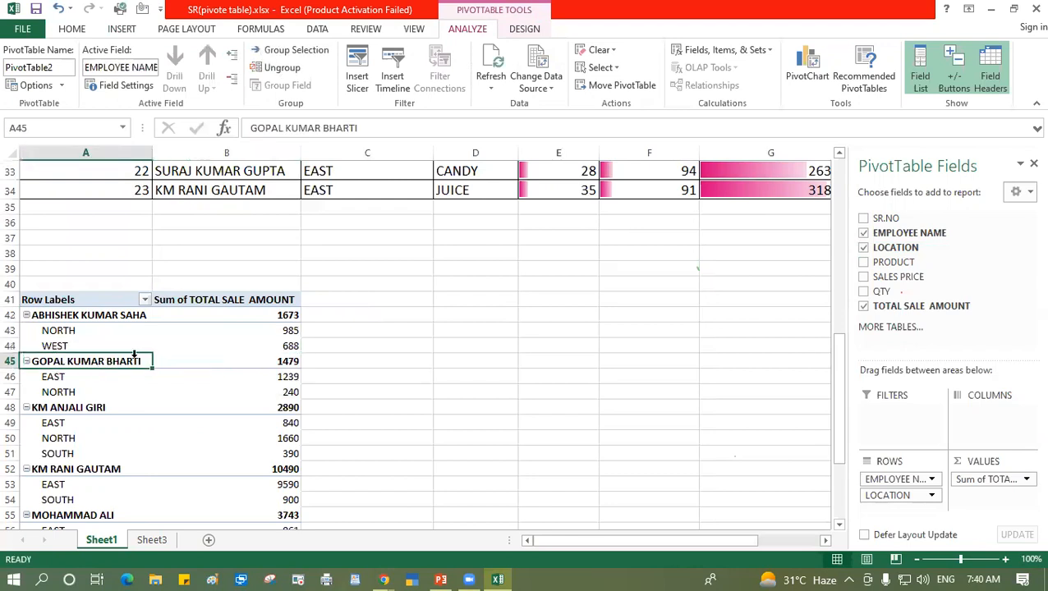
pyautogui.click(269, 358)
pyautogui.click(50, 378)
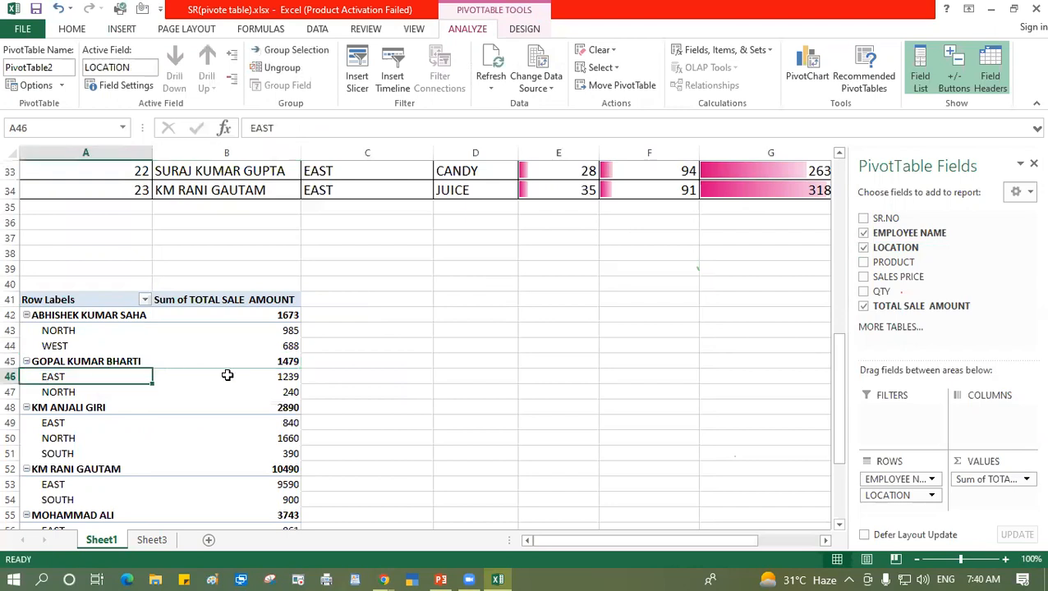
pyautogui.click(261, 376)
pyautogui.click(64, 391)
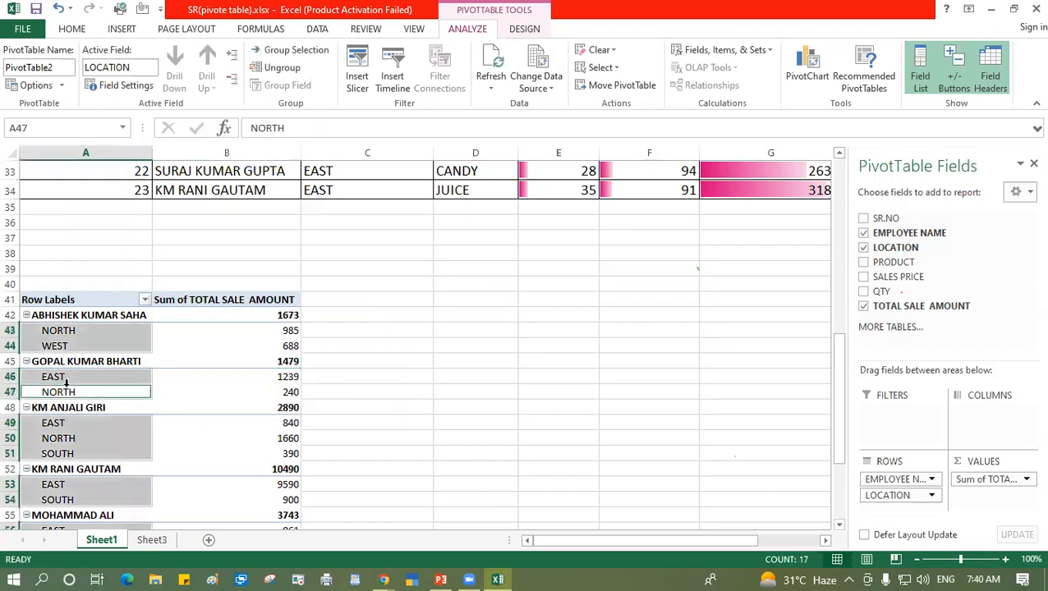
pyautogui.click(276, 394)
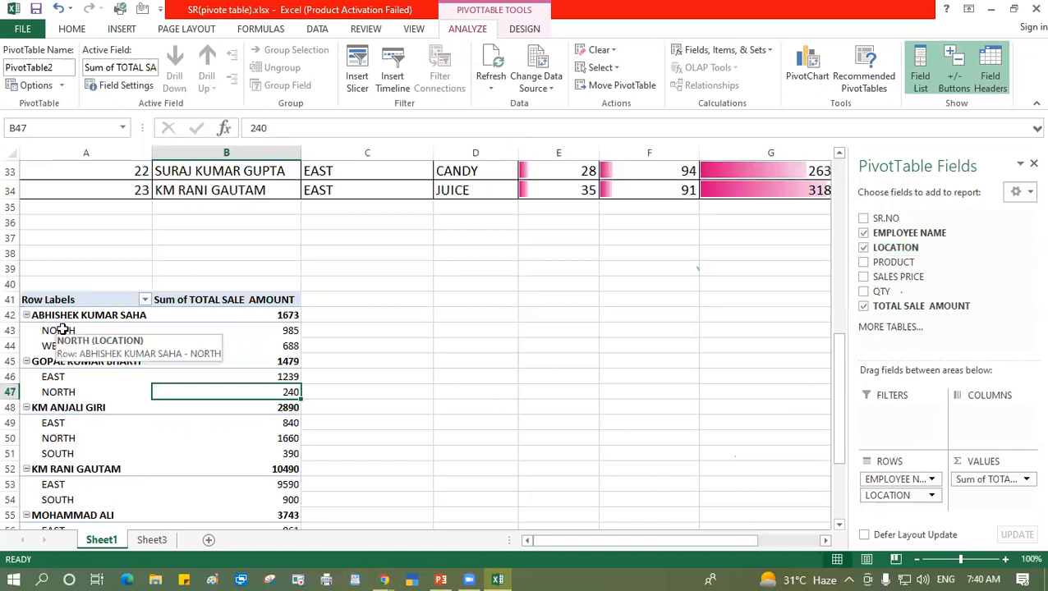
# Step: Add the Product field to the PivotTable rows, nested under Location
pyautogui.click(864, 264)
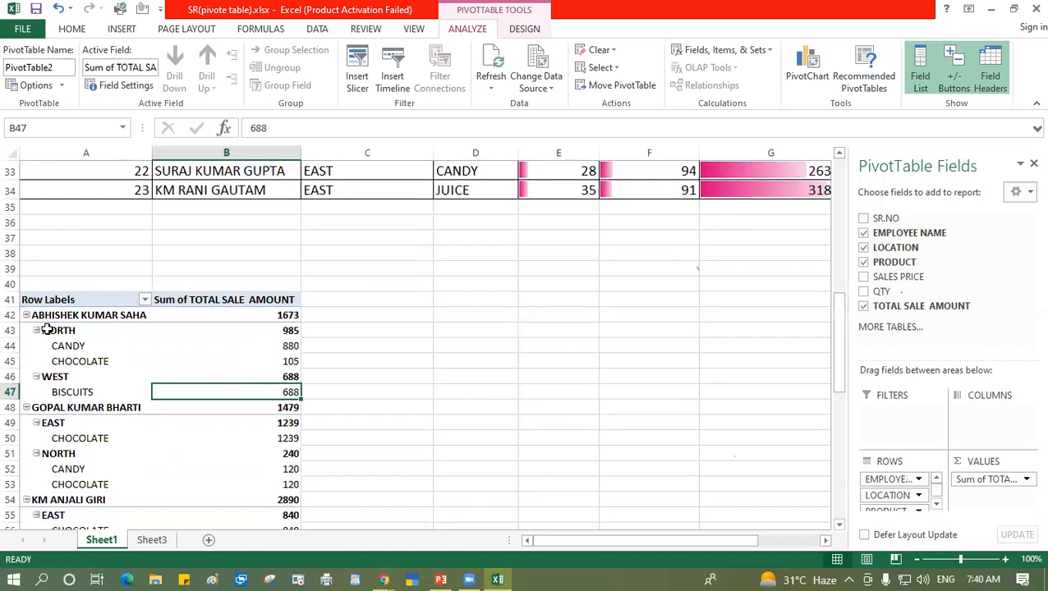
pyautogui.scroll(-2, 47, 329)
# Step: Examine the products listed under each location for the first two employees in the PivotTable
pyautogui.click(59, 230)
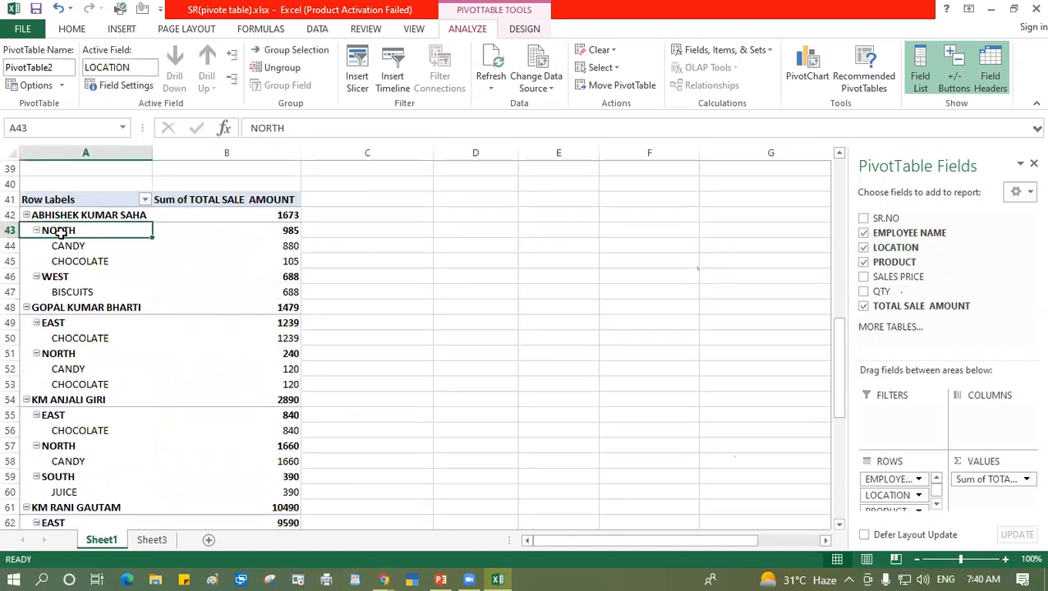
pyautogui.click(69, 247)
pyautogui.click(72, 260)
pyautogui.click(56, 276)
pyautogui.click(58, 293)
pyautogui.click(54, 323)
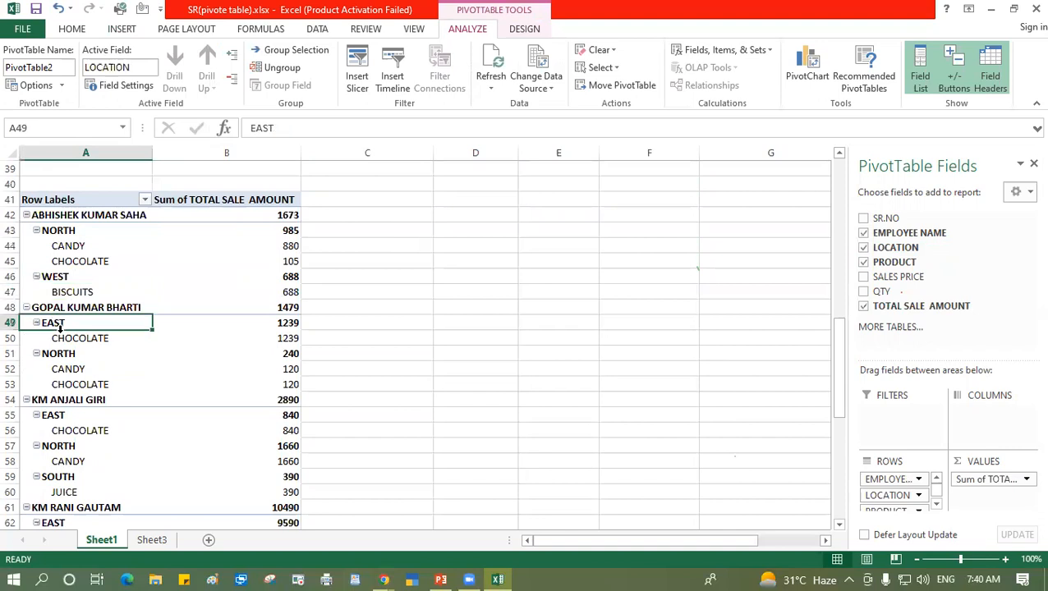
pyautogui.click(67, 340)
pyautogui.click(62, 354)
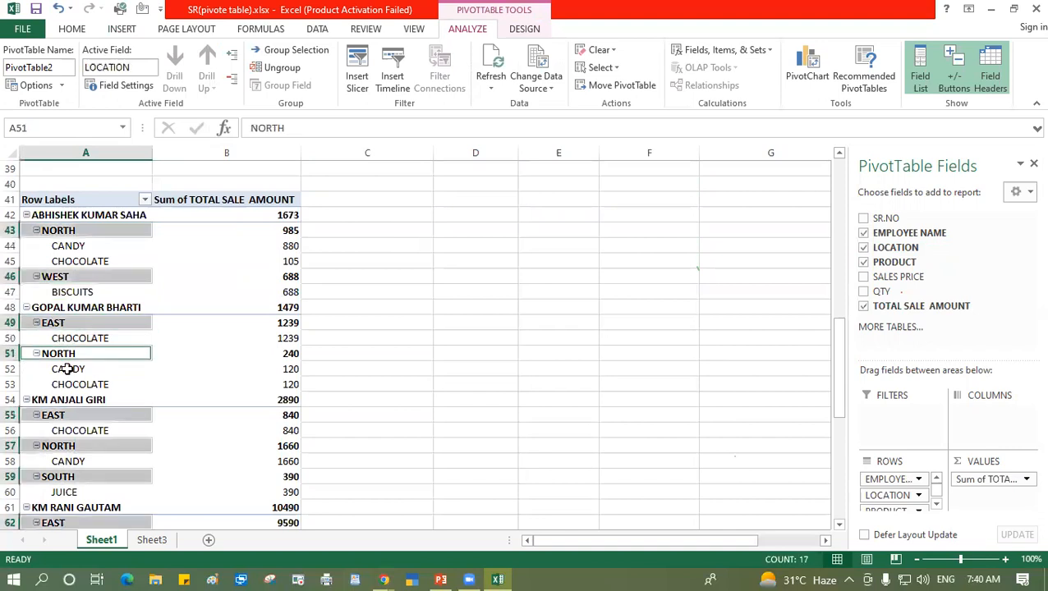
pyautogui.click(70, 370)
pyautogui.click(76, 386)
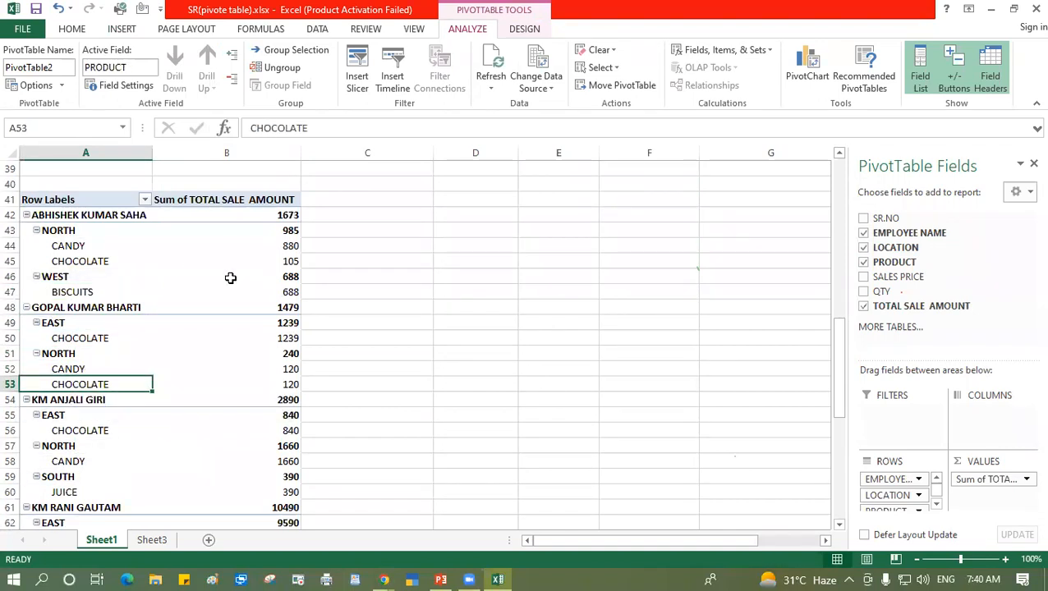
pyautogui.scroll(-1, 262, 323)
pyautogui.scroll(1, 197, 309)
pyautogui.scroll(-1, 349, 301)
pyautogui.scroll(1, 350, 301)
# Step: Filter the PivotTable's row labels by Employee Name to show only the second-to-last employee in the list
pyautogui.click(68, 198)
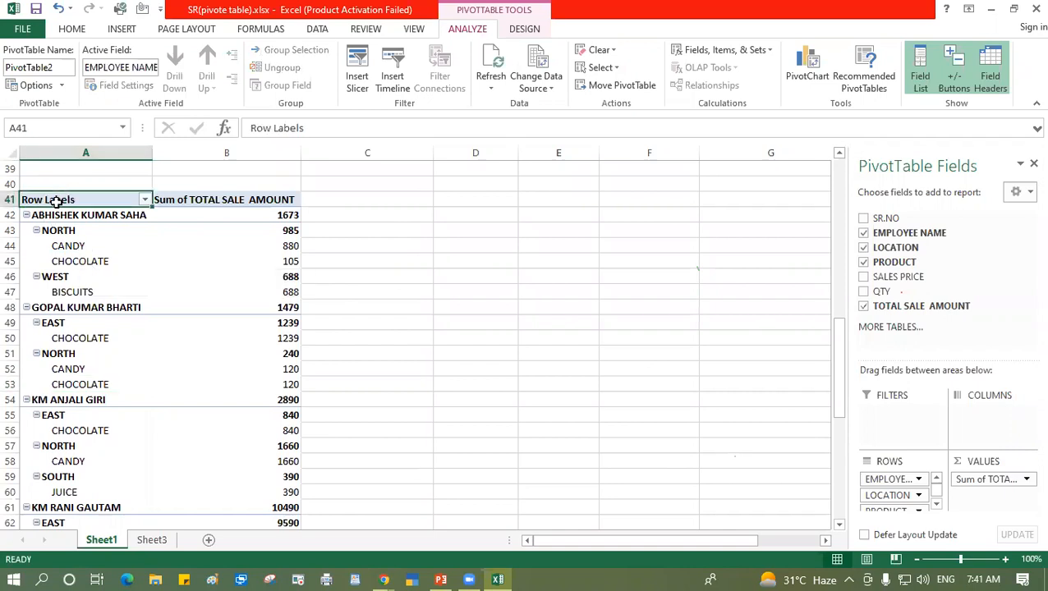
pyautogui.click(145, 201)
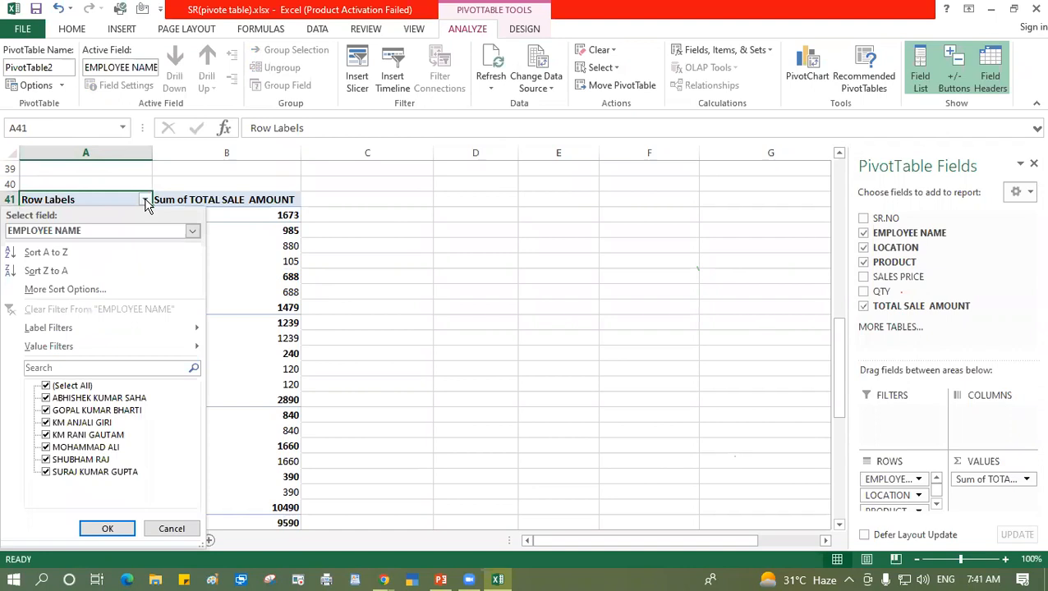
pyautogui.click(46, 389)
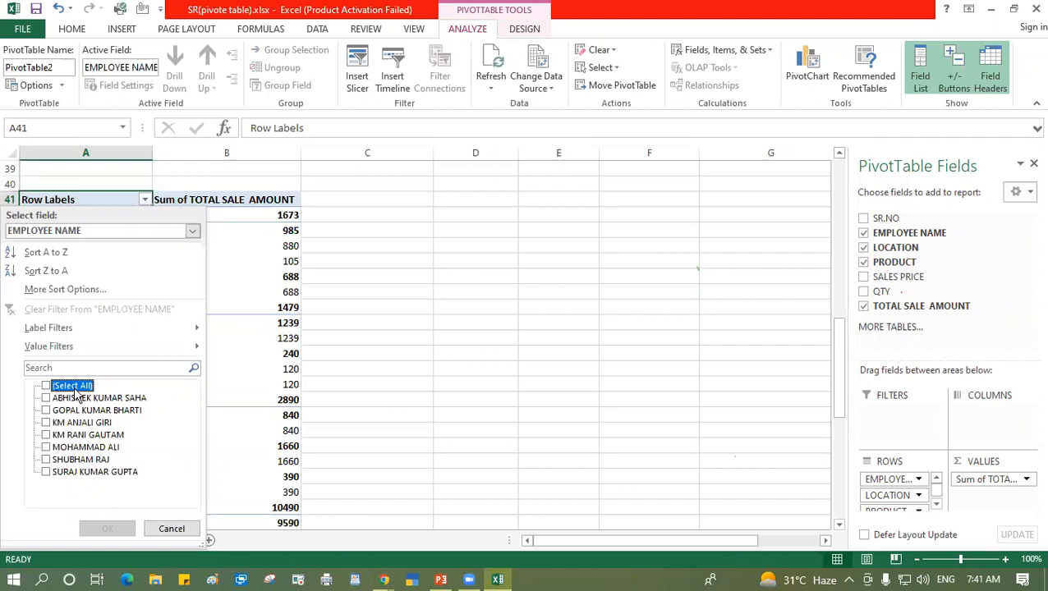
pyautogui.click(46, 460)
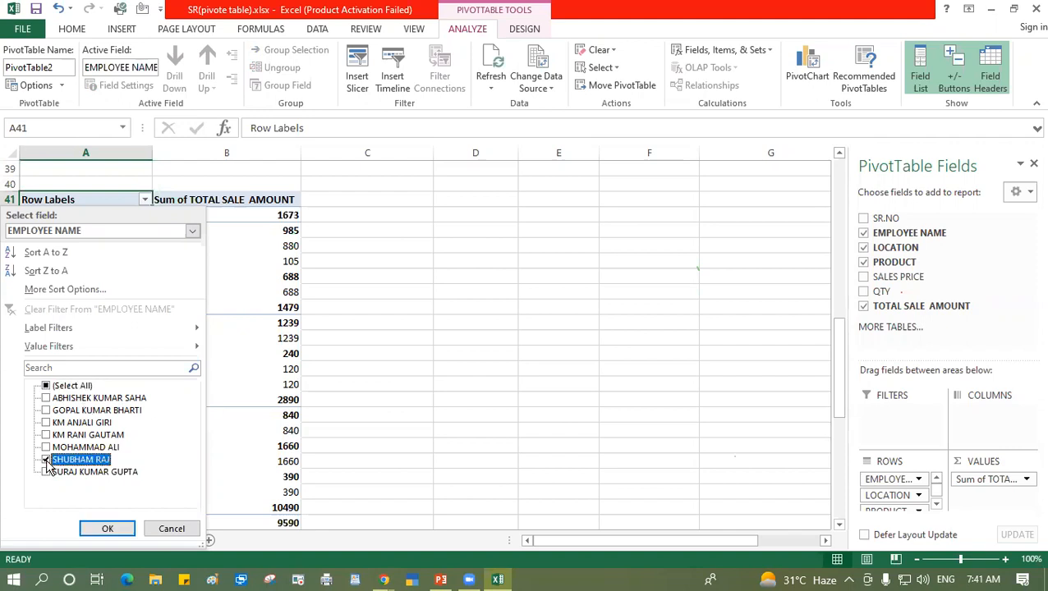
pyautogui.click(107, 530)
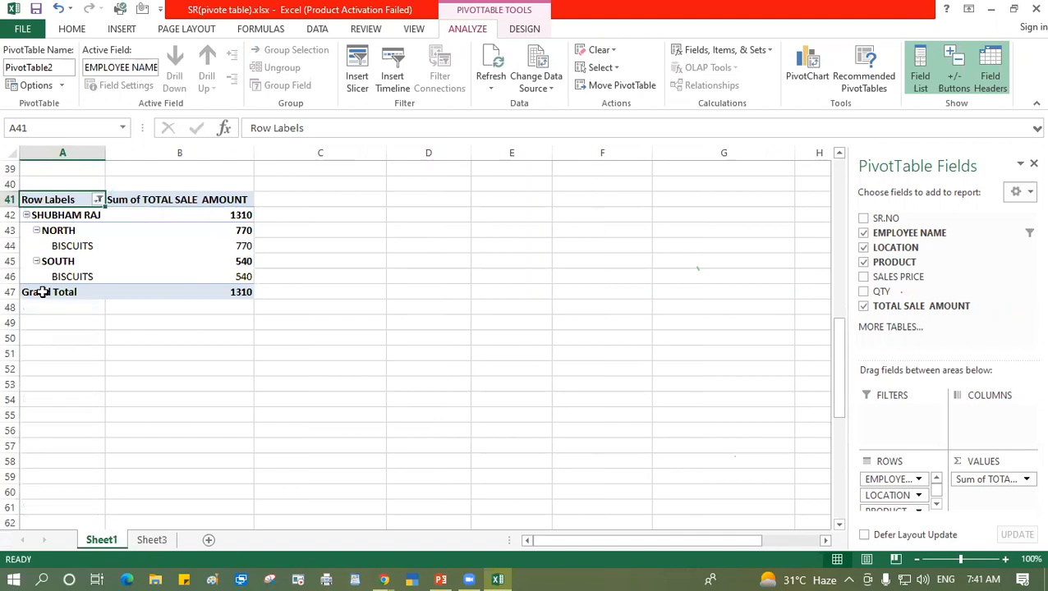
# Step: Restore all employees in the PivotTable by reselecting every name in the Employee Name filter
pyautogui.click(97, 199)
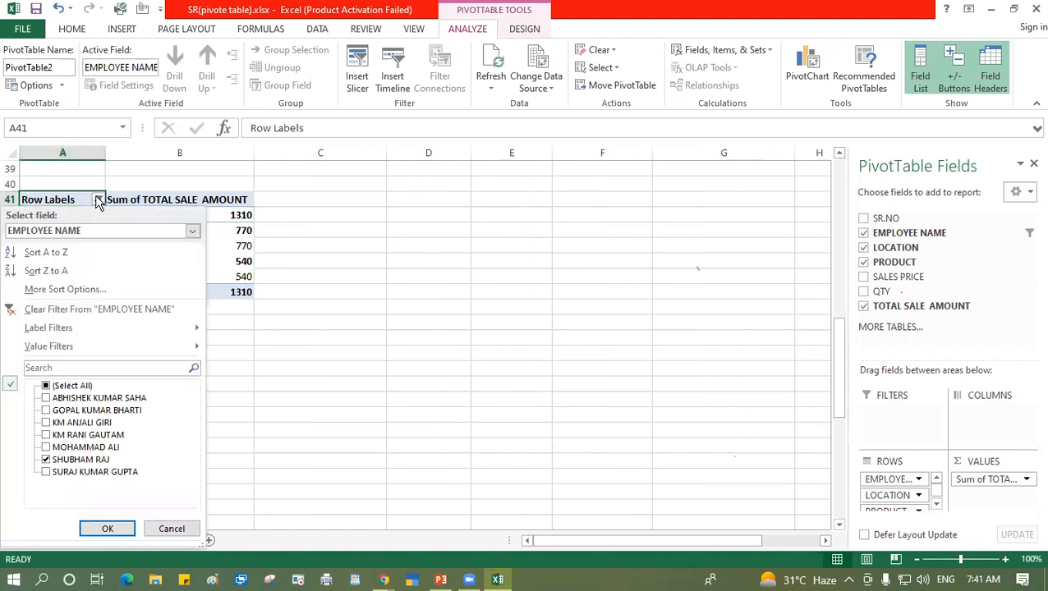
pyautogui.click(74, 387)
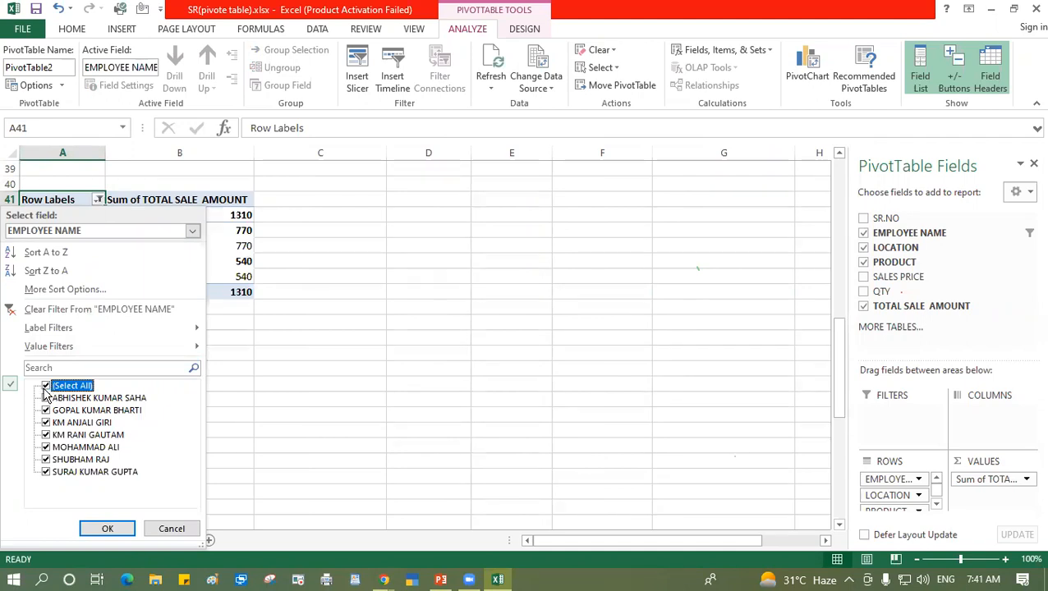
pyautogui.click(102, 528)
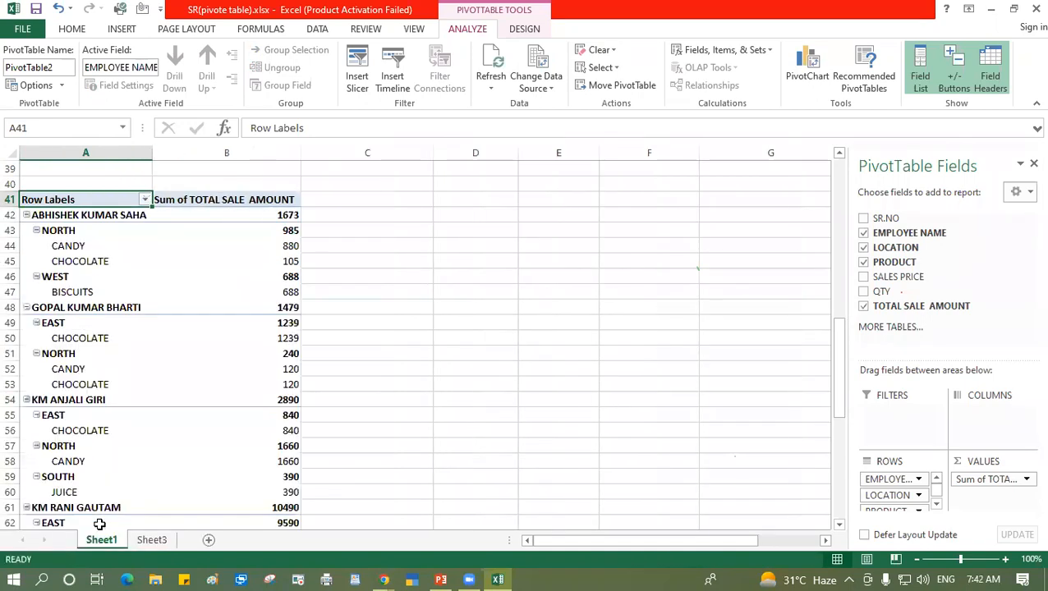
# Step: Filter the PivotTable's row labels by Employee Name to show only the last employee in the list
pyautogui.click(145, 200)
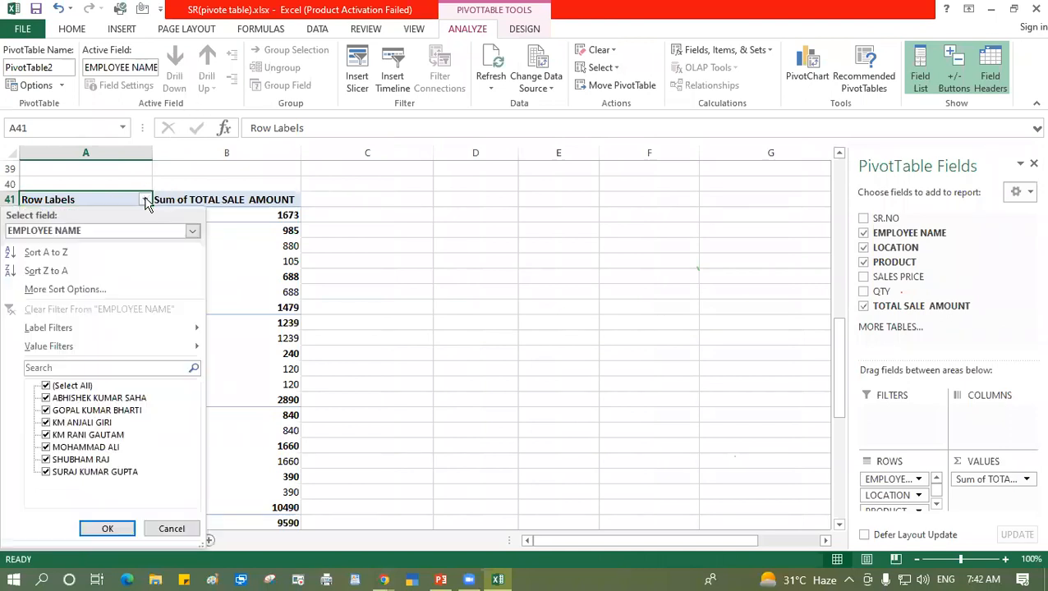
pyautogui.click(47, 386)
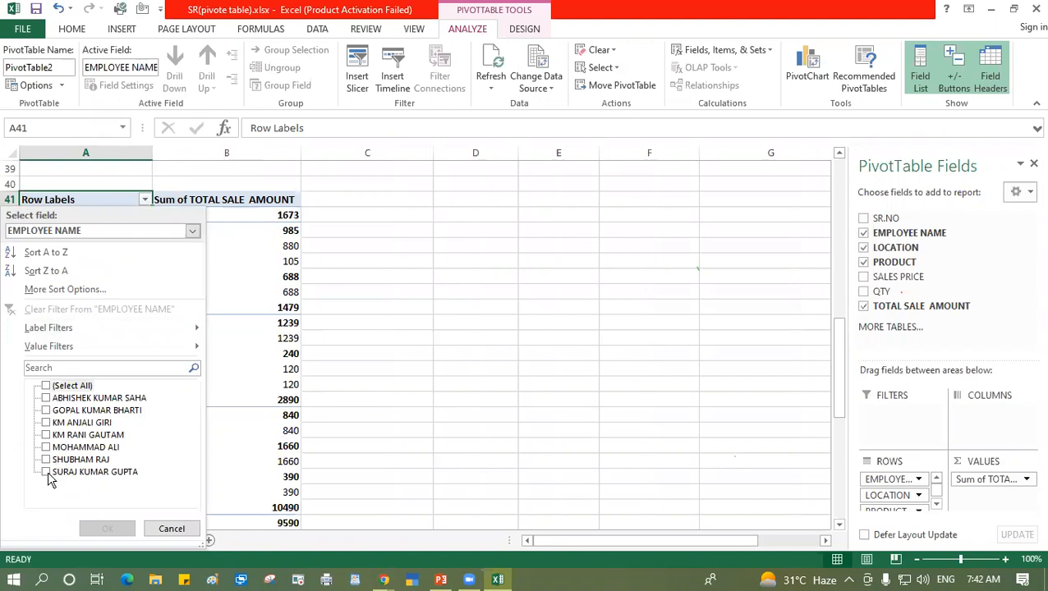
pyautogui.click(47, 473)
pyautogui.click(106, 526)
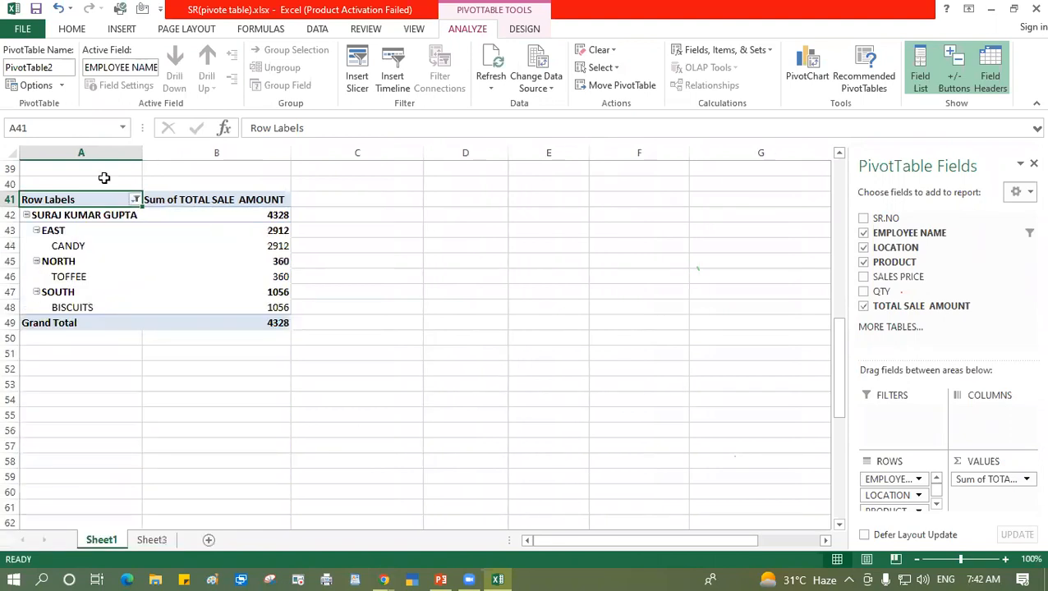
# Step: Restore all employees through the PivotTable's Employee Name filter and review the full breakdown down to the Grand Total
pyautogui.click(135, 201)
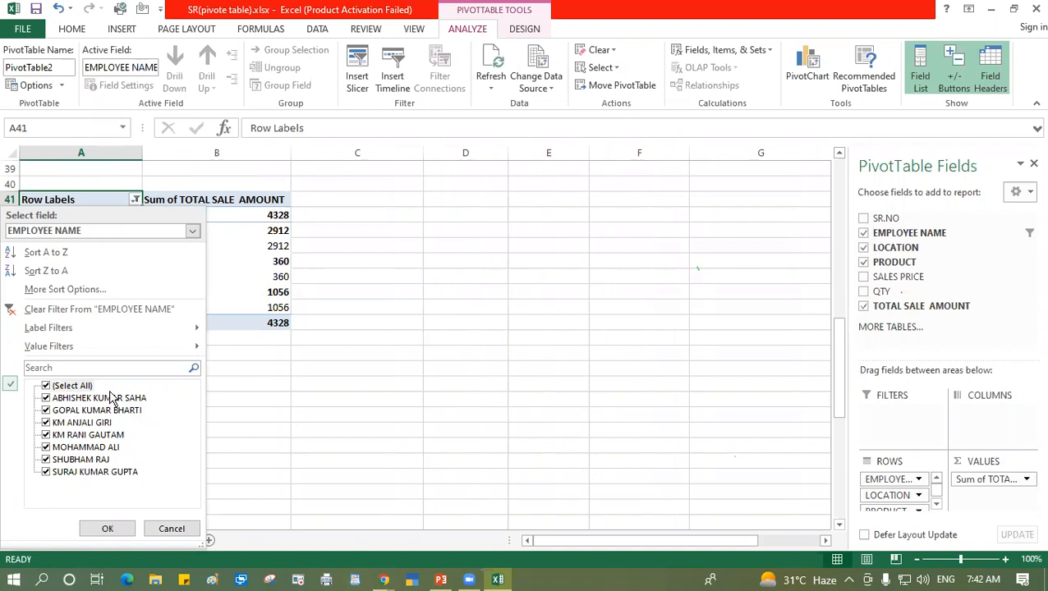
pyautogui.click(99, 530)
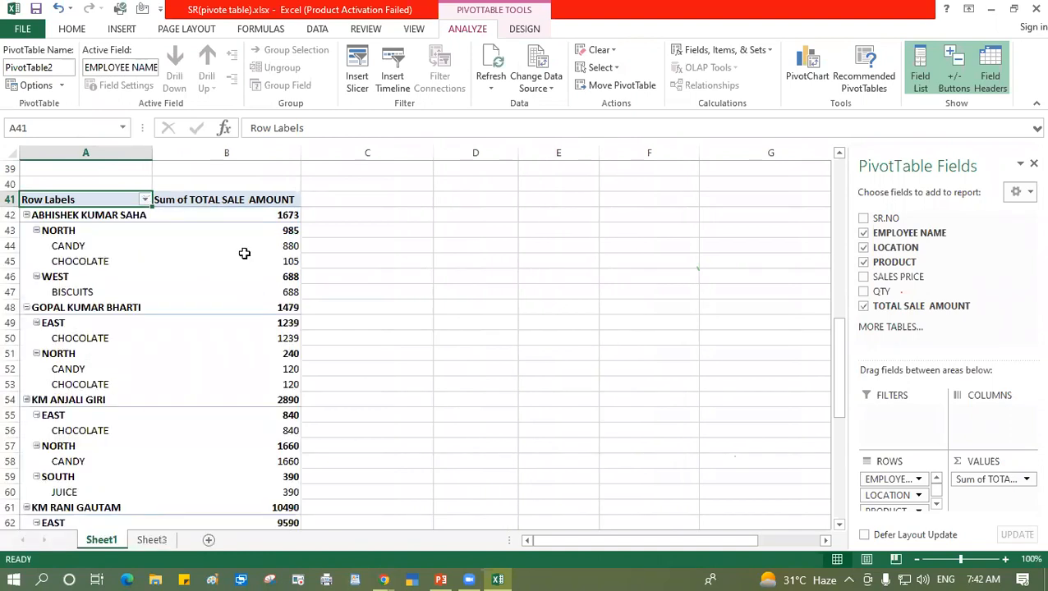
pyautogui.scroll(-8, 244, 326)
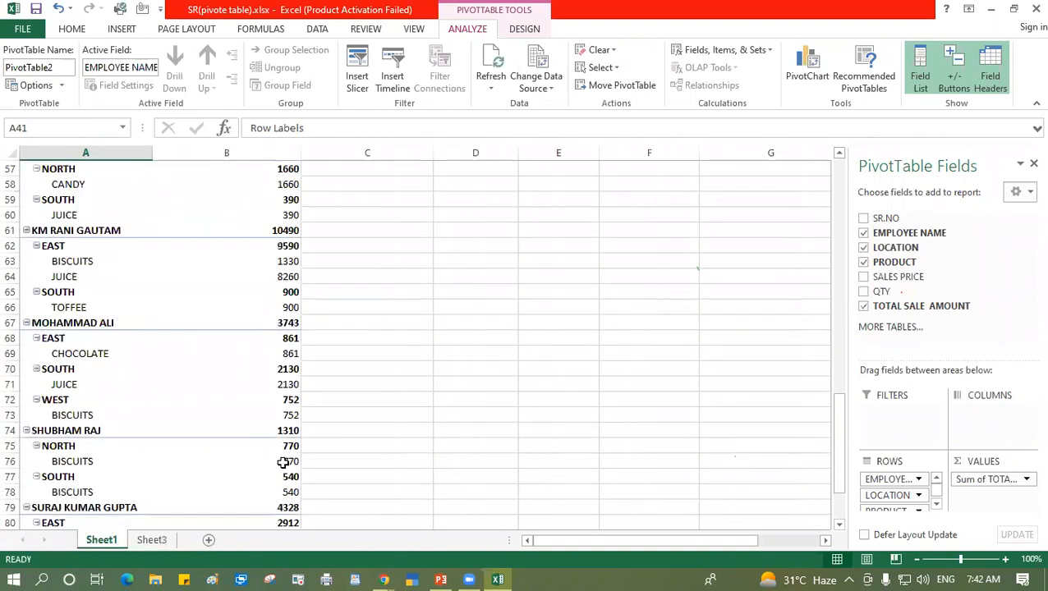
pyautogui.scroll(-1, 285, 469)
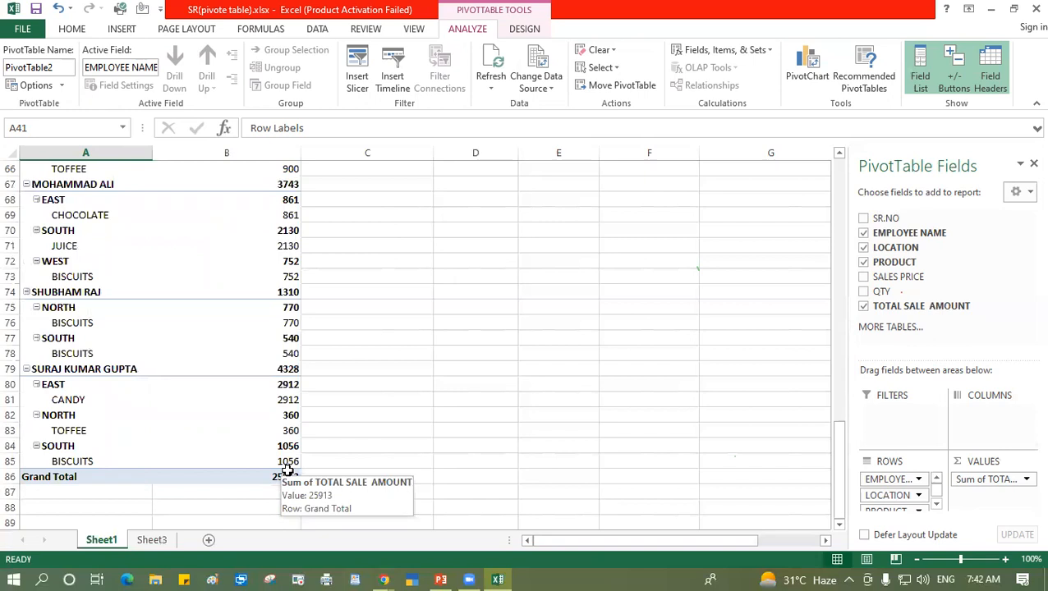
pyautogui.scroll(2, 229, 306)
pyautogui.scroll(5, 230, 304)
pyautogui.scroll(-1, 229, 311)
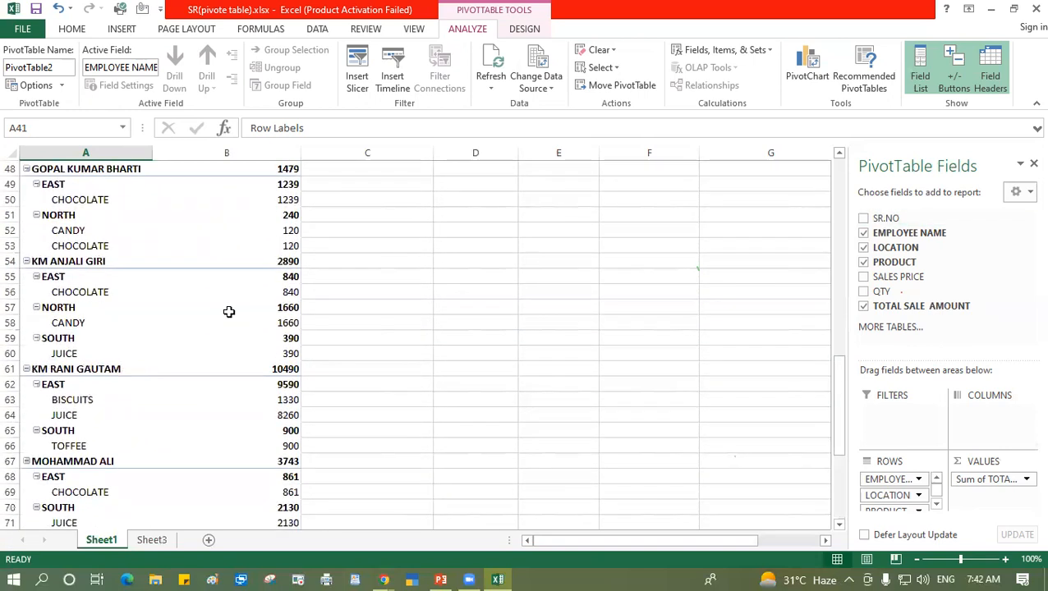
pyautogui.scroll(4, 222, 306)
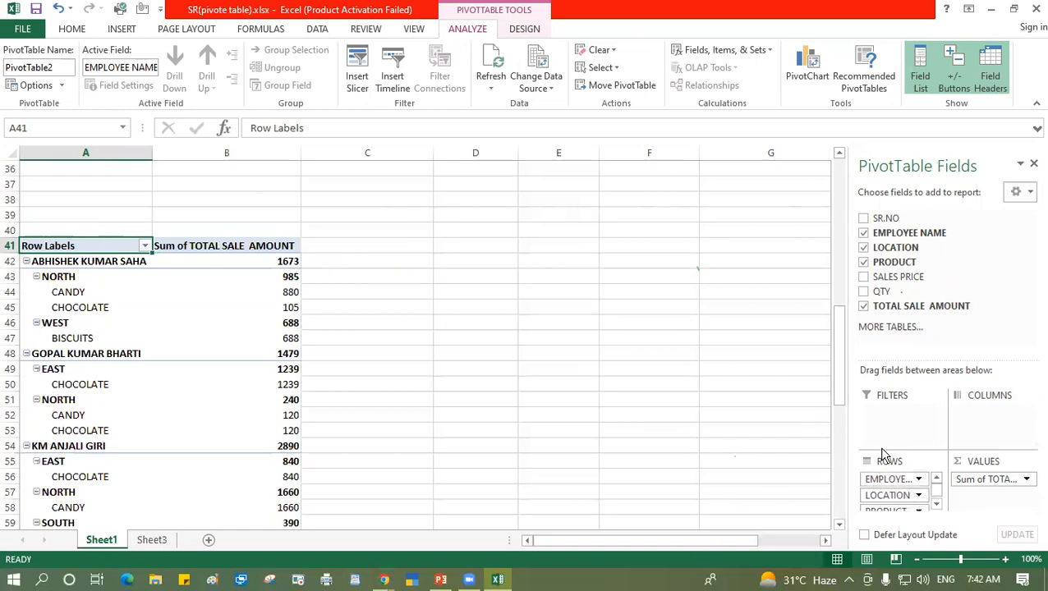
# Step: Move the Employee Name, Location and Product fields from the PivotTable's Rows area to its Filters area
pyautogui.moveTo(891, 482); pyautogui.dragTo(888, 415)
pyautogui.moveTo(894, 485); pyautogui.dragTo(894, 428)
pyautogui.moveTo(896, 479); pyautogui.dragTo(891, 448)
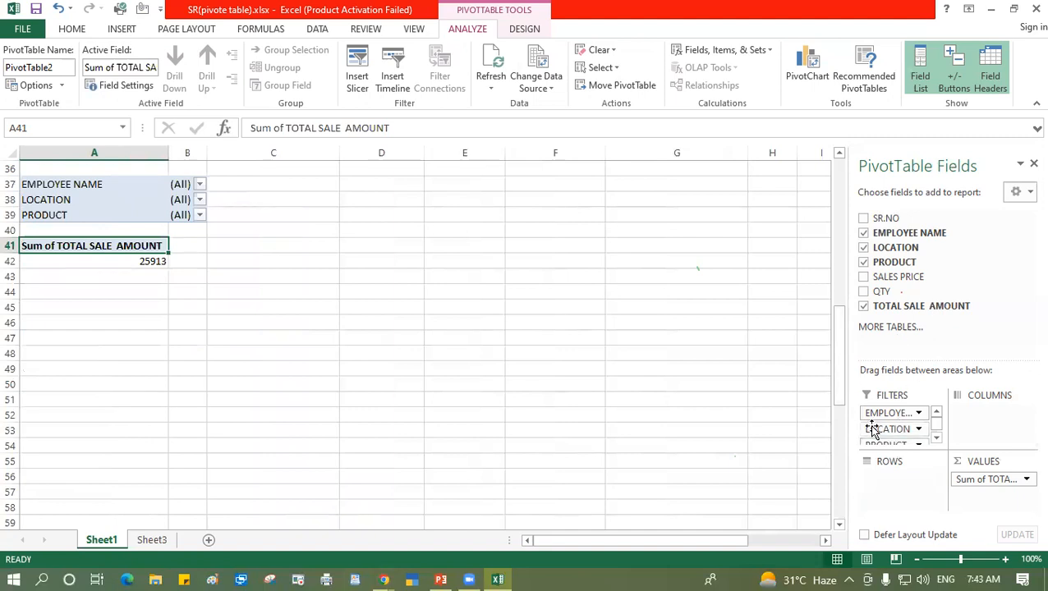
pyautogui.click(108, 261)
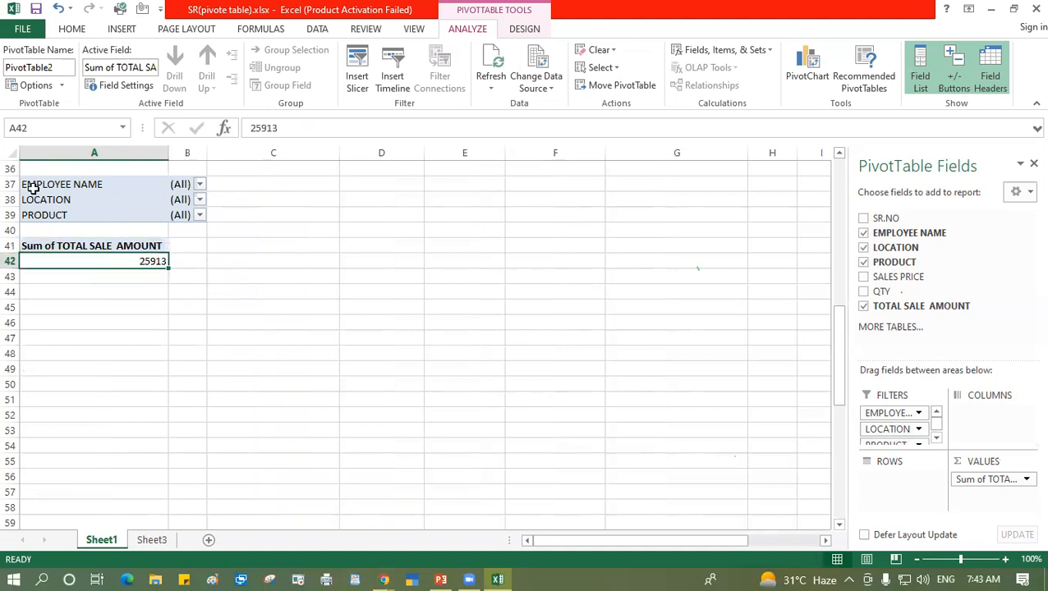
pyautogui.click(78, 184)
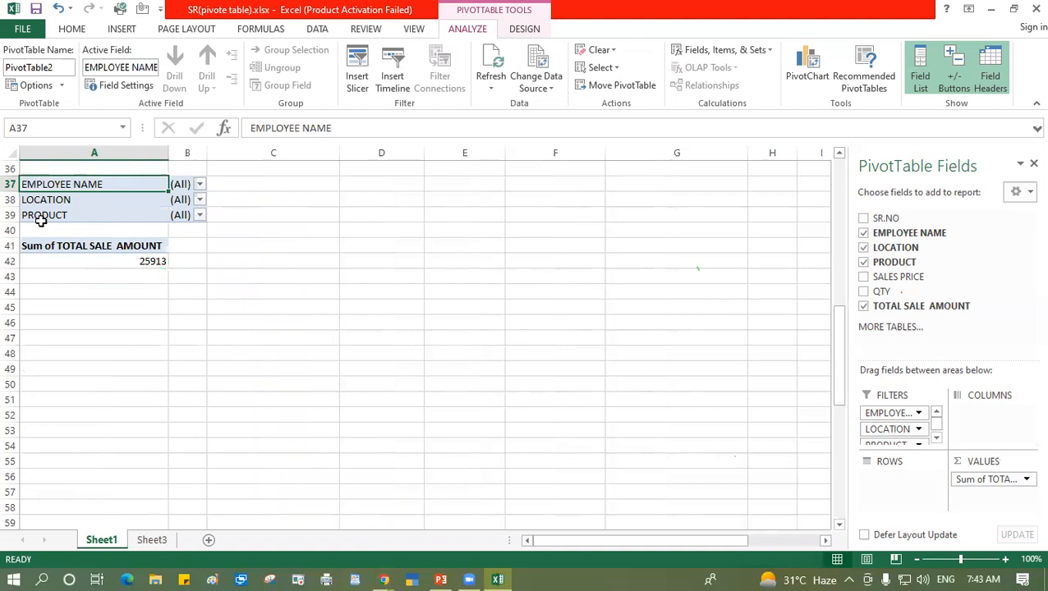
pyautogui.click(46, 202)
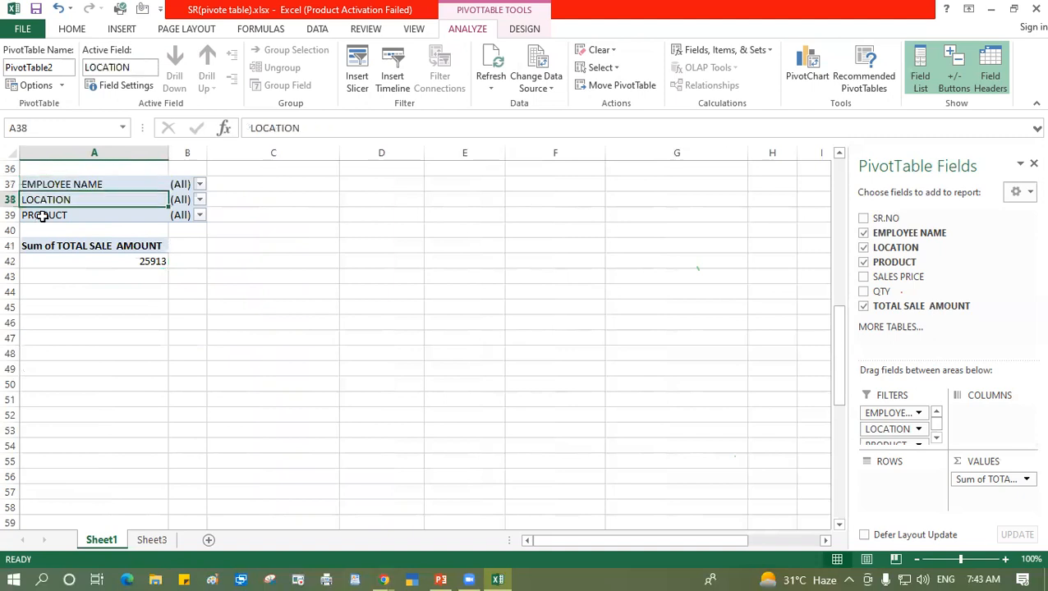
pyautogui.click(42, 215)
# Step: Set the Employee Name report filter to only the last employee in the list, with multiple-item selection enabled
pyautogui.click(69, 184)
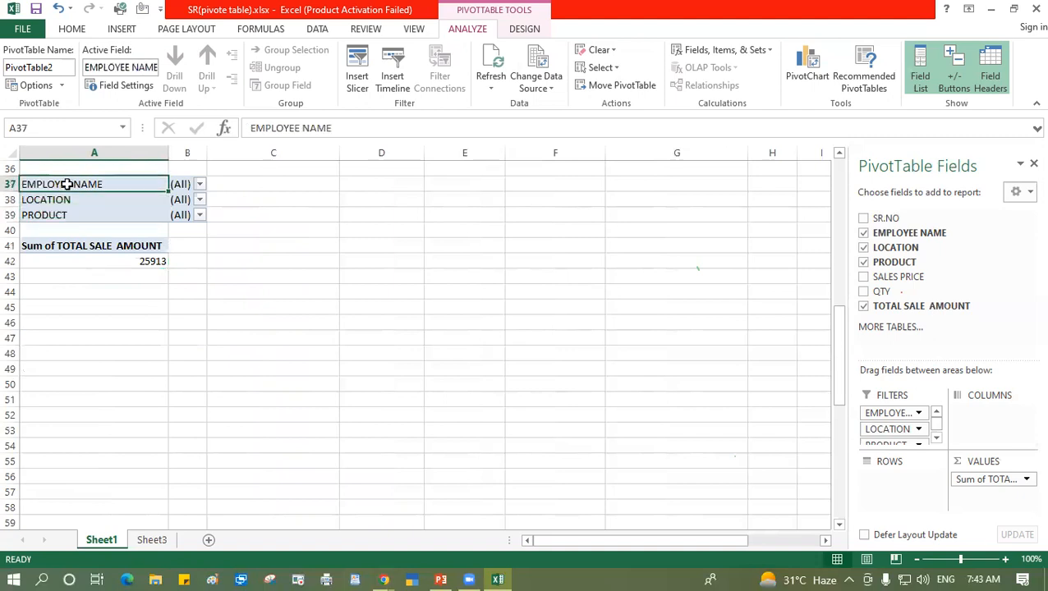
pyautogui.click(200, 187)
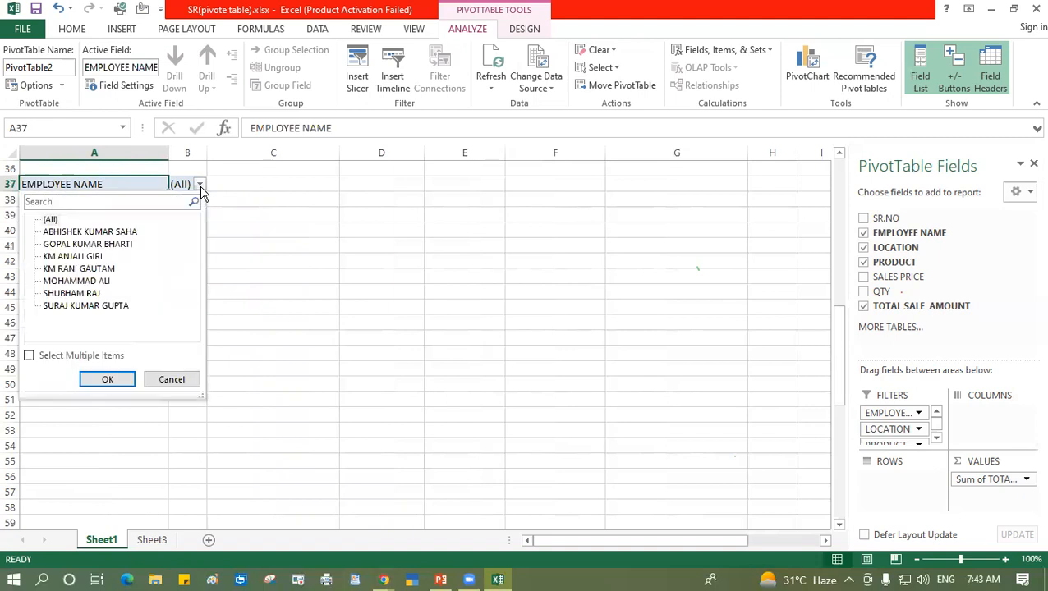
pyautogui.click(29, 354)
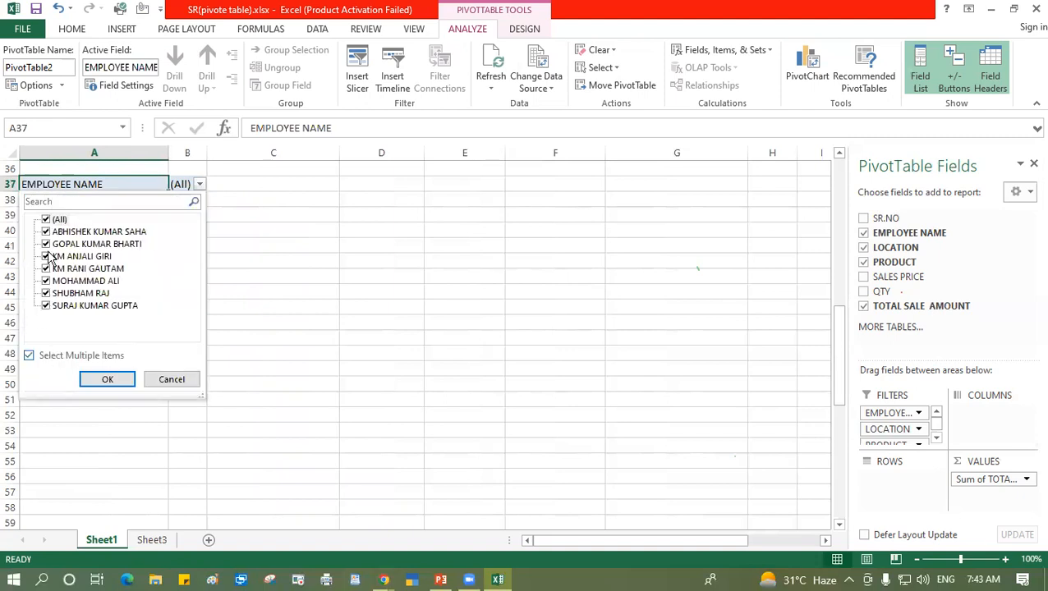
pyautogui.click(45, 220)
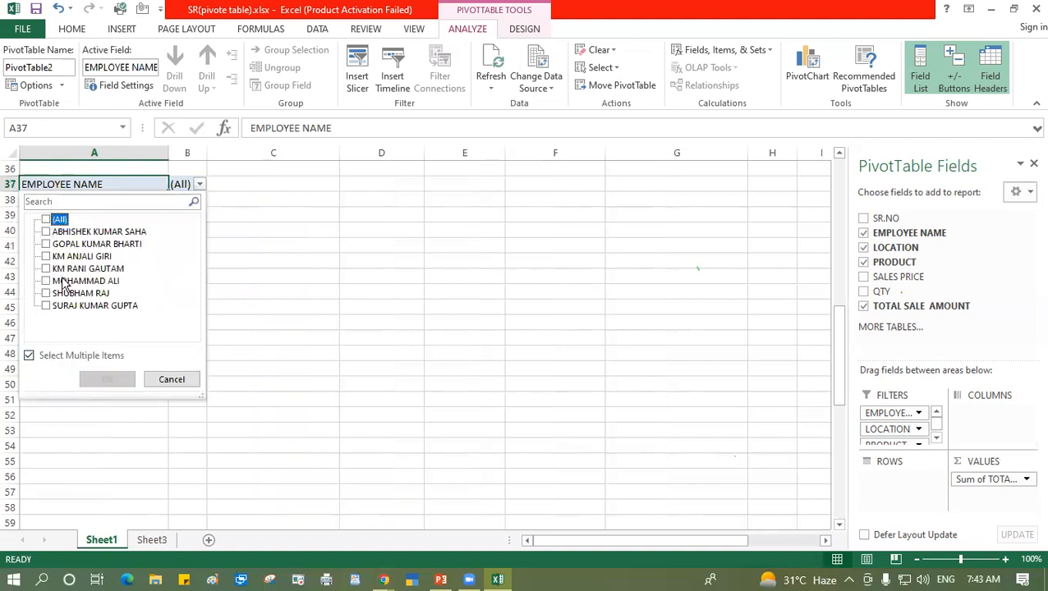
pyautogui.click(45, 308)
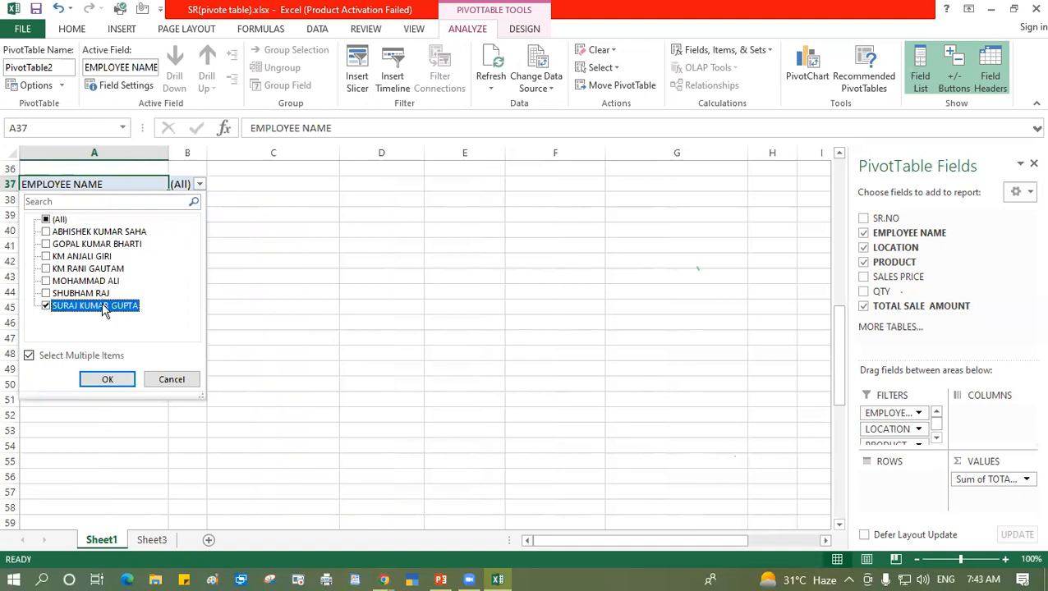
pyautogui.click(109, 378)
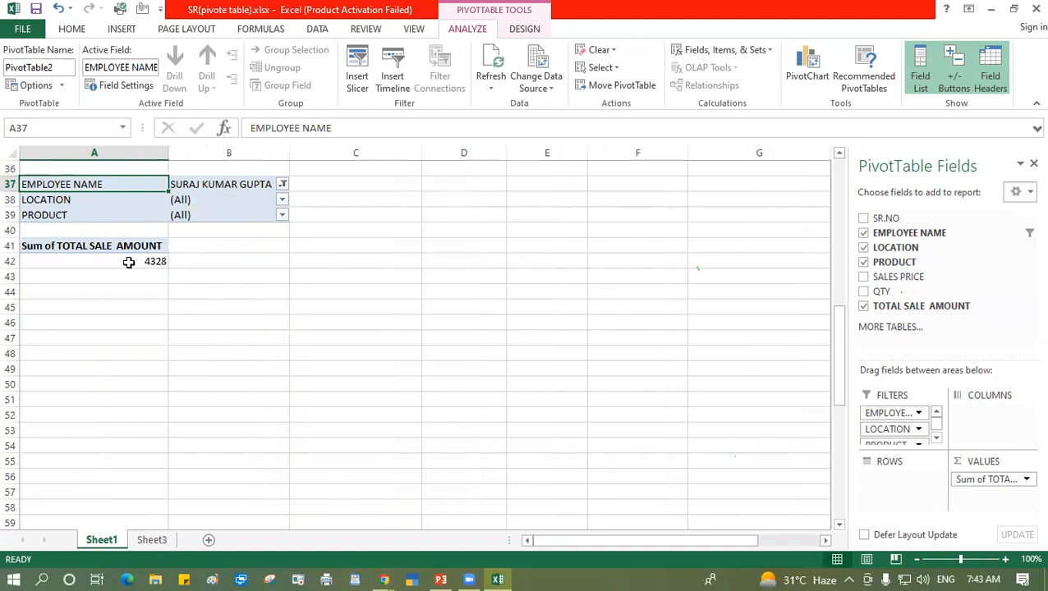
pyautogui.moveTo(132, 259)
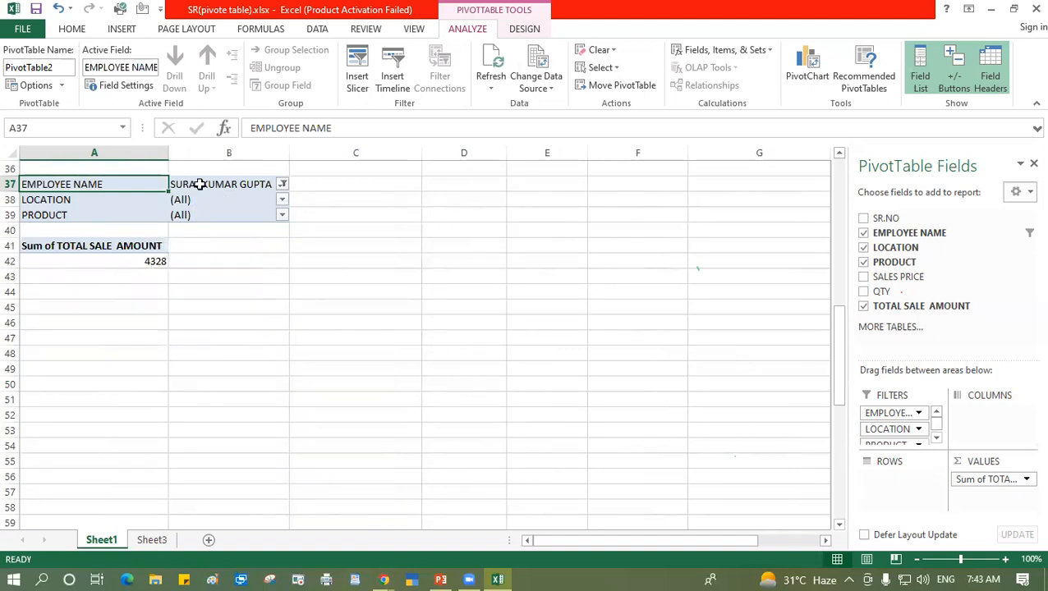
# Step: Set the Location report filter to only NORTH, with multiple-item selection enabled
pyautogui.click(69, 201)
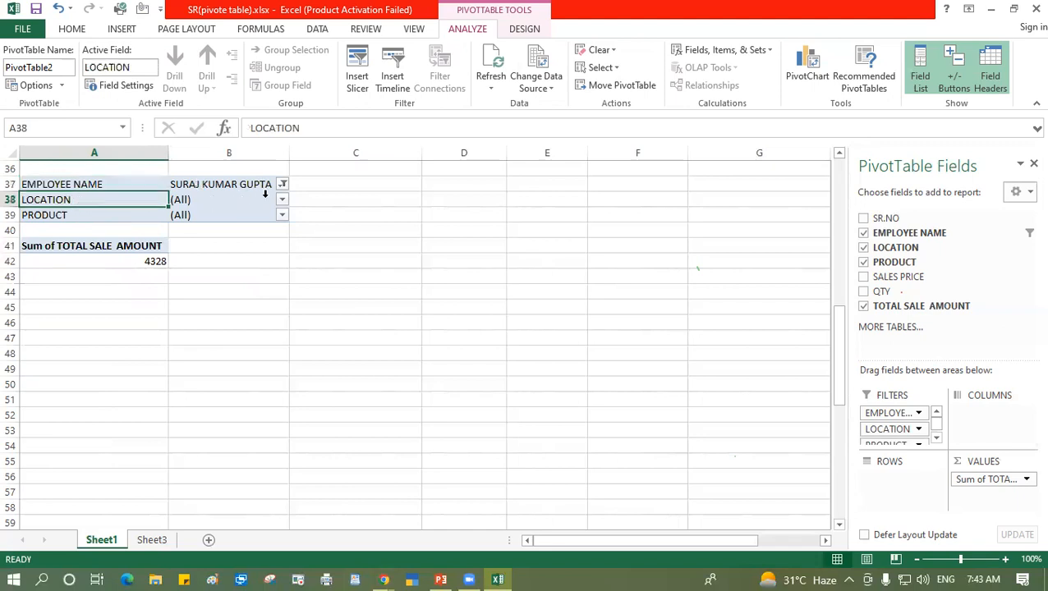
pyautogui.click(281, 204)
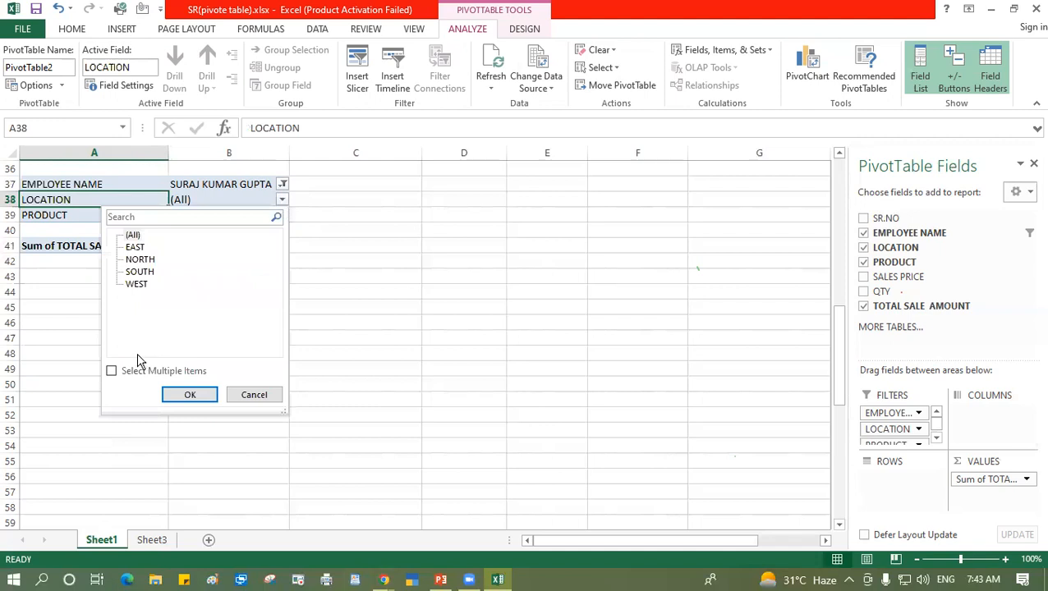
pyautogui.click(111, 372)
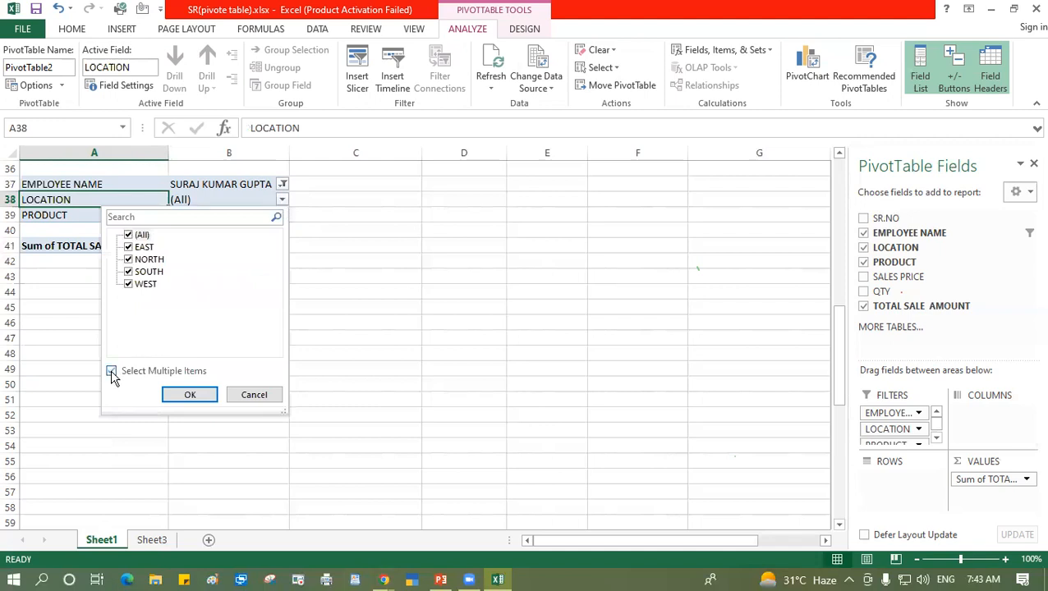
pyautogui.click(128, 236)
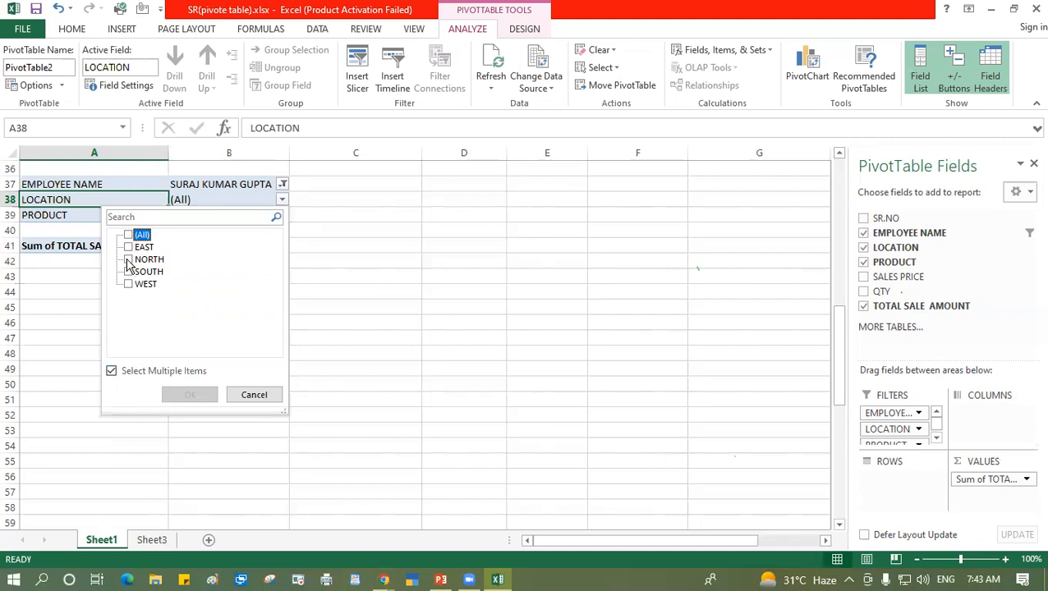
pyautogui.click(128, 259)
pyautogui.click(189, 395)
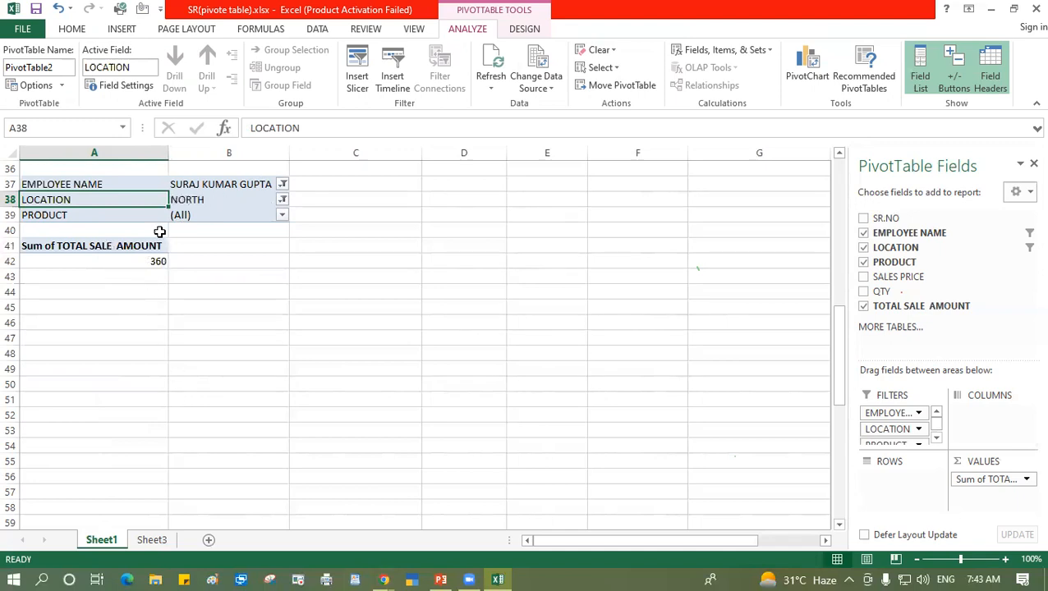
pyautogui.moveTo(140, 263)
# Step: Set the Product report filter to only BISCUITS with multiple-item selection enabled, and check the three applied filter values
pyautogui.click(283, 216)
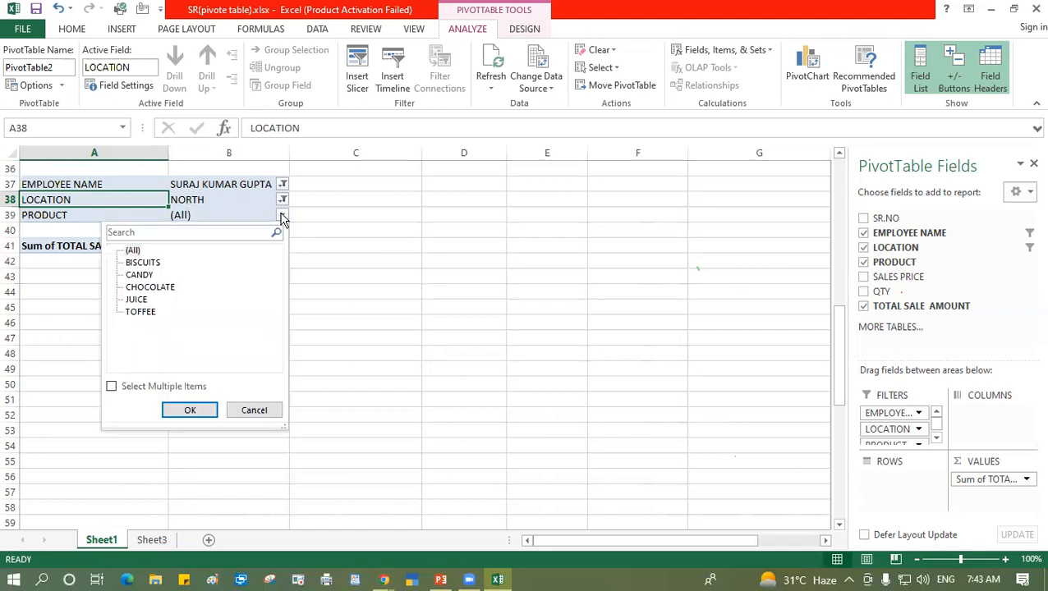
pyautogui.click(111, 387)
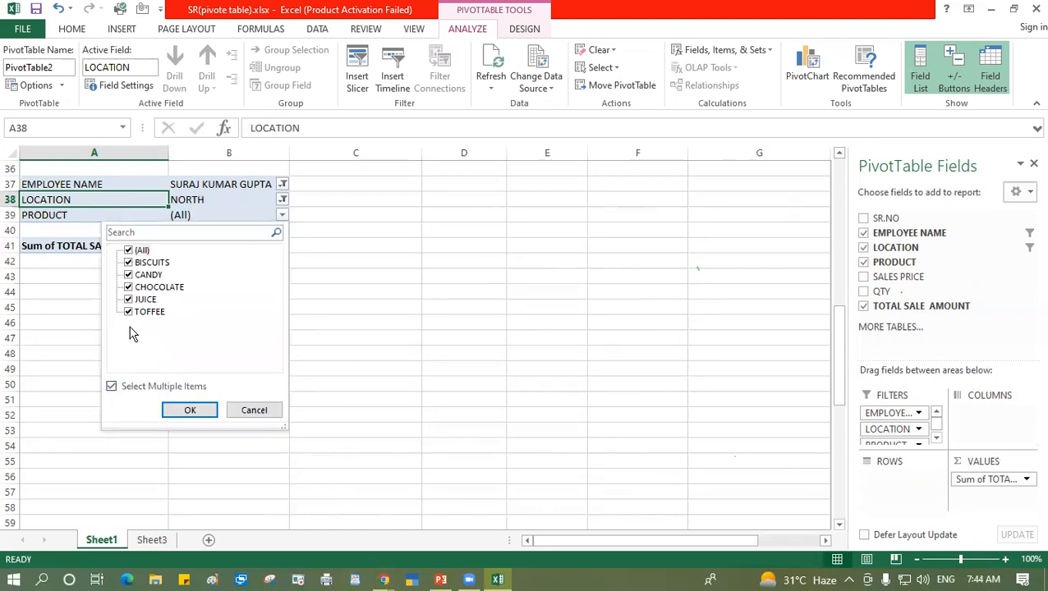
pyautogui.click(128, 251)
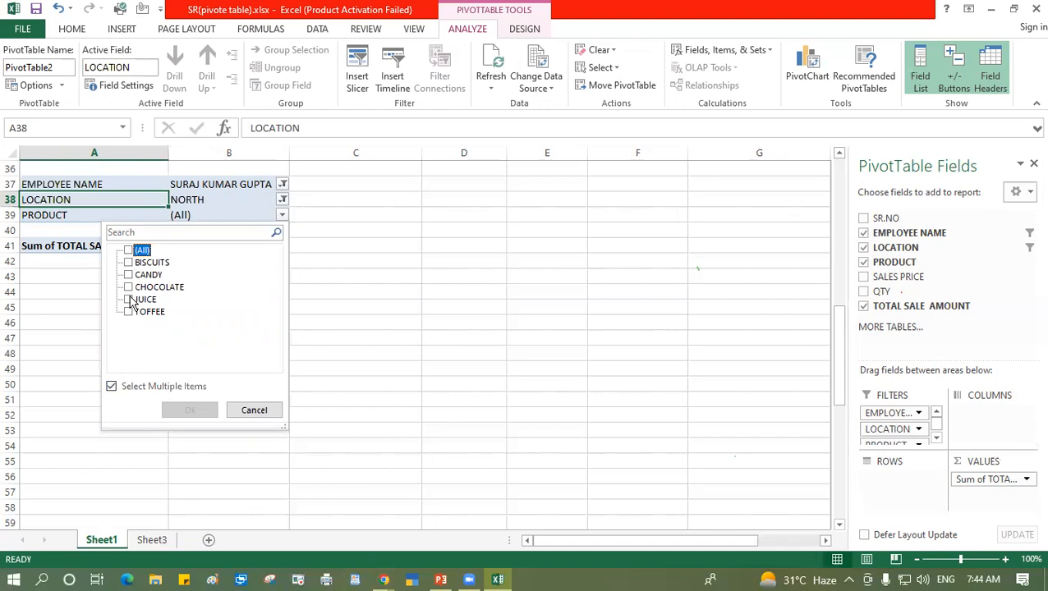
pyautogui.click(128, 263)
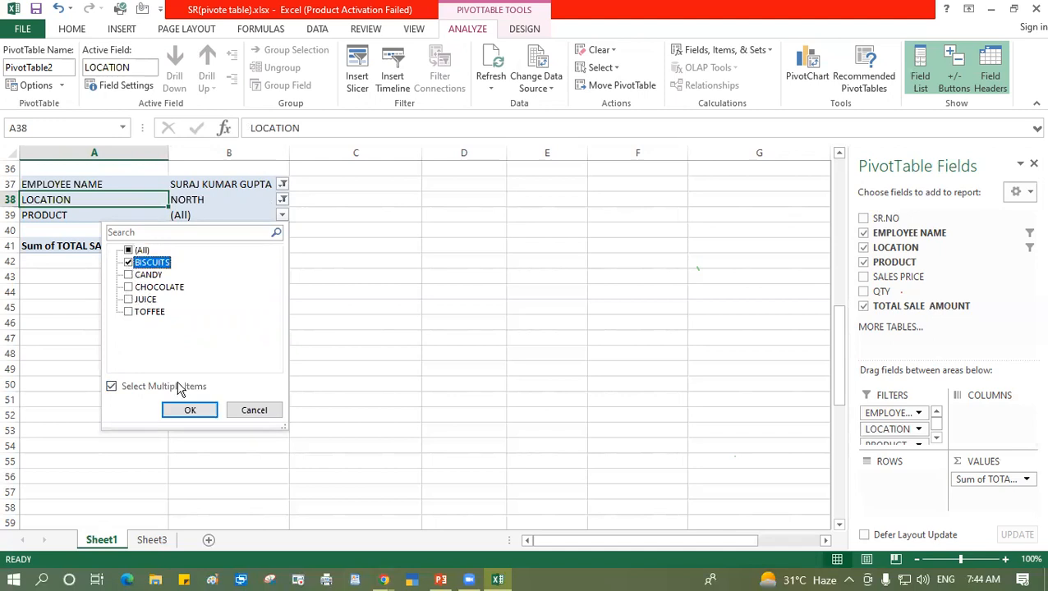
pyautogui.click(186, 411)
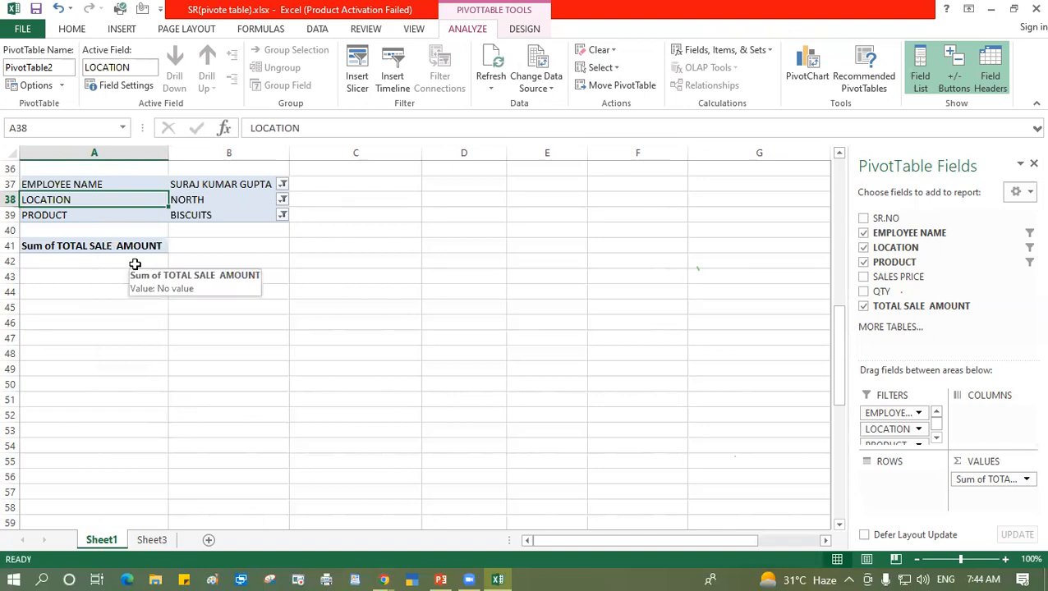
pyautogui.click(189, 183)
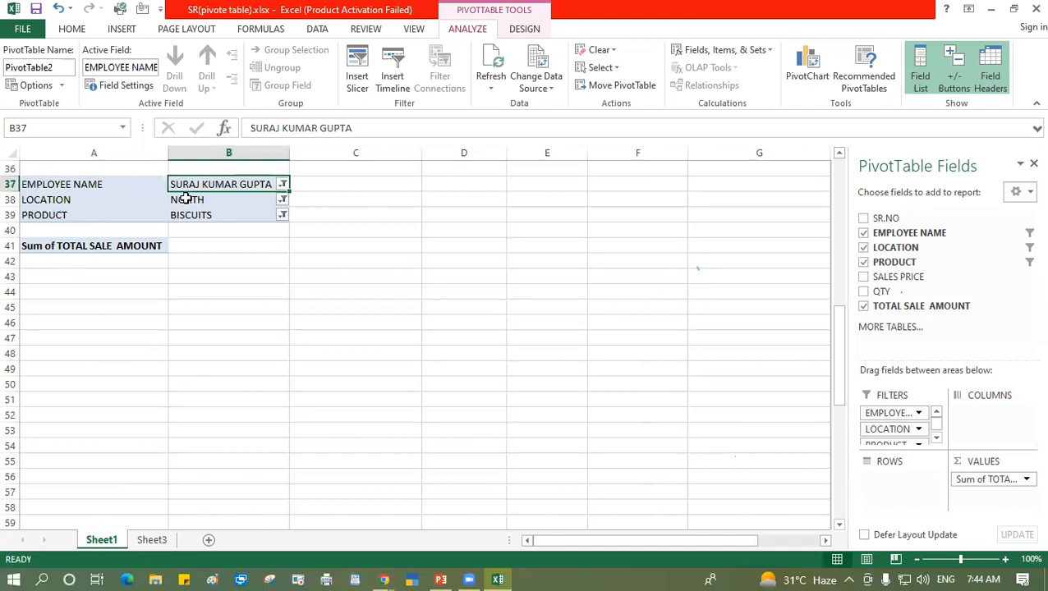
pyautogui.click(186, 199)
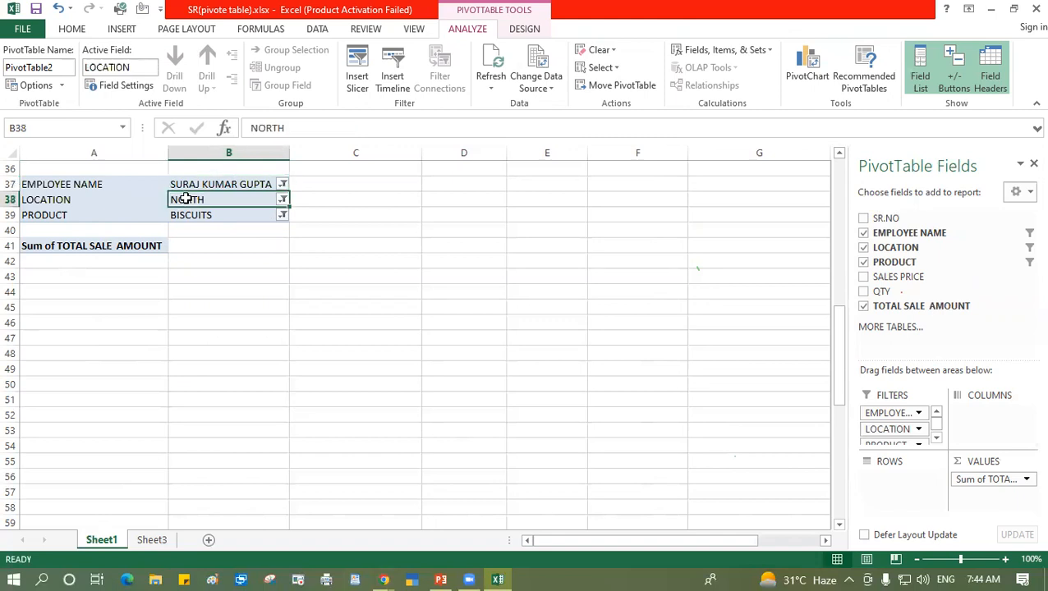
pyautogui.click(190, 214)
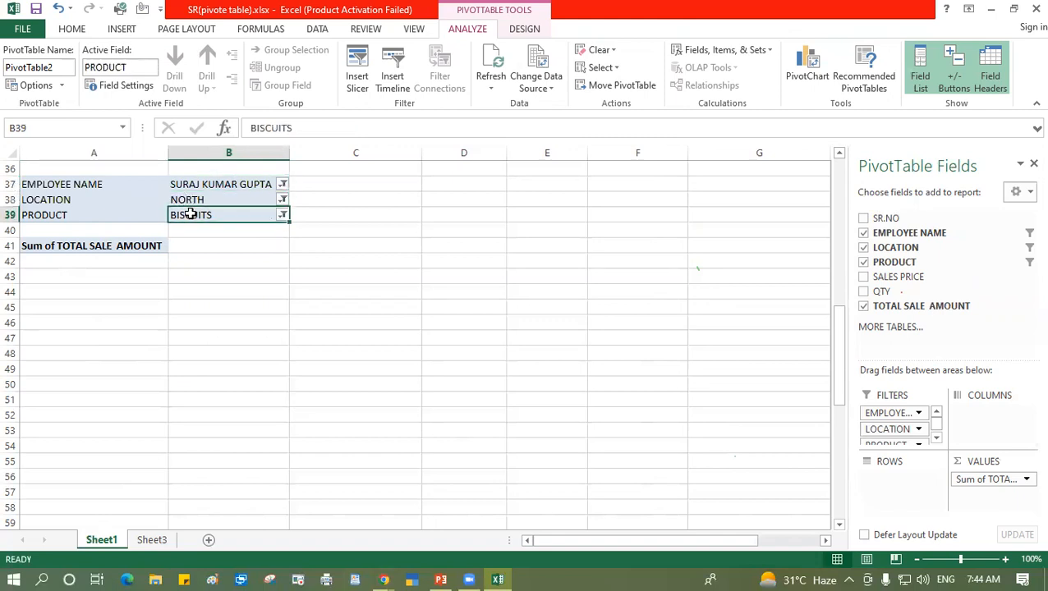
# Step: Add CANDY, CHOCOLATE and JUICE one at a time to the Product report filter alongside BISCUITS, applying the filter after each addition
pyautogui.click(282, 215)
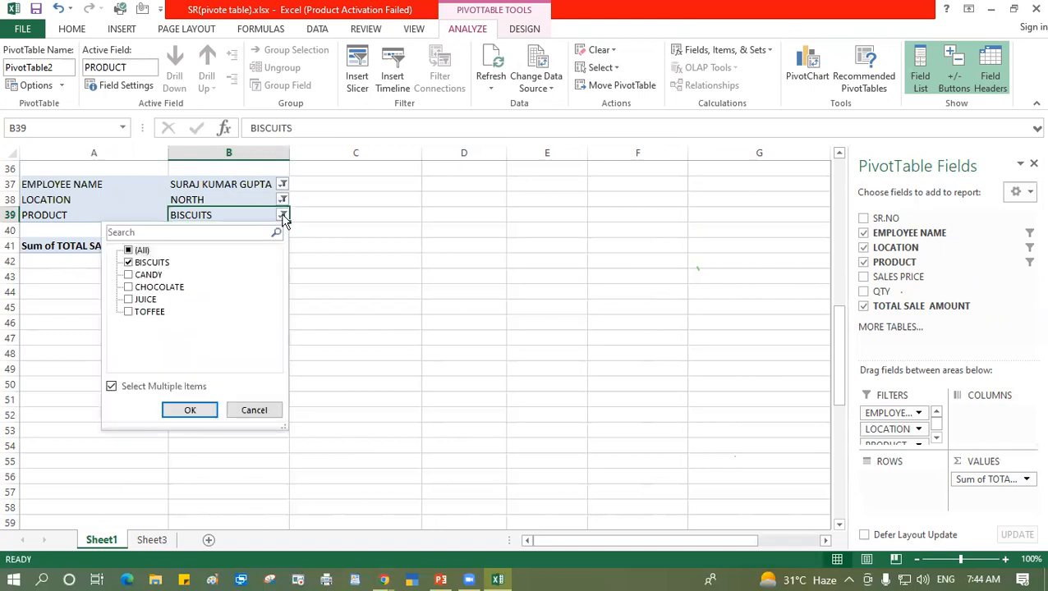
pyautogui.click(129, 277)
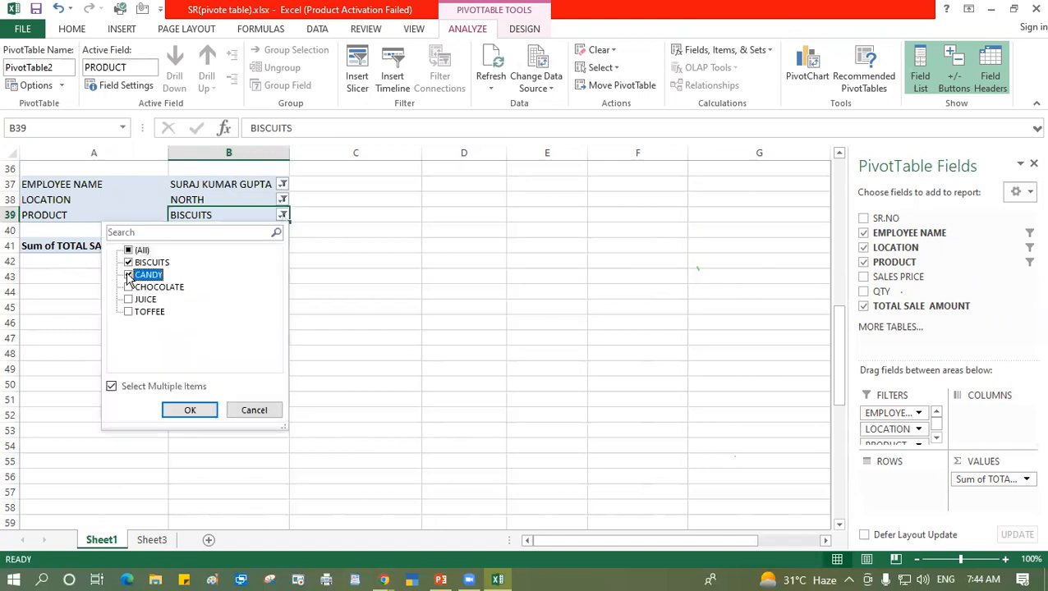
pyautogui.click(184, 410)
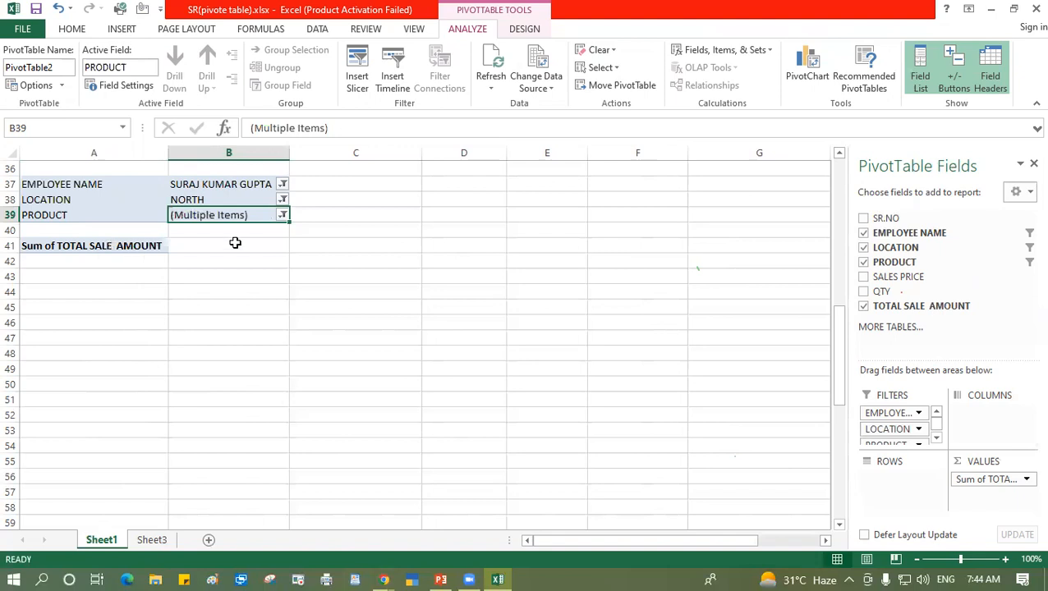
pyautogui.click(282, 215)
pyautogui.click(129, 287)
pyautogui.click(189, 410)
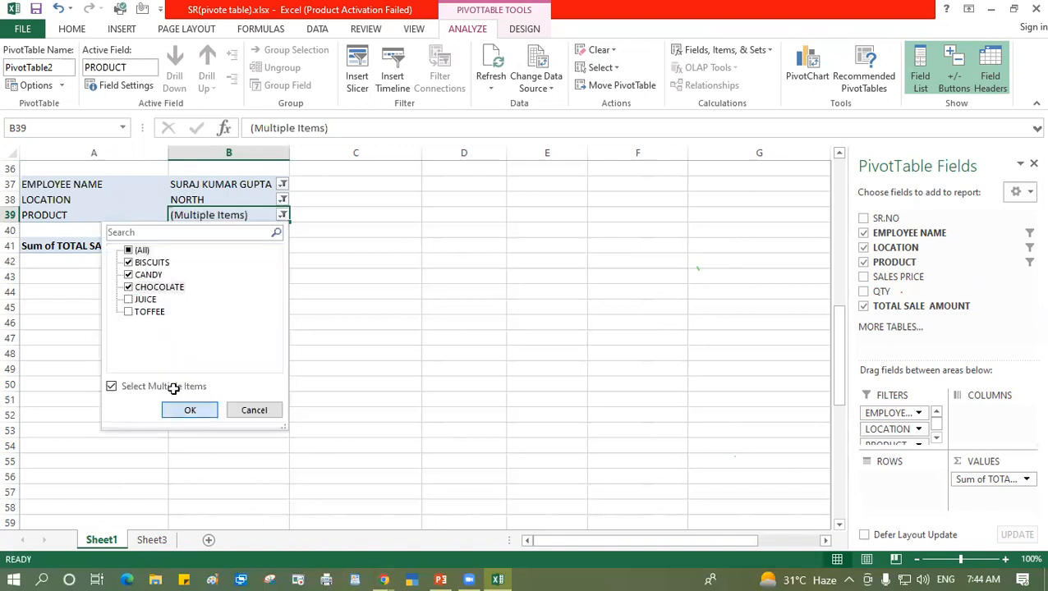
pyautogui.click(283, 215)
pyautogui.click(129, 300)
pyautogui.click(192, 410)
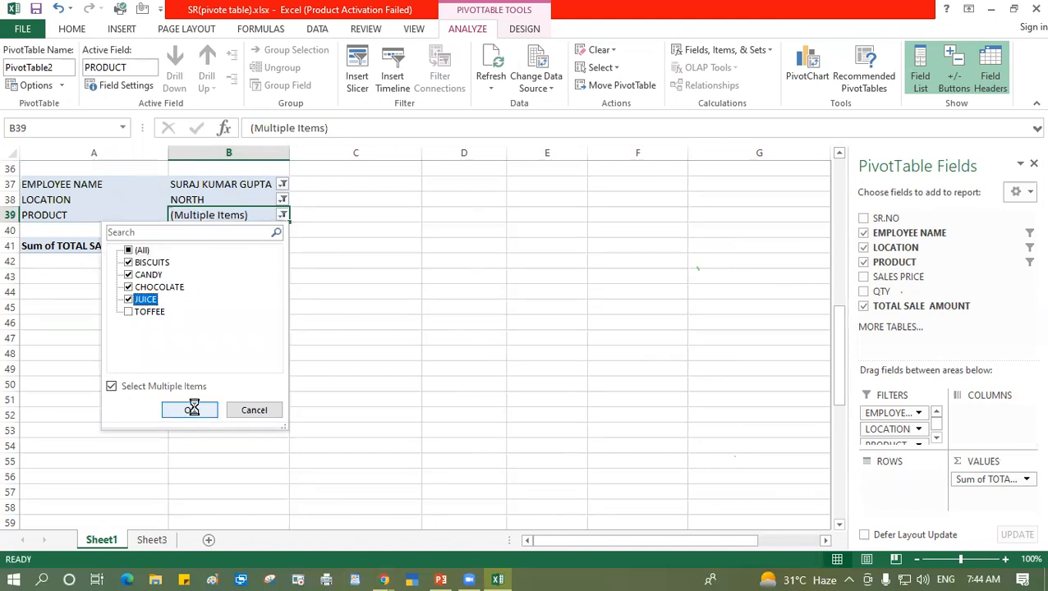
# Step: Add TOFFEE to the Product report filter so all products are included, and check the total sale amount
pyautogui.click(282, 215)
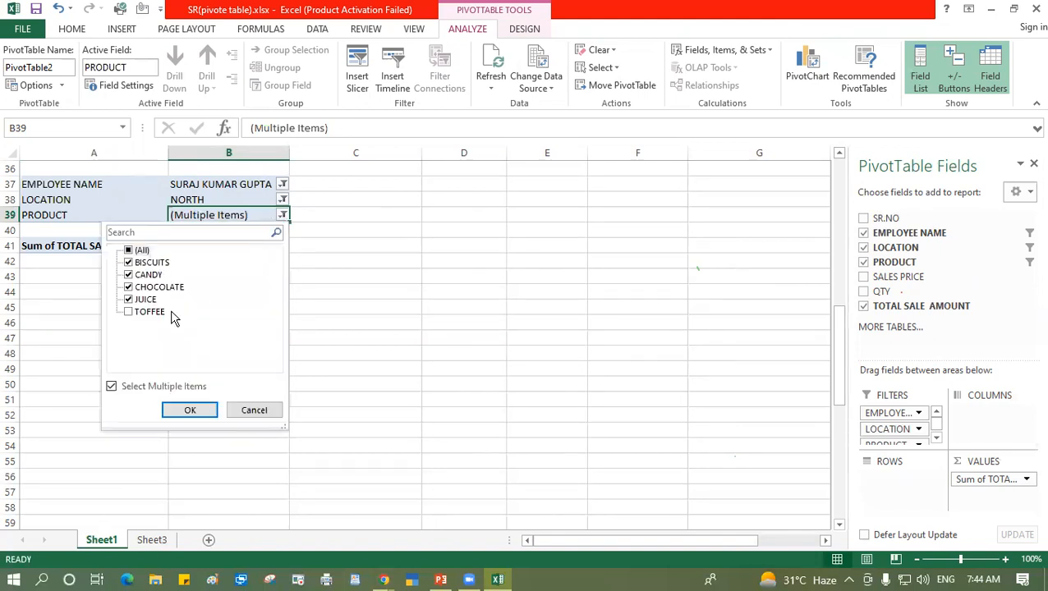
pyautogui.click(129, 312)
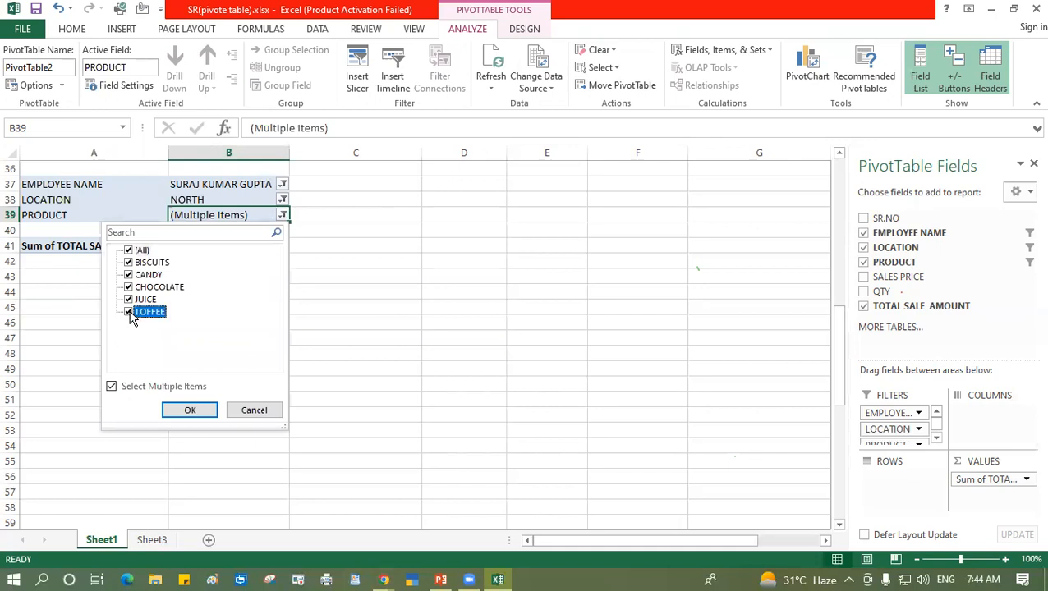
pyautogui.click(192, 409)
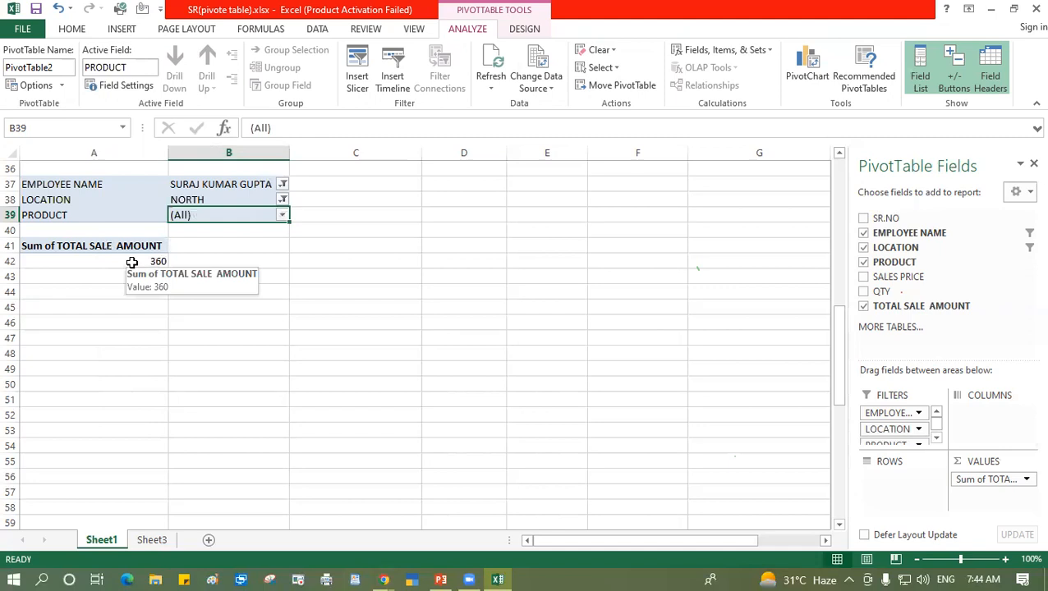
pyautogui.click(132, 262)
# Step: Restrict the Product report filter to only TOFFEE and check the total sale amount
pyautogui.click(281, 216)
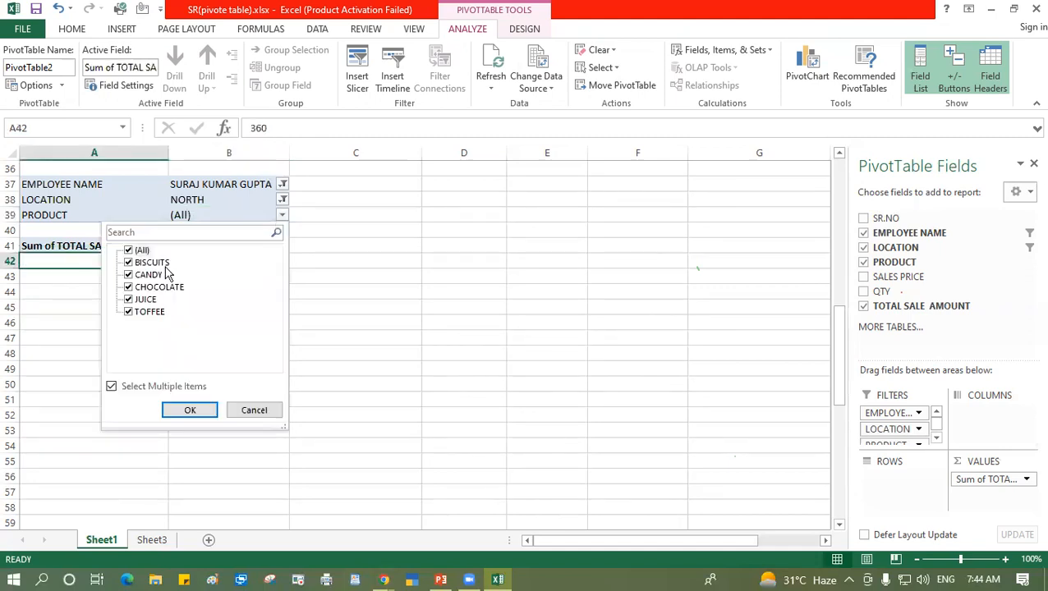
pyautogui.click(129, 252)
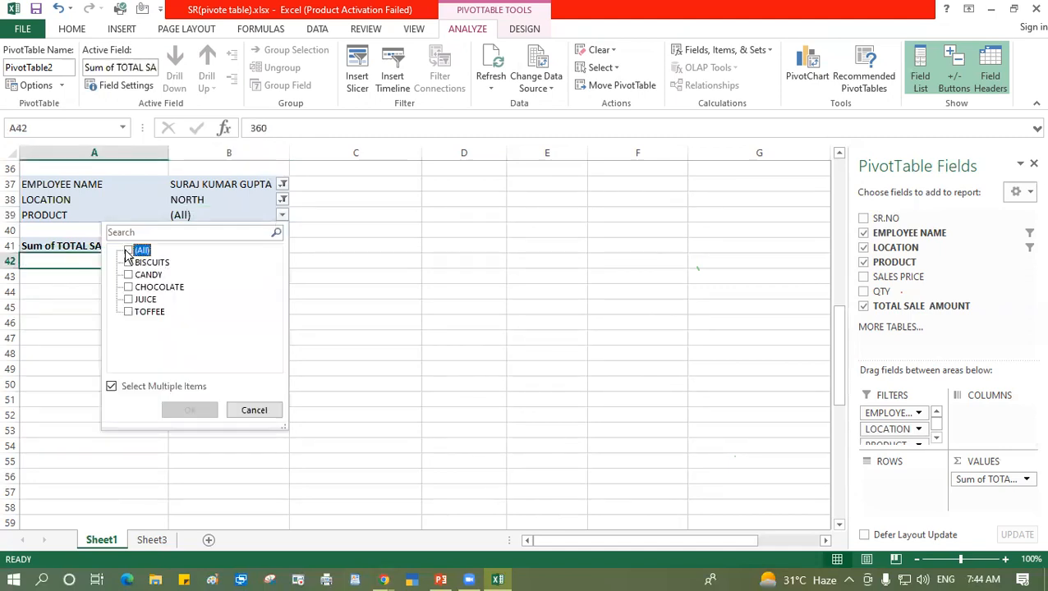
pyautogui.click(129, 314)
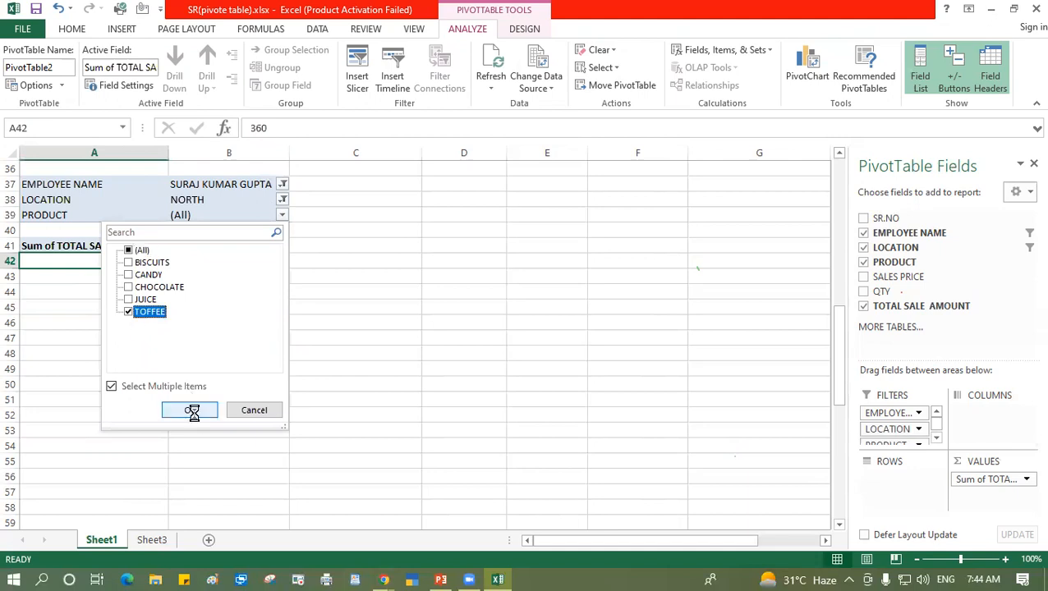
pyautogui.click(190, 409)
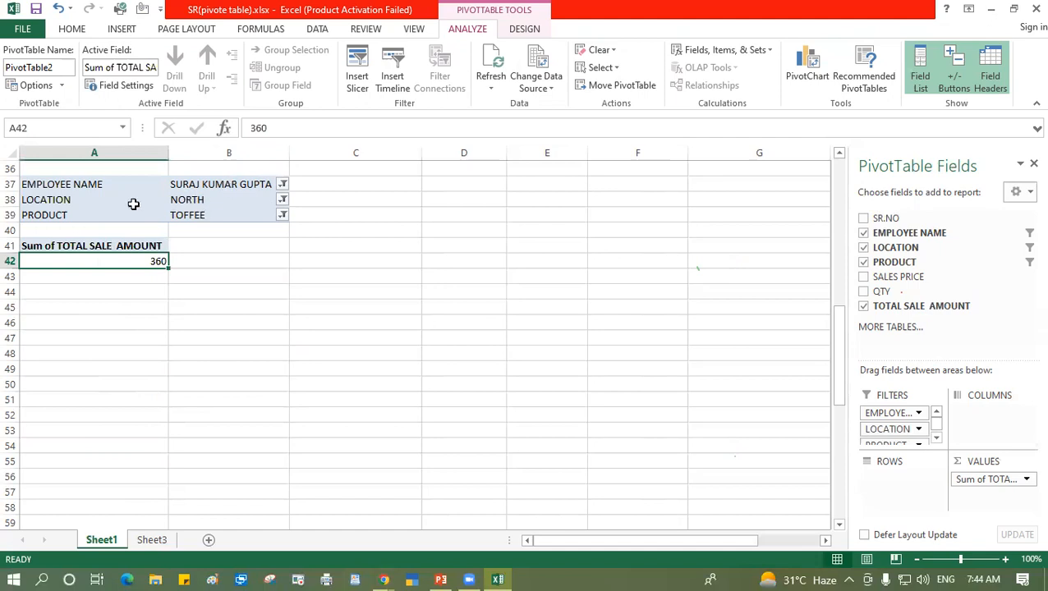
pyautogui.click(115, 270)
pyautogui.click(122, 262)
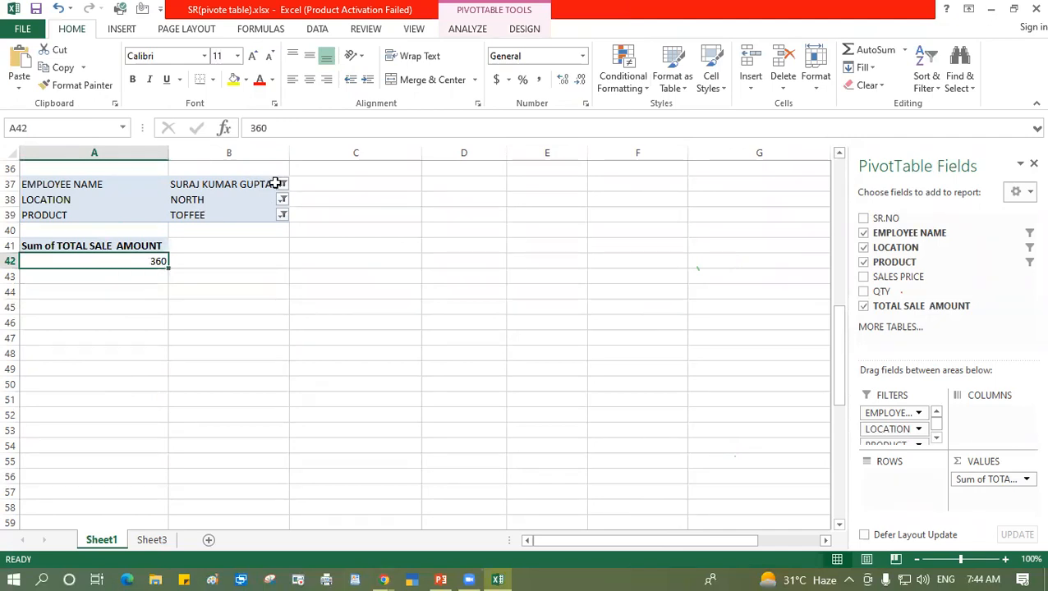
# Step: Reset the Employee Name, Location and Product report filters to (All)
pyautogui.click(282, 184)
pyautogui.click(129, 219)
pyautogui.click(192, 376)
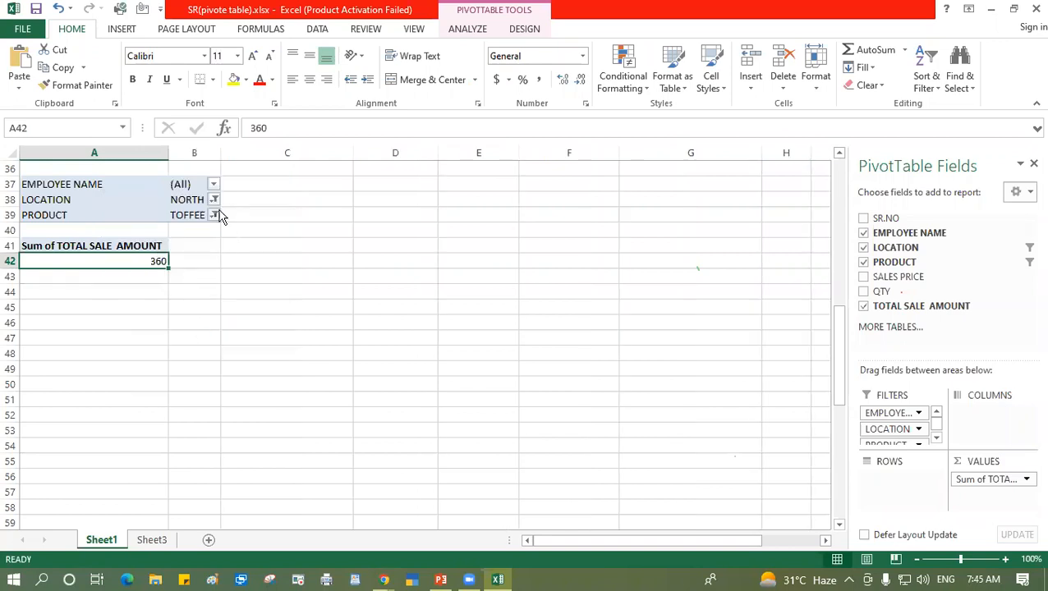
pyautogui.click(214, 200)
pyautogui.click(60, 235)
pyautogui.click(123, 396)
pyautogui.click(213, 214)
pyautogui.click(60, 251)
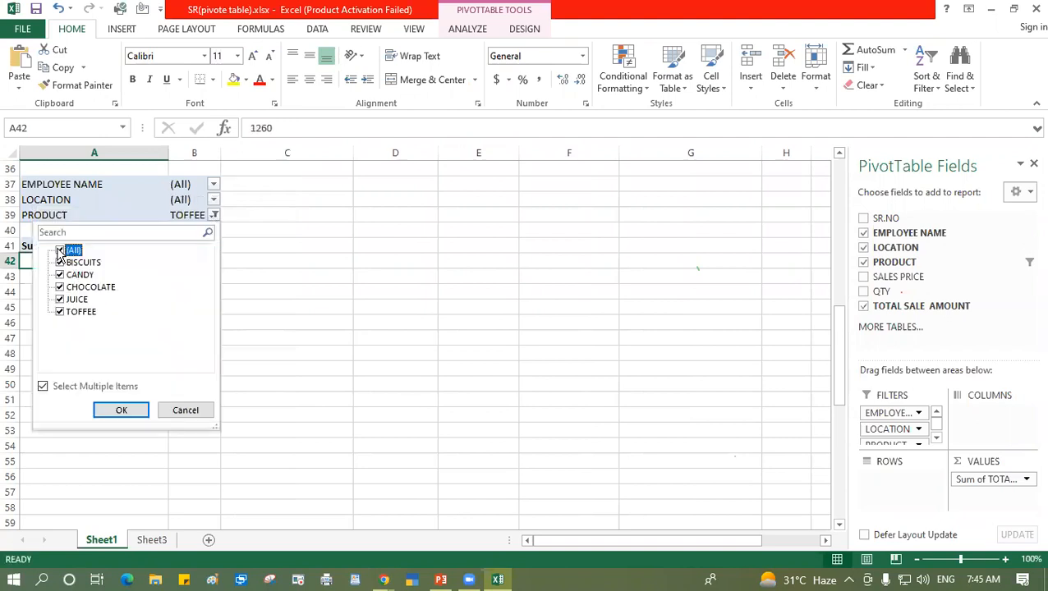
pyautogui.click(123, 410)
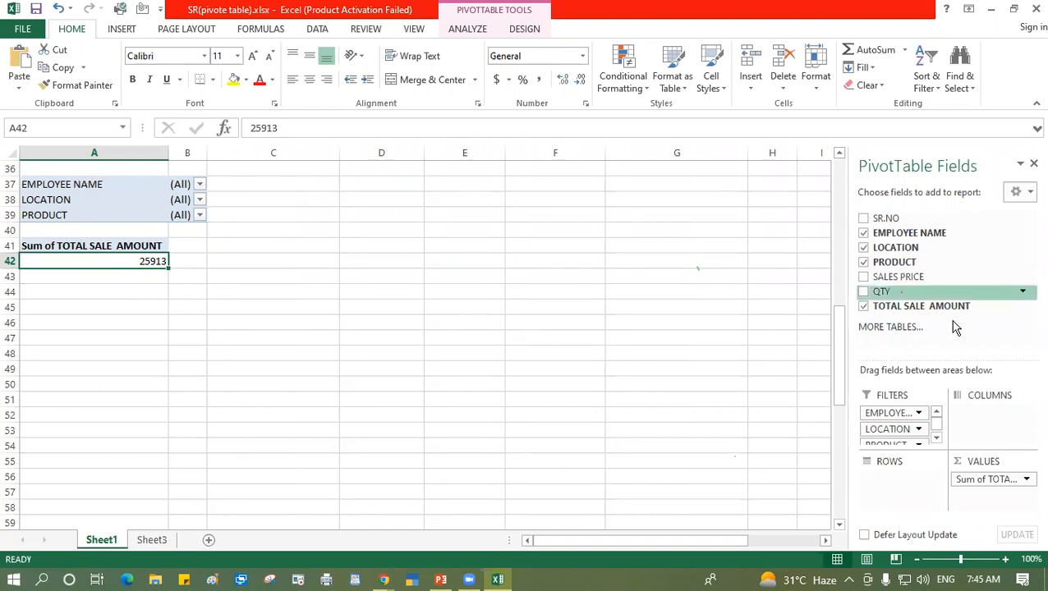
# Step: Move the Employee Name, Location and Product fields from the PivotTable's report filters to its rows, in that order
pyautogui.click(880, 414)
pyautogui.moveTo(880, 414); pyautogui.dragTo(884, 480)
pyautogui.click(893, 414)
pyautogui.moveTo(893, 414); pyautogui.dragTo(890, 495)
pyautogui.moveTo(893, 415); pyautogui.dragTo(895, 524)
pyautogui.moveTo(887, 459); pyautogui.dragTo(900, 501)
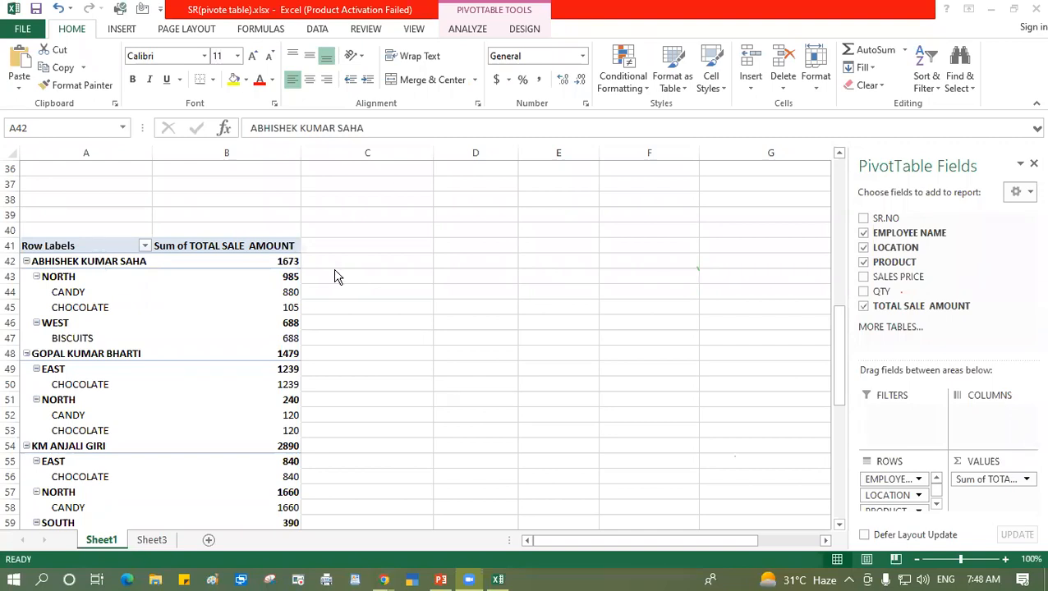
# Step: Move Employee Name, Location and Product from the PivotTable's rows back to the report filters and check the total
pyautogui.click(881, 481)
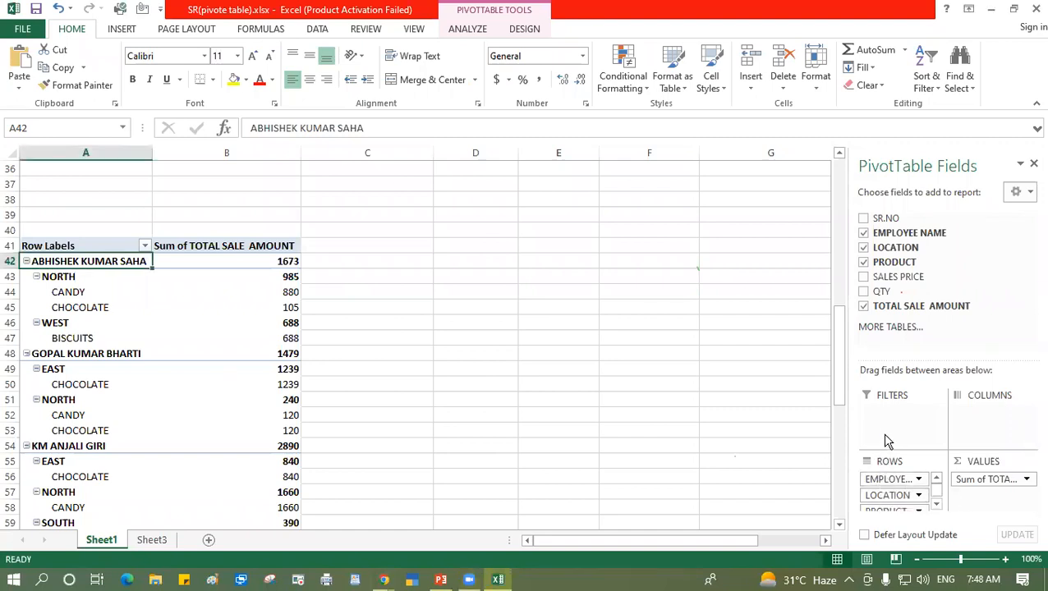
pyautogui.moveTo(885, 480); pyautogui.dragTo(892, 423)
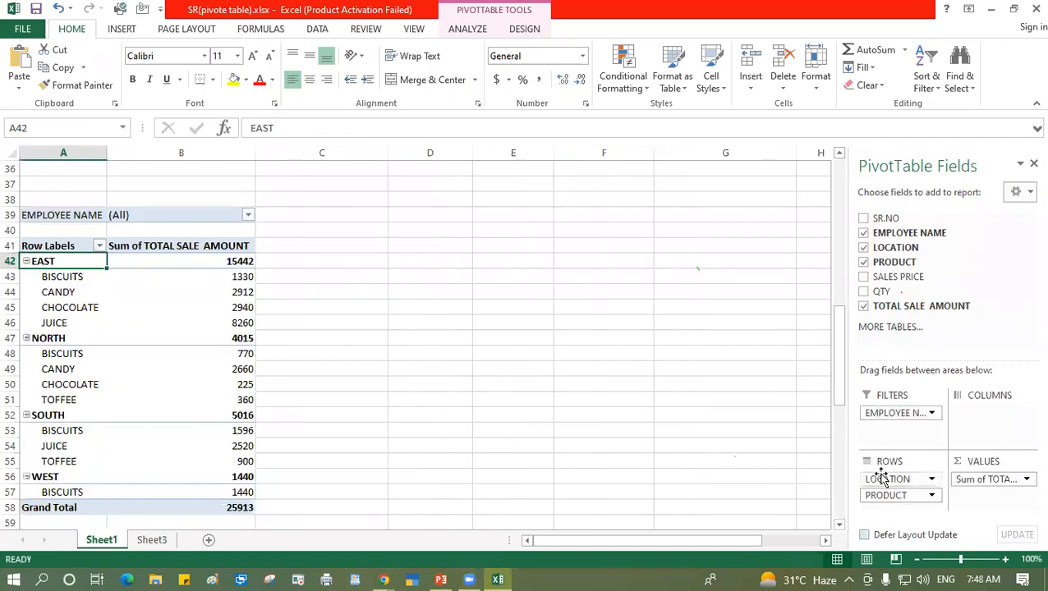
pyautogui.moveTo(881, 483); pyautogui.dragTo(891, 433)
pyautogui.moveTo(883, 480); pyautogui.dragTo(889, 448)
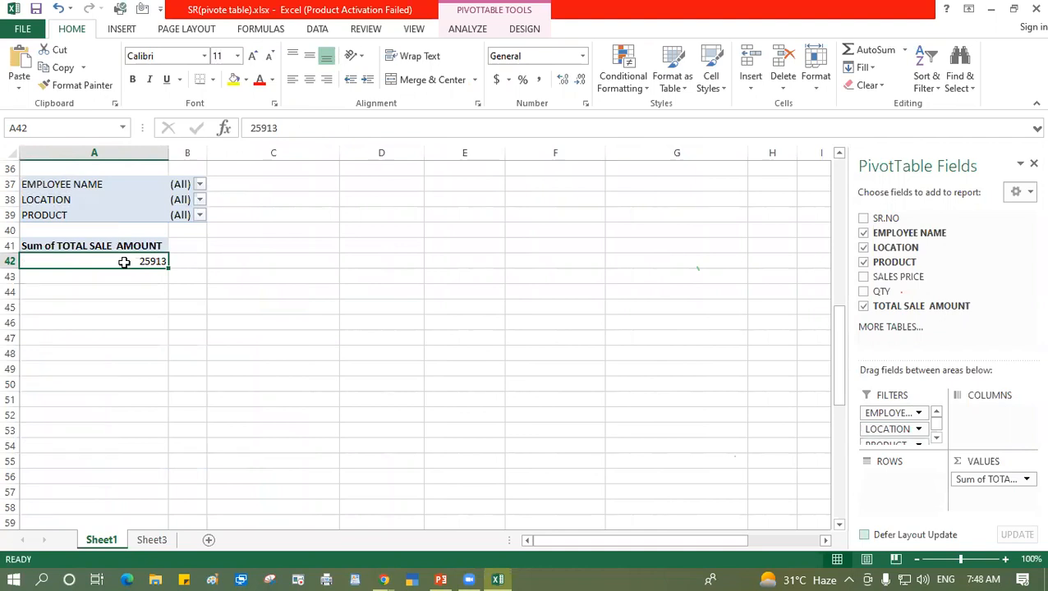
pyautogui.moveTo(124, 262)
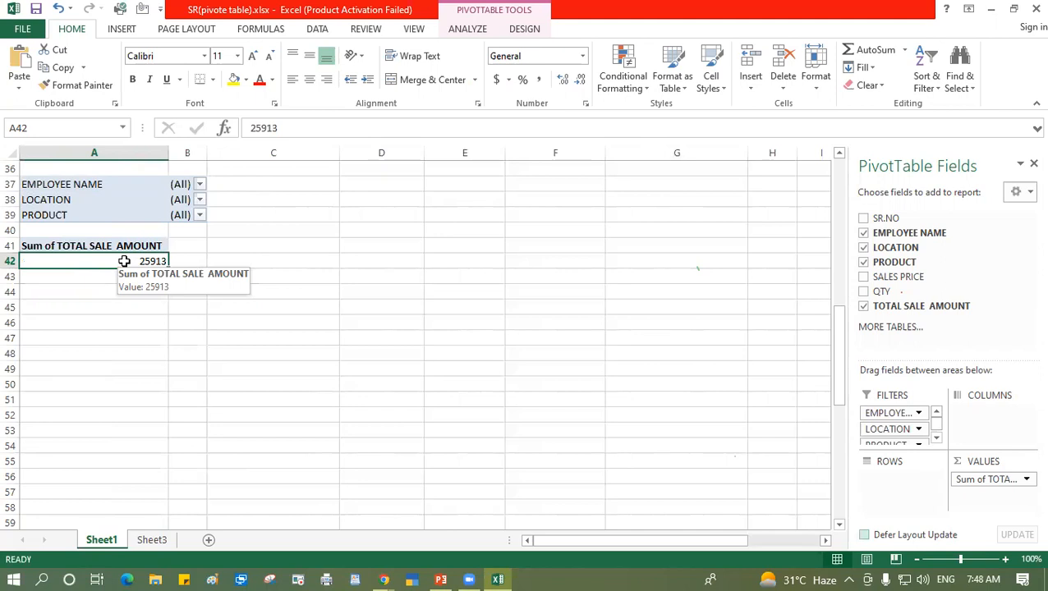
# Step: Set the Employee Name report filter to only the third employee in the list
pyautogui.click(199, 185)
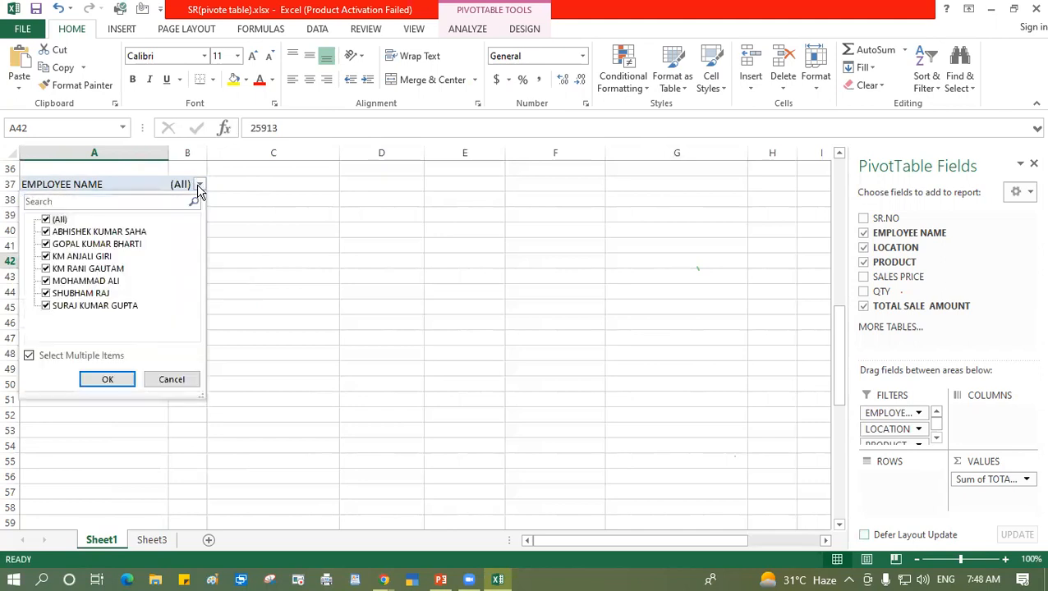
pyautogui.click(46, 220)
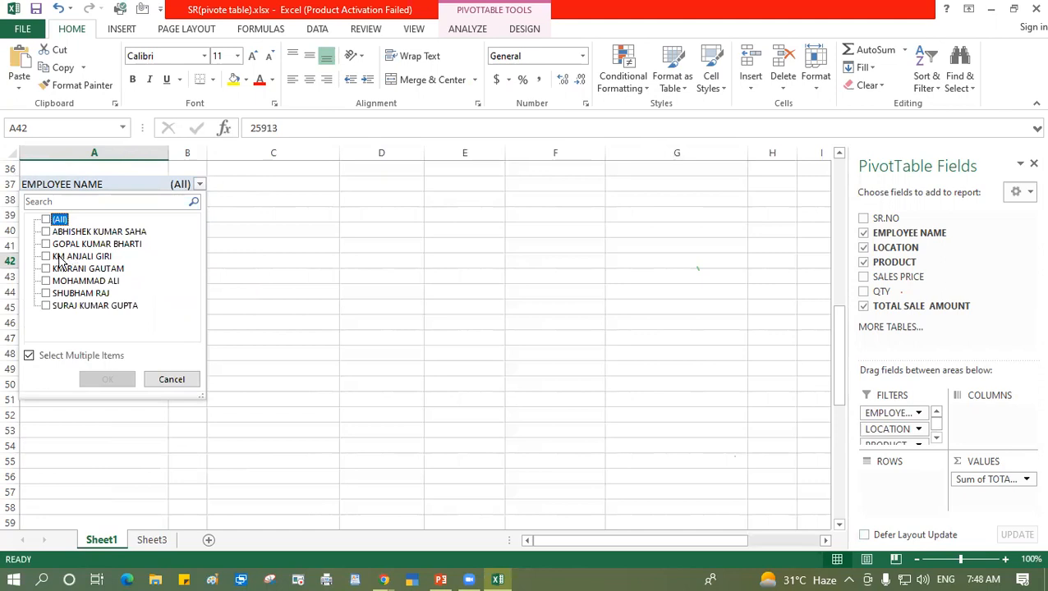
pyautogui.click(47, 257)
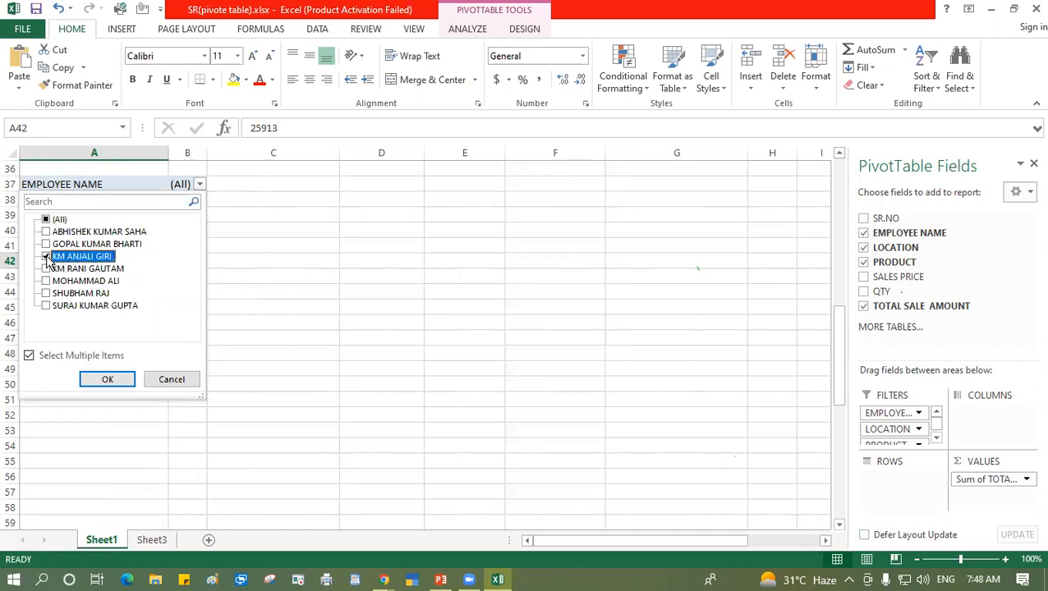
pyautogui.click(110, 378)
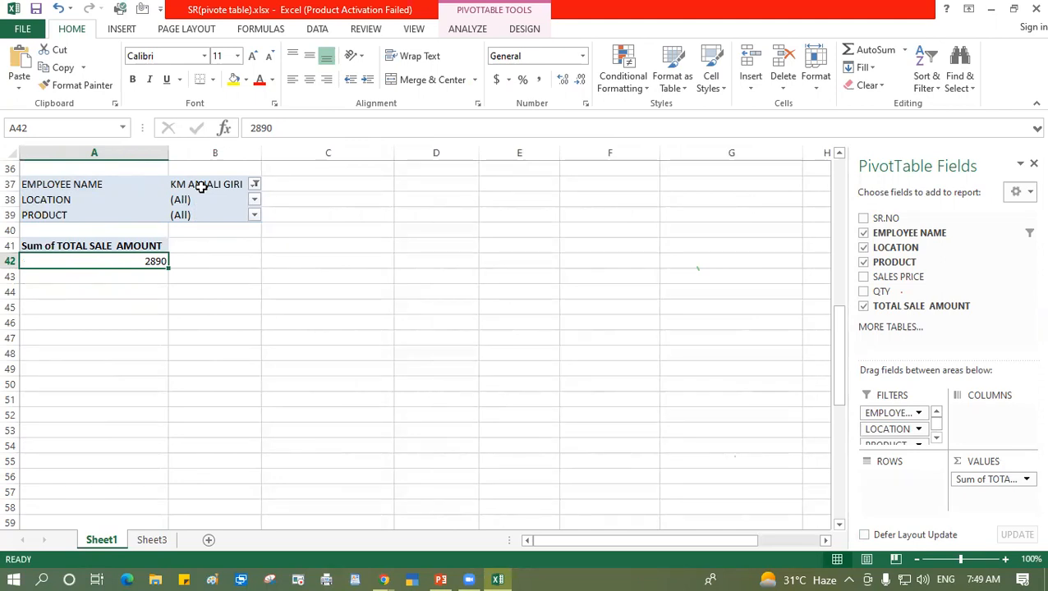
# Step: Set the Location report filter to only NORTH
pyautogui.click(255, 201)
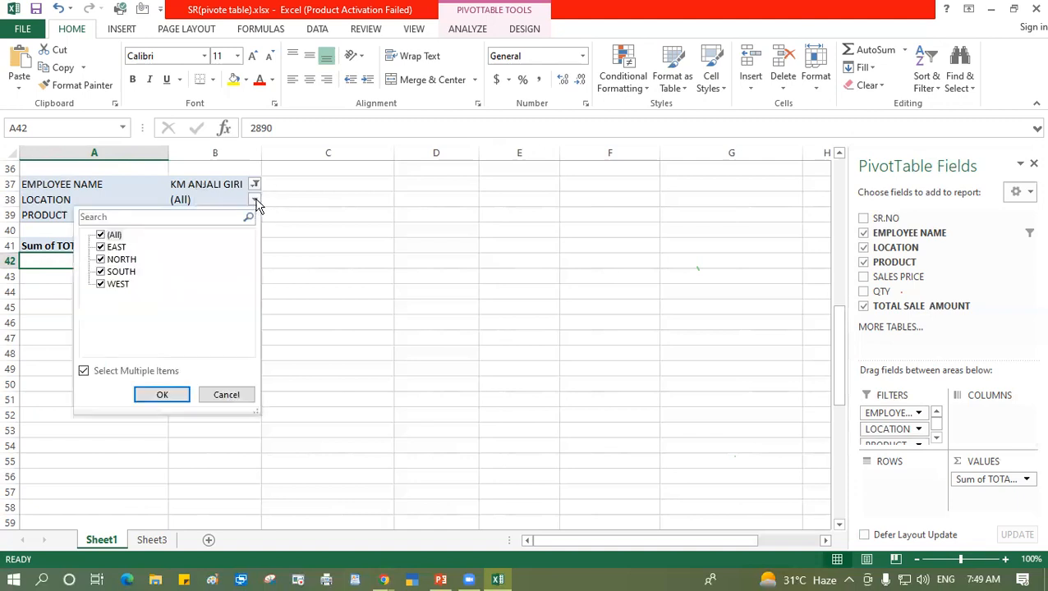
pyautogui.click(101, 236)
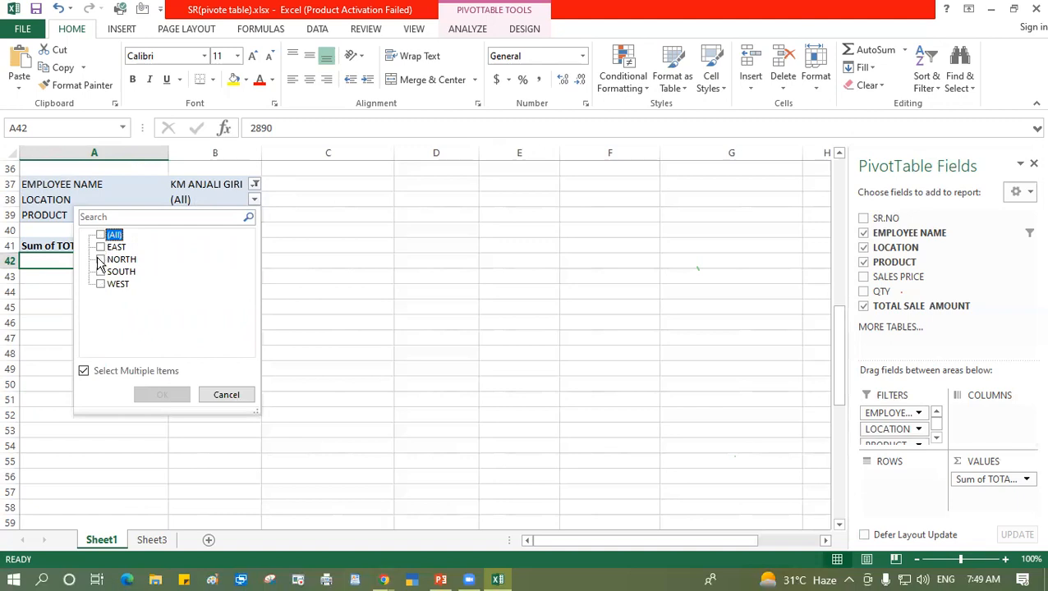
pyautogui.click(100, 259)
pyautogui.click(170, 394)
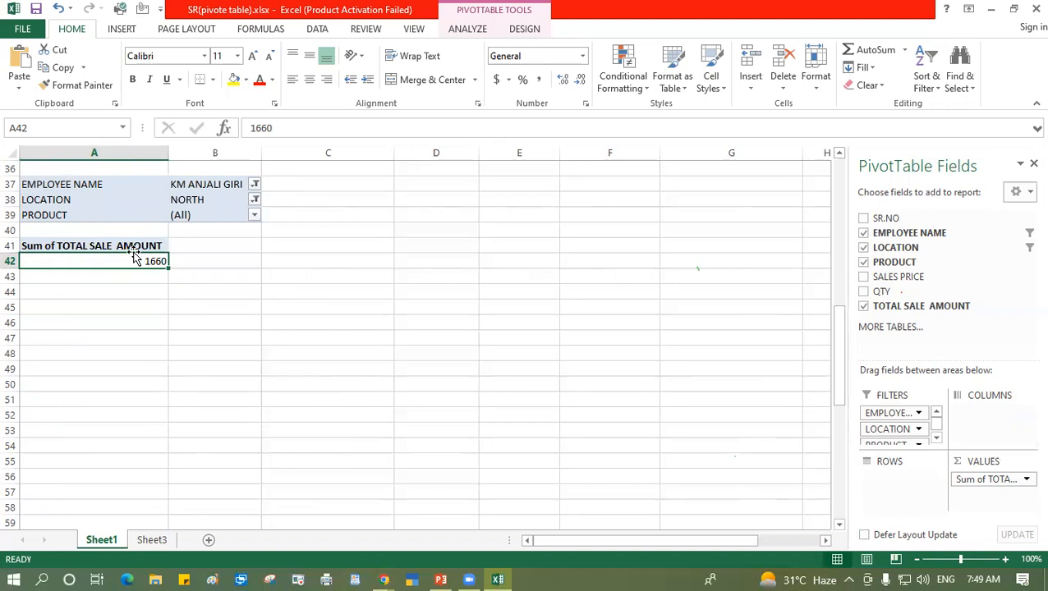
# Step: Add WEST and SOUTH one at a time to the Location report filter alongside NORTH, applying the filter after each addition
pyautogui.click(255, 201)
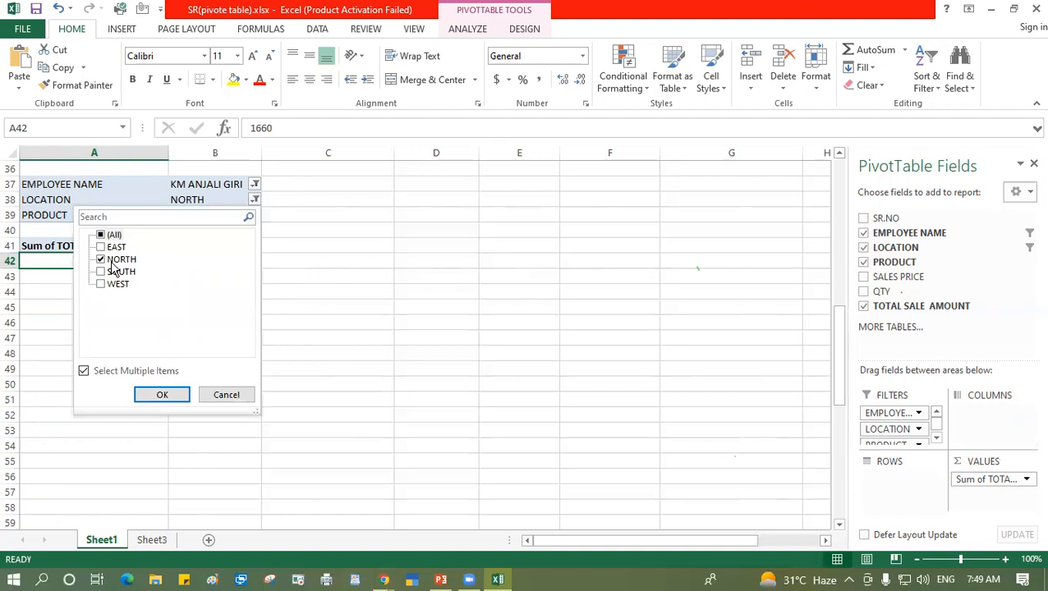
pyautogui.click(103, 287)
pyautogui.click(101, 285)
pyautogui.click(175, 394)
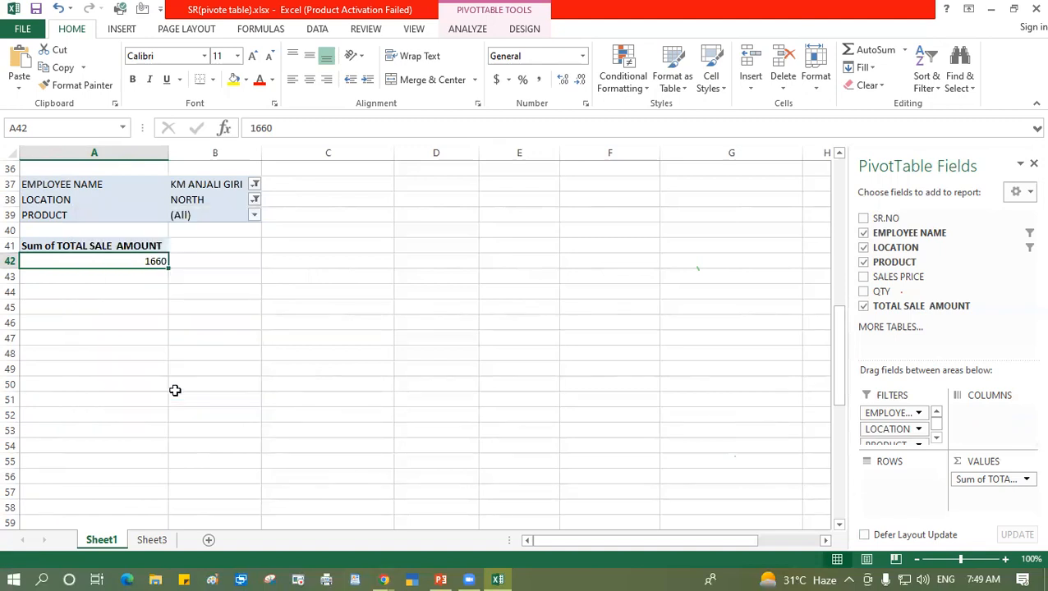
pyautogui.click(257, 199)
pyautogui.click(104, 271)
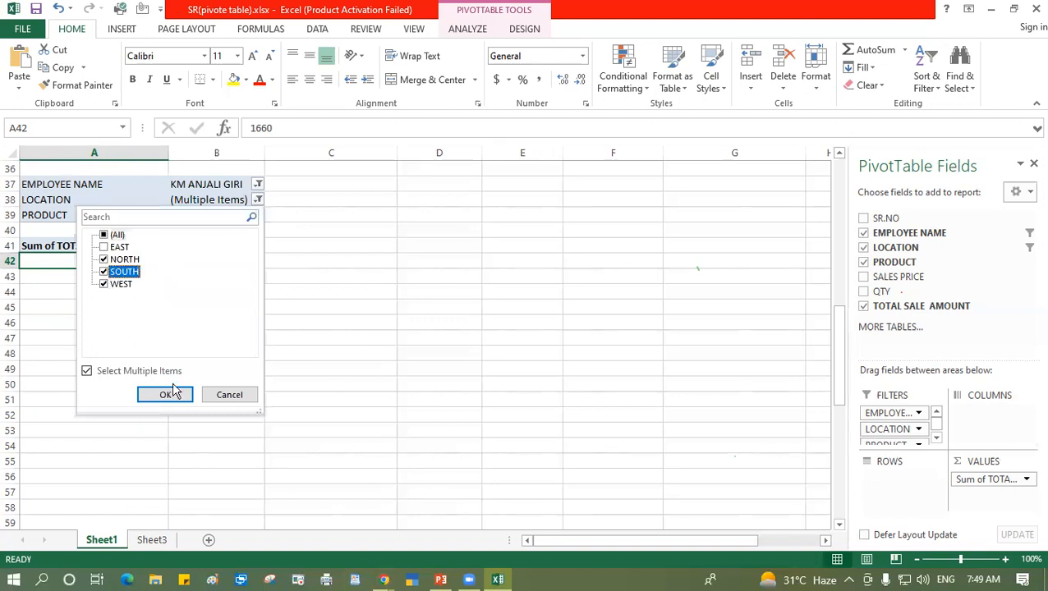
pyautogui.click(174, 394)
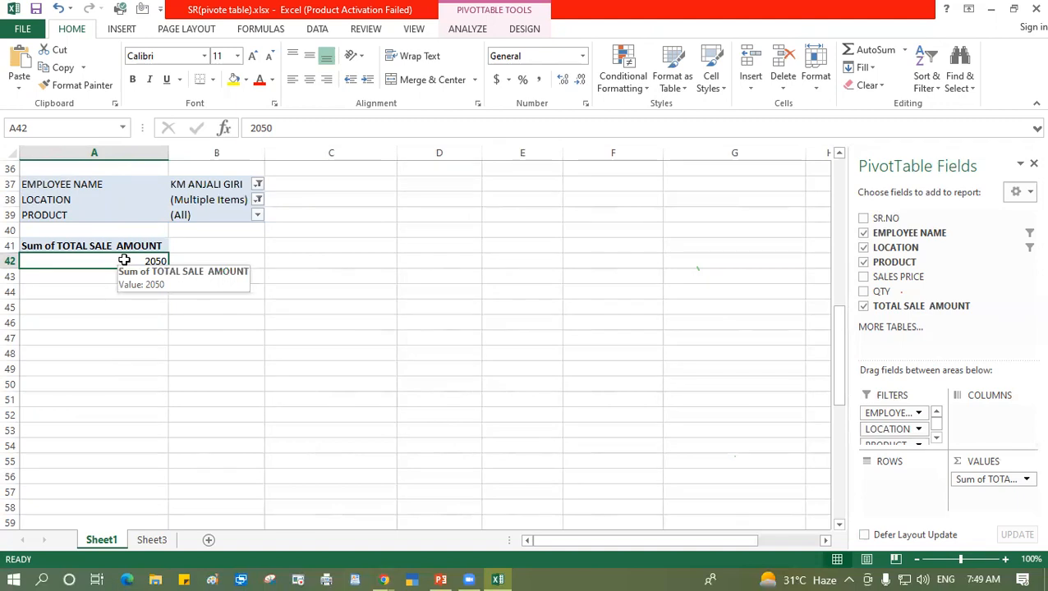
# Step: Set the Product report filter to only TOFFEE
pyautogui.click(257, 215)
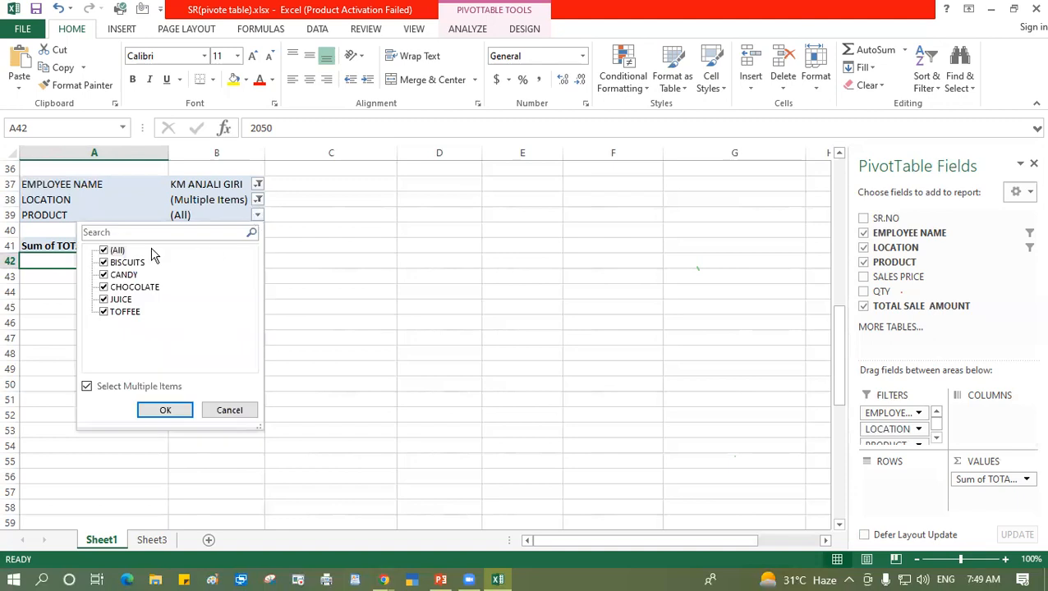
pyautogui.click(104, 250)
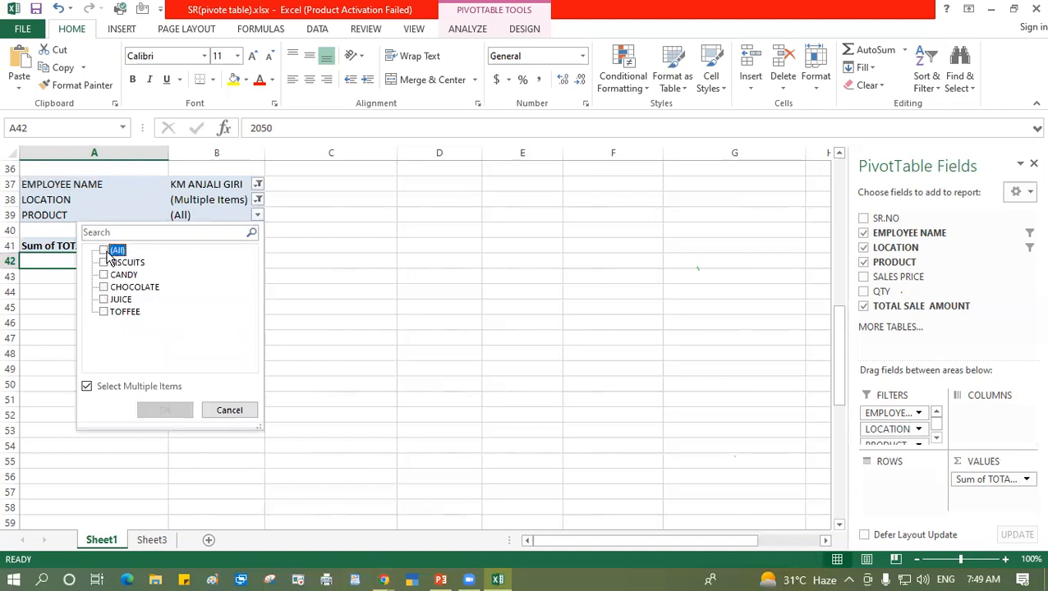
pyautogui.click(104, 312)
pyautogui.click(165, 411)
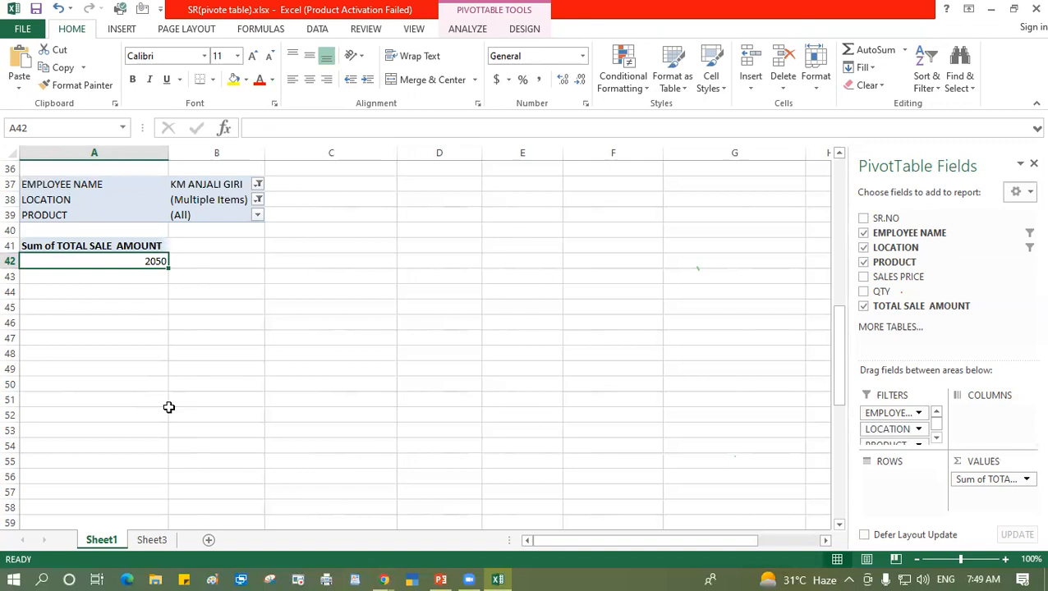
# Step: Extend the Product report filter with BISCUITS and CANDY, apply it, and add CHOCOLATE and JUICE as well
pyautogui.click(258, 215)
pyautogui.click(103, 263)
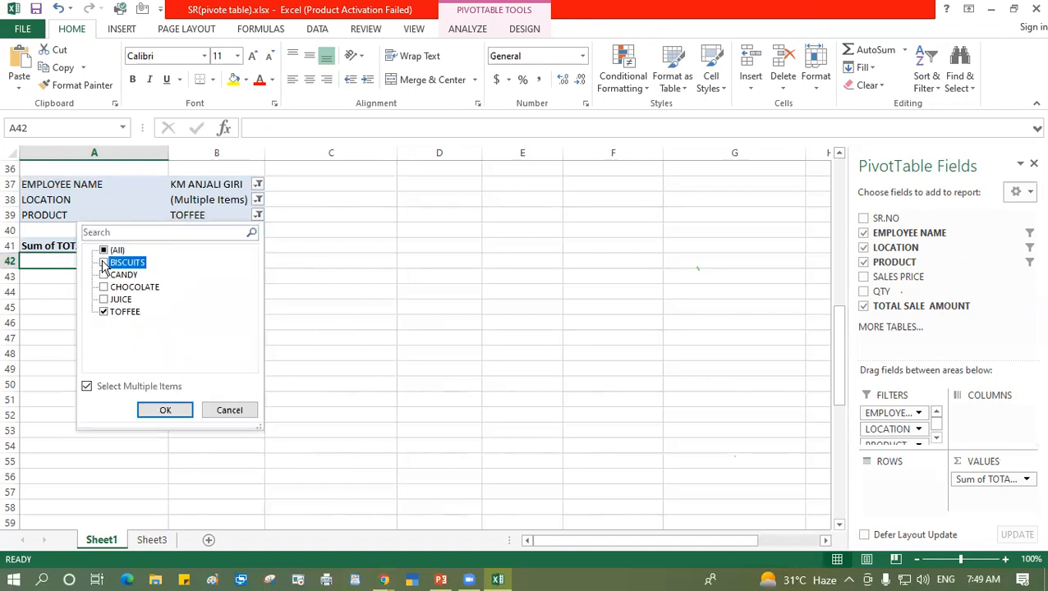
pyautogui.click(103, 275)
pyautogui.click(160, 410)
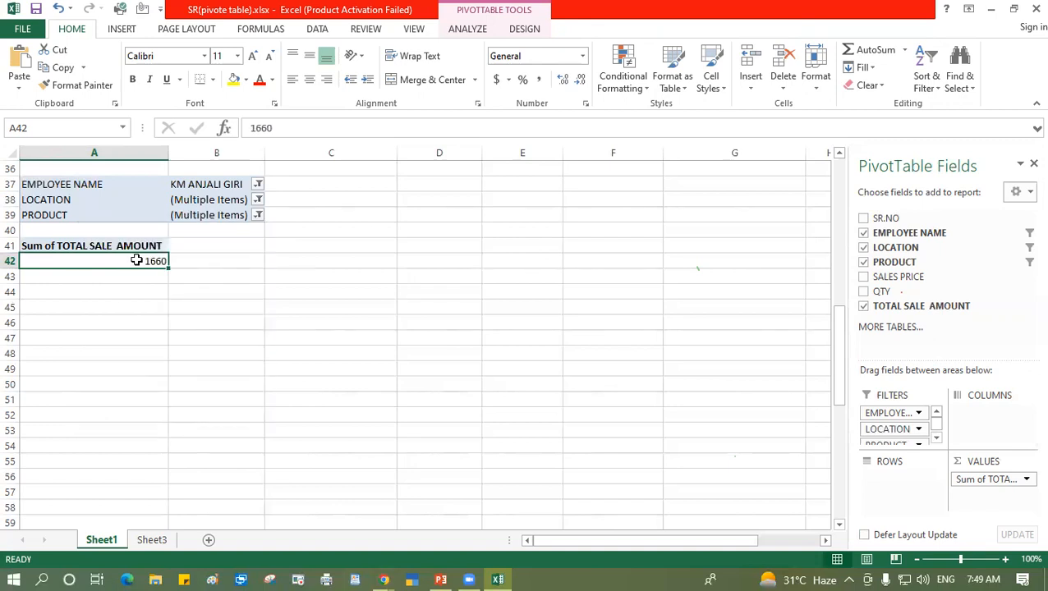
pyautogui.click(257, 215)
pyautogui.click(104, 287)
pyautogui.click(103, 300)
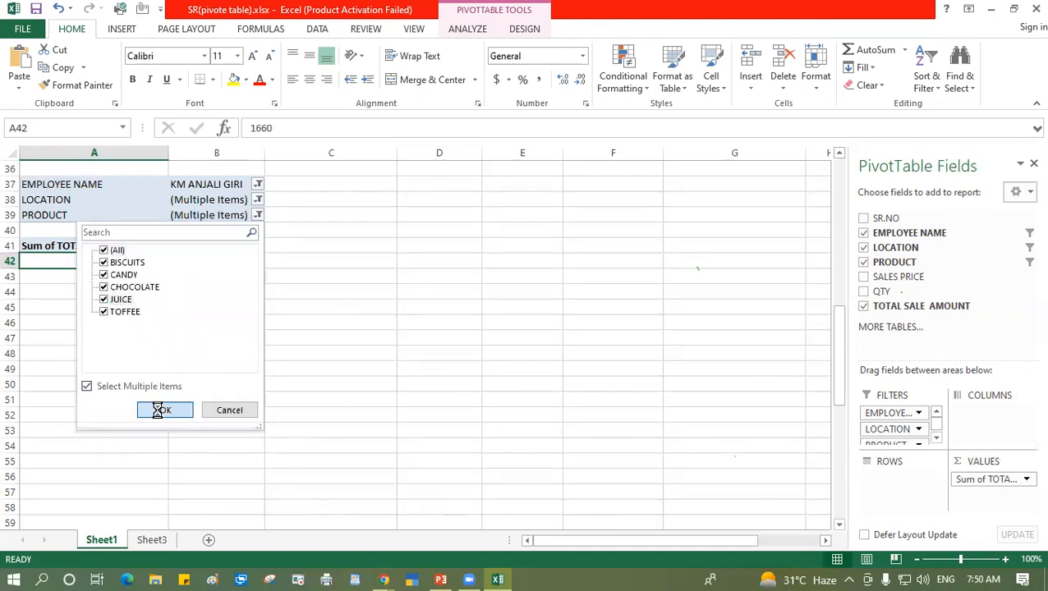
pyautogui.click(161, 411)
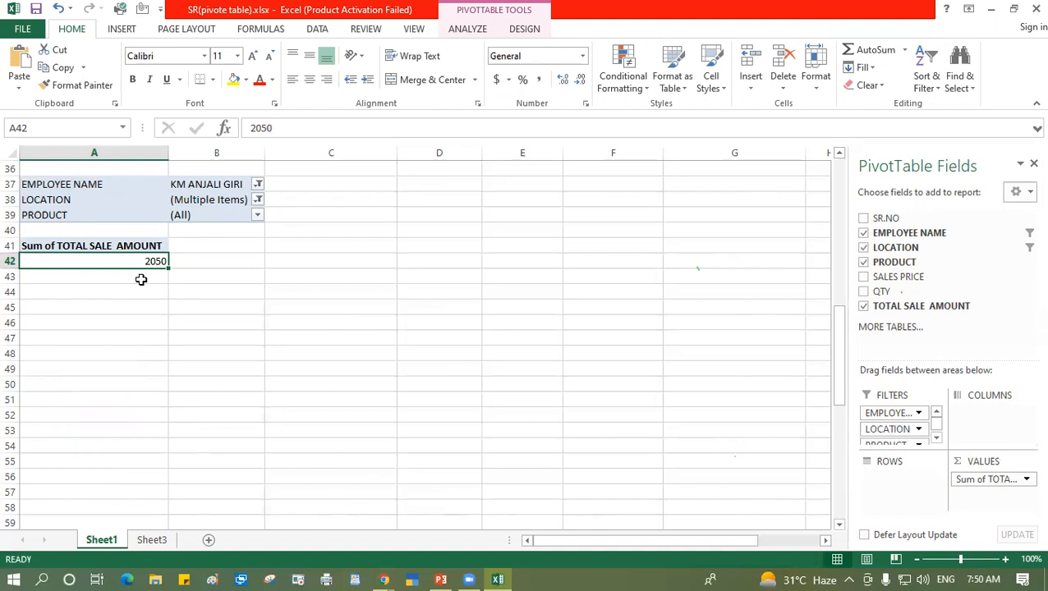
# Step: Reset the Employee Name and Location report filters to include all items
pyautogui.click(258, 184)
pyautogui.click(104, 219)
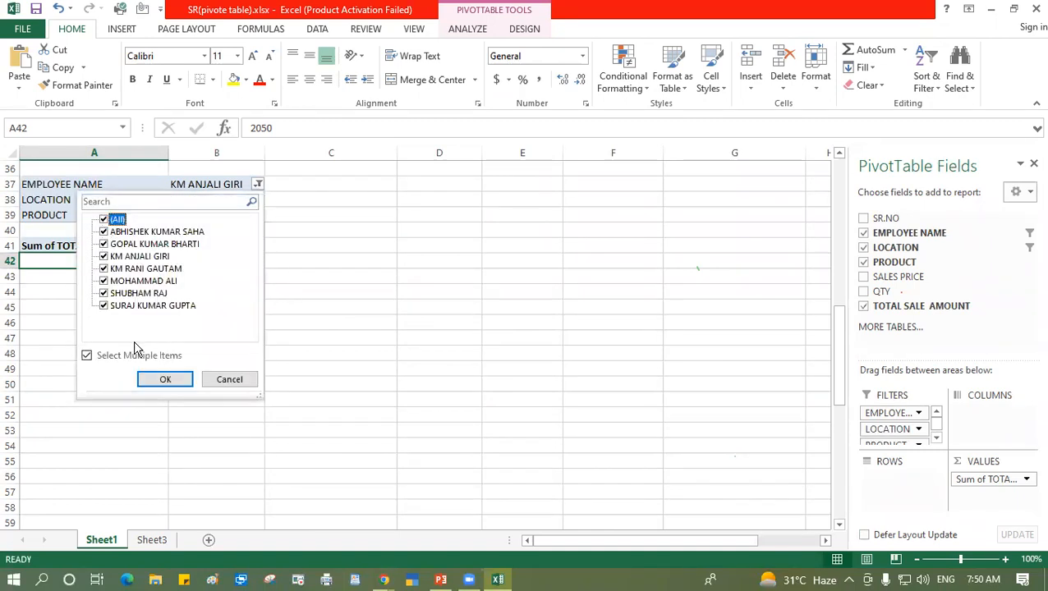
pyautogui.click(165, 379)
pyautogui.click(258, 200)
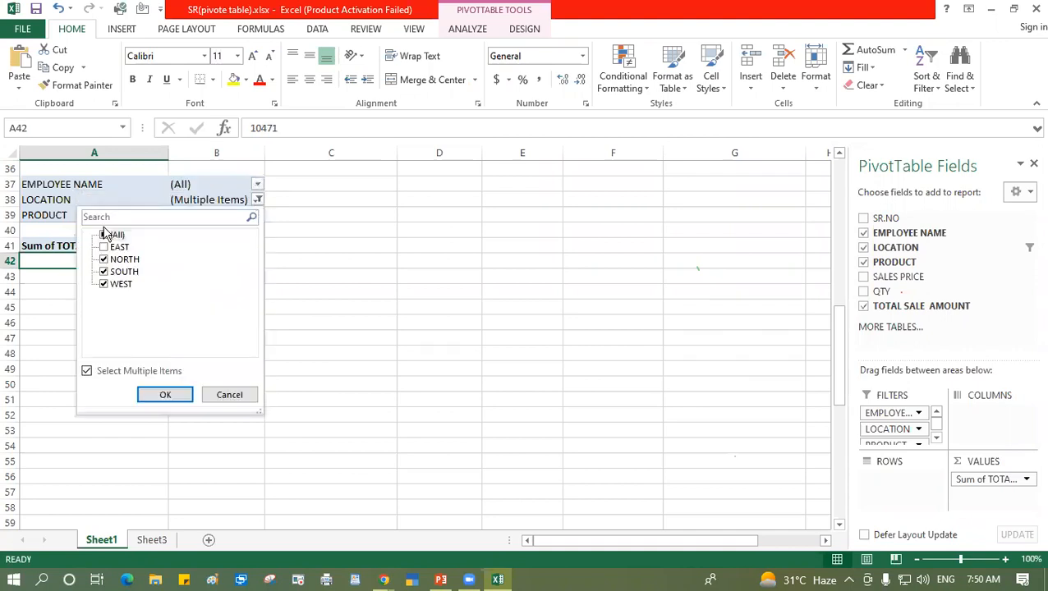
pyautogui.click(105, 235)
pyautogui.click(144, 395)
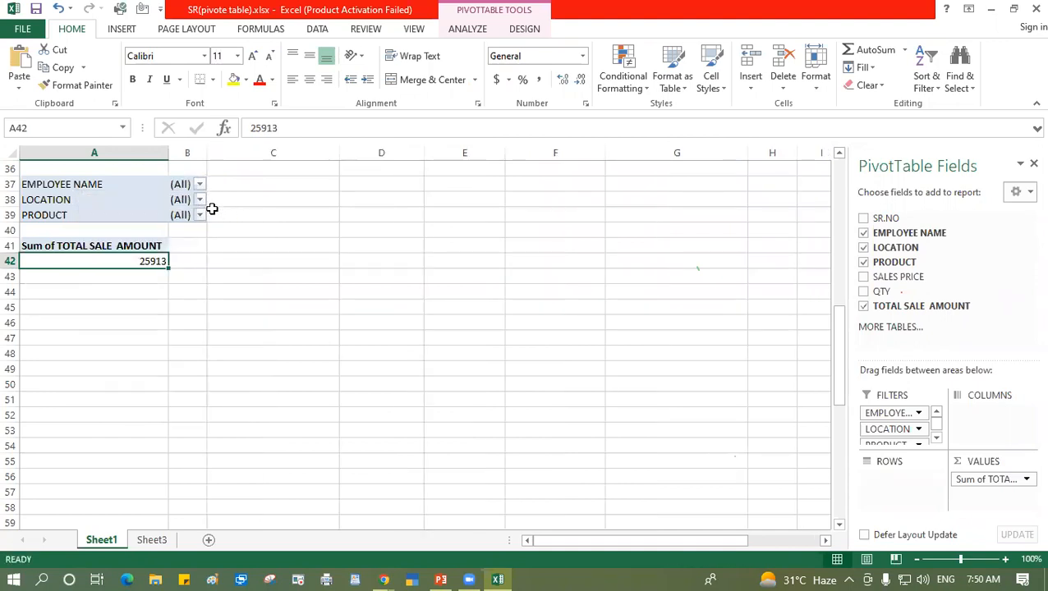
# Step: Move the EMPLOYEE NAME, LOCATION and PRODUCT fields from the report filters to the PivotTable rows, in that nesting order
pyautogui.click(883, 413)
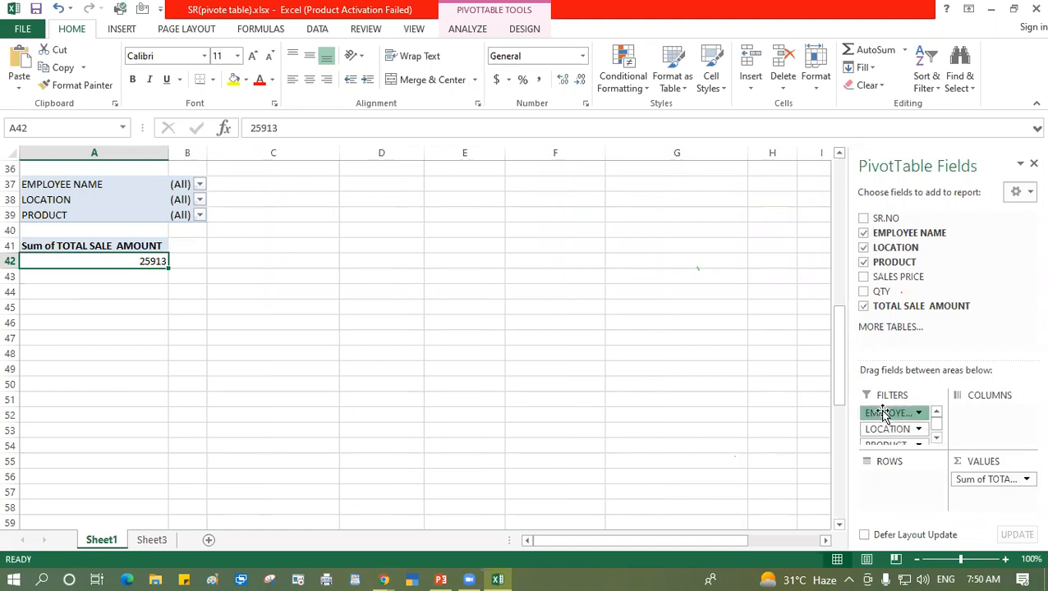
pyautogui.moveTo(883, 413); pyautogui.dragTo(891, 485)
pyautogui.moveTo(898, 417); pyautogui.dragTo(897, 501)
pyautogui.moveTo(893, 414); pyautogui.dragTo(891, 498)
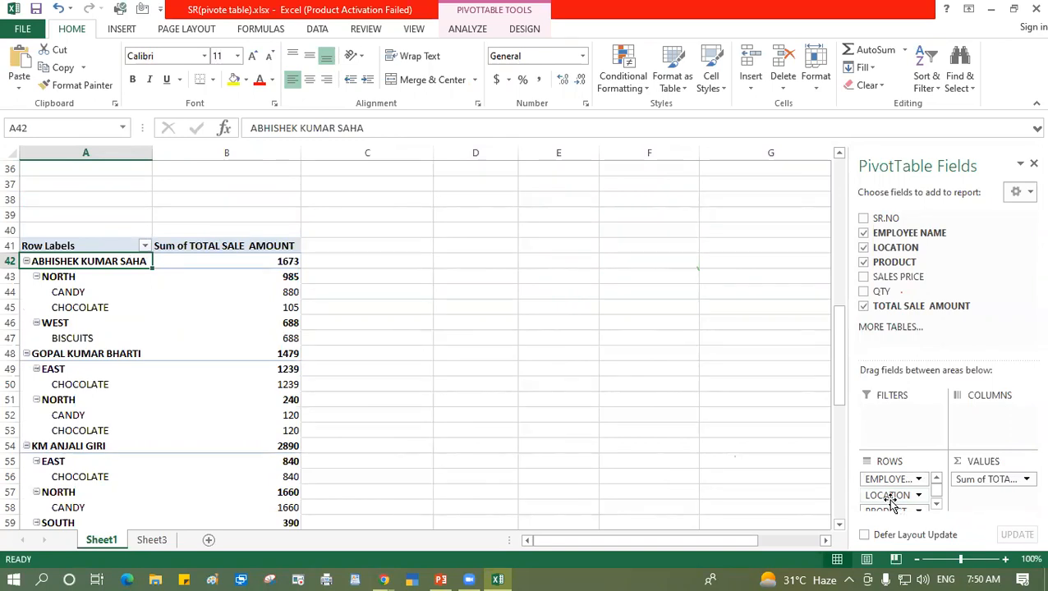
pyautogui.scroll(-8, 227, 404)
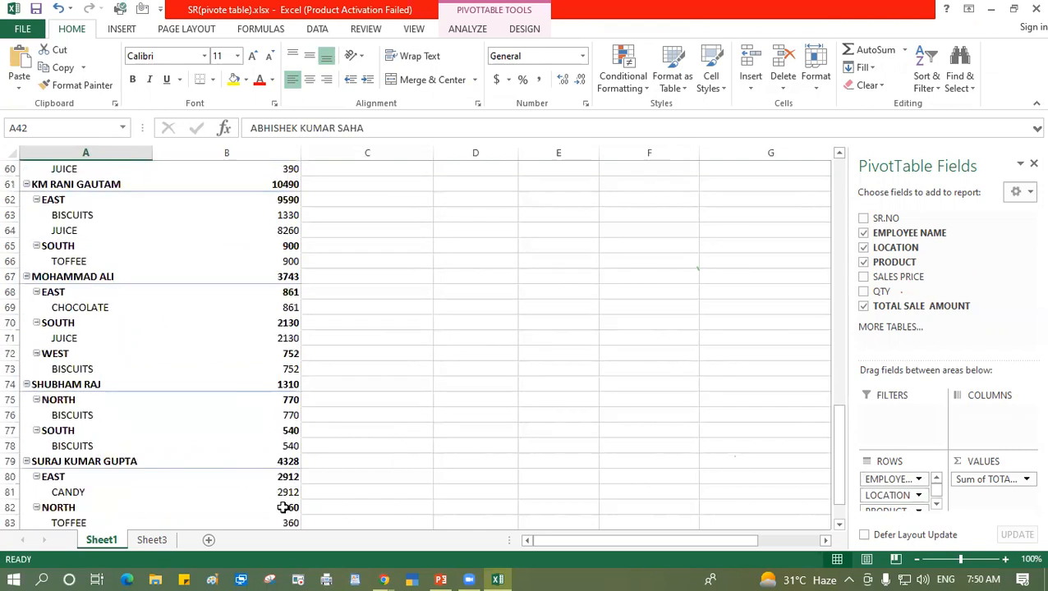
pyautogui.scroll(-5, 281, 517)
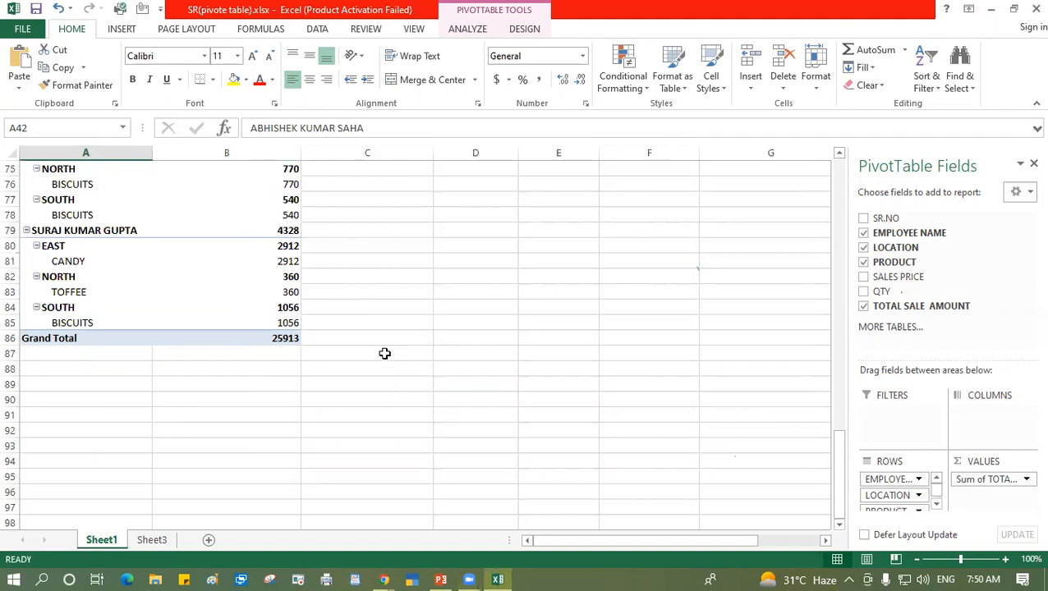
pyautogui.scroll(4, 381, 354)
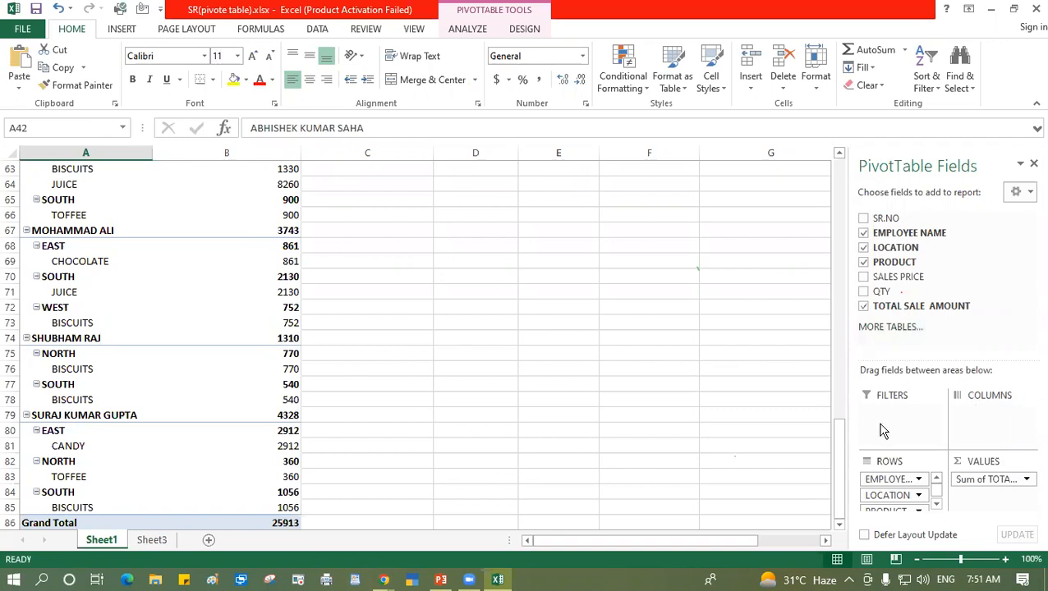
# Step: Move the EMPLOYEE NAME, LOCATION and PRODUCT fields from the PivotTable rows to the columns
pyautogui.click(890, 480)
pyautogui.moveTo(889, 480); pyautogui.dragTo(986, 421)
pyautogui.moveTo(885, 479); pyautogui.dragTo(982, 435)
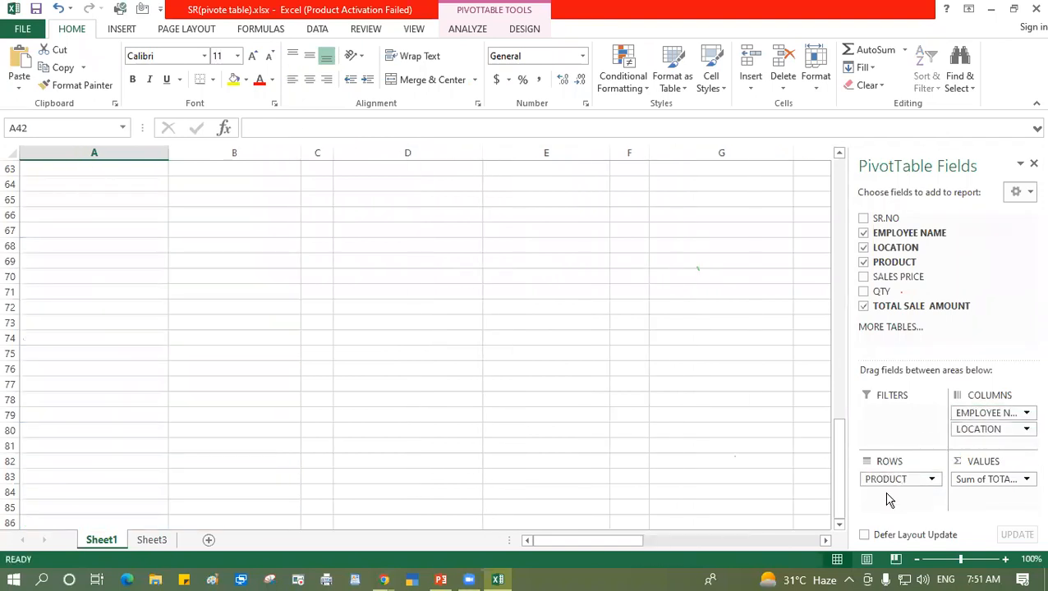
pyautogui.moveTo(886, 481); pyautogui.dragTo(956, 424)
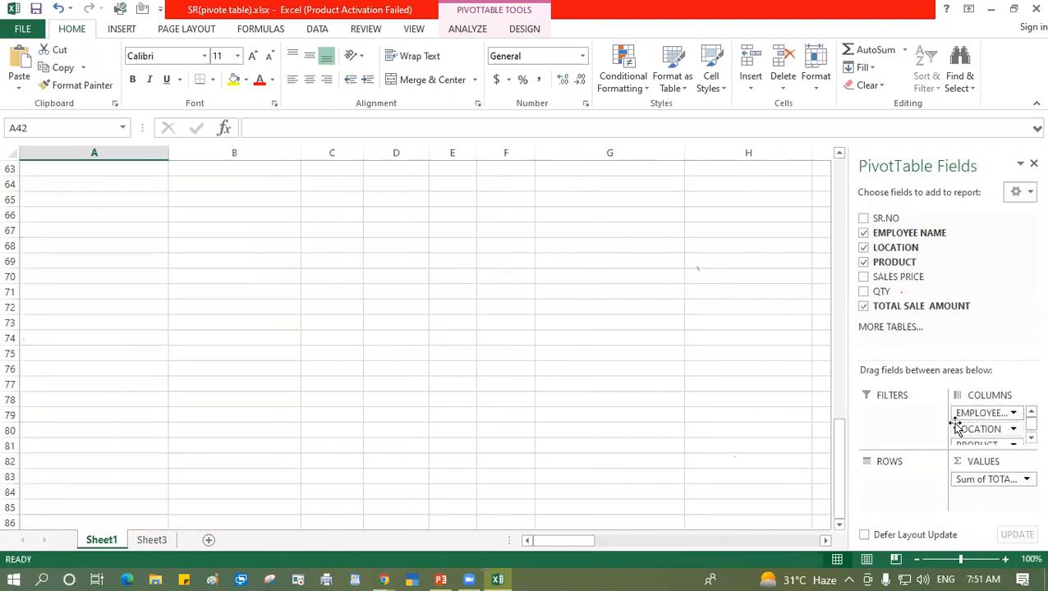
pyautogui.moveTo(840, 435); pyautogui.dragTo(489, 312)
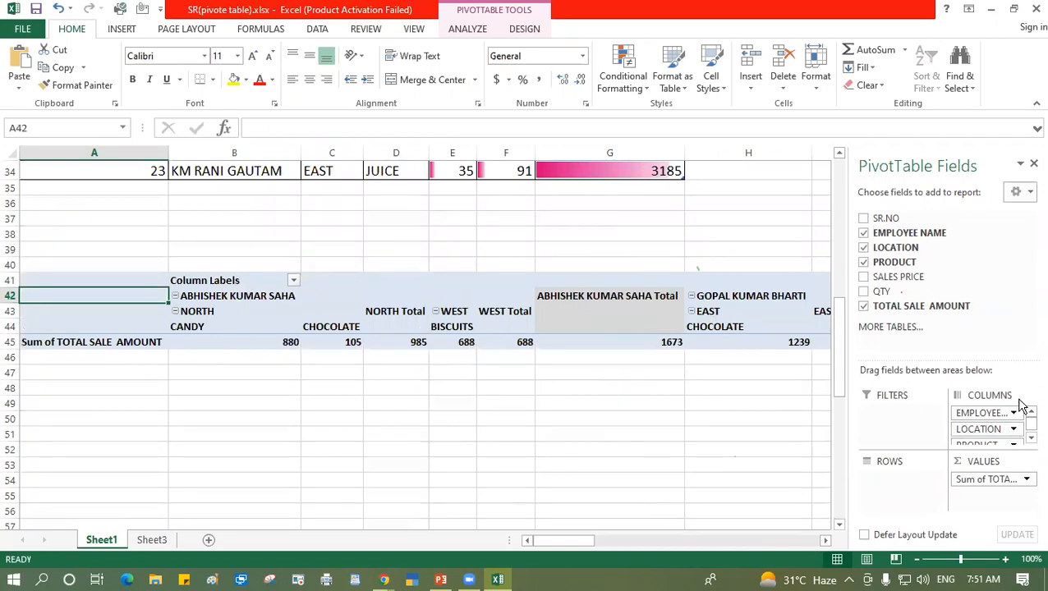
# Step: Return EMPLOYEE NAME, LOCATION and PRODUCT from the PivotTable columns to the rows in that order
pyautogui.moveTo(983, 413); pyautogui.dragTo(897, 479)
pyautogui.moveTo(982, 414); pyautogui.dragTo(892, 501)
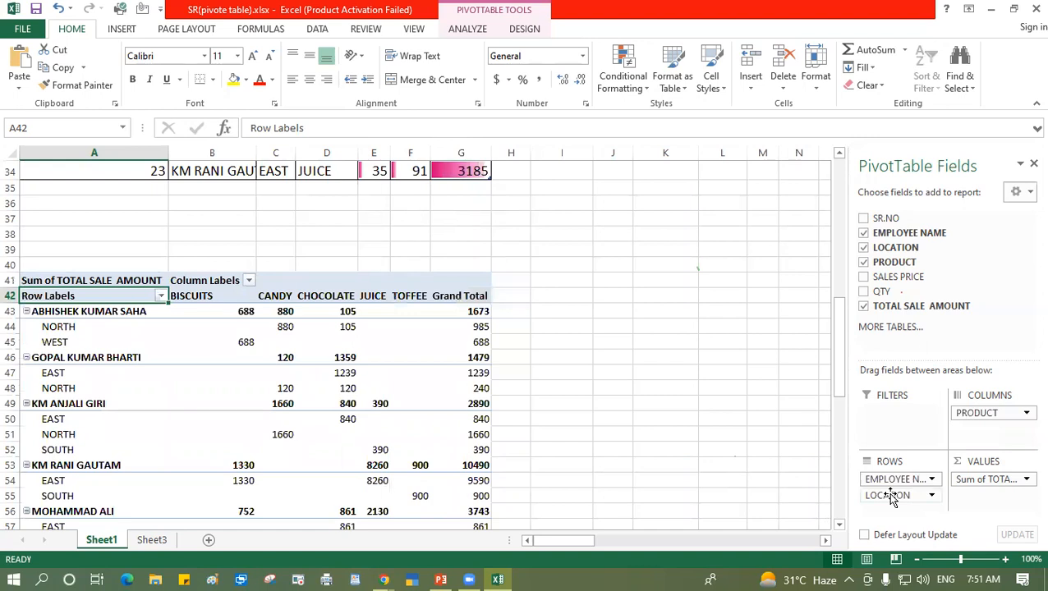
pyautogui.moveTo(965, 413); pyautogui.dragTo(894, 512)
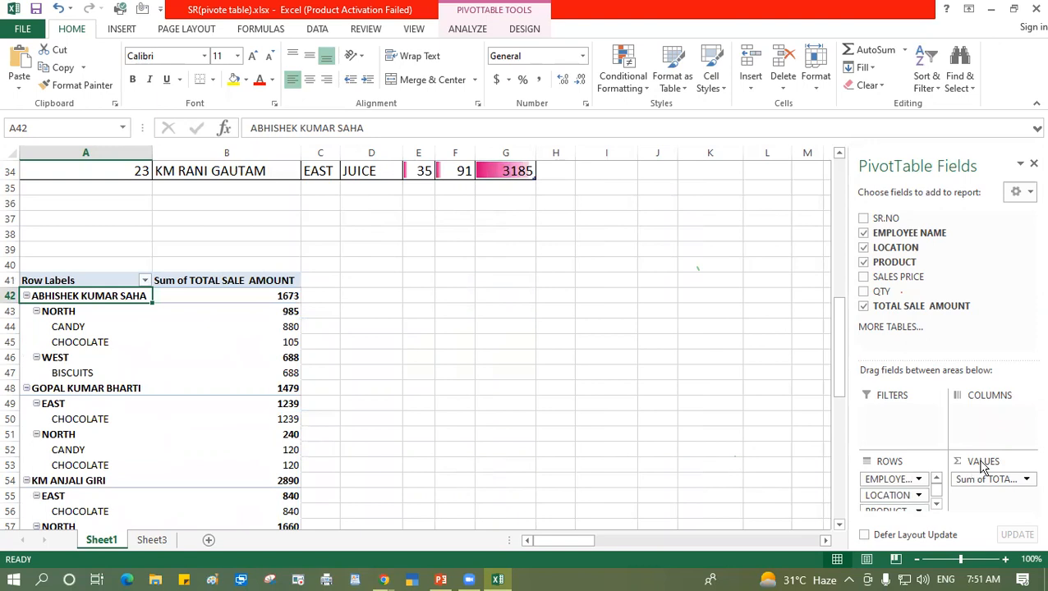
# Step: Change the summary calculation of the TOTAL SALE AMOUNT value field to Max
pyautogui.click(235, 298)
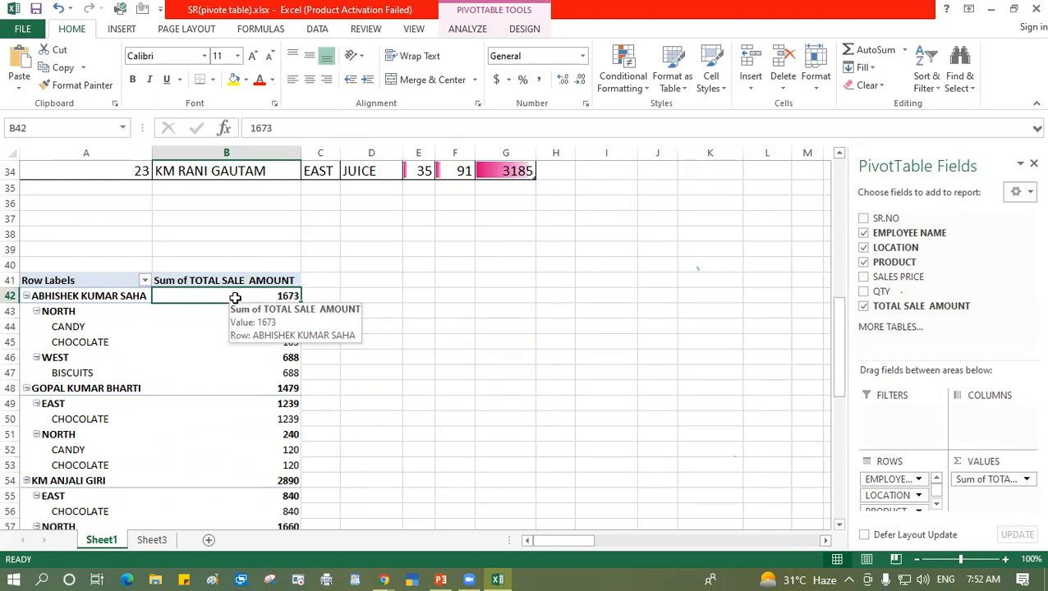
pyautogui.click(1026, 481)
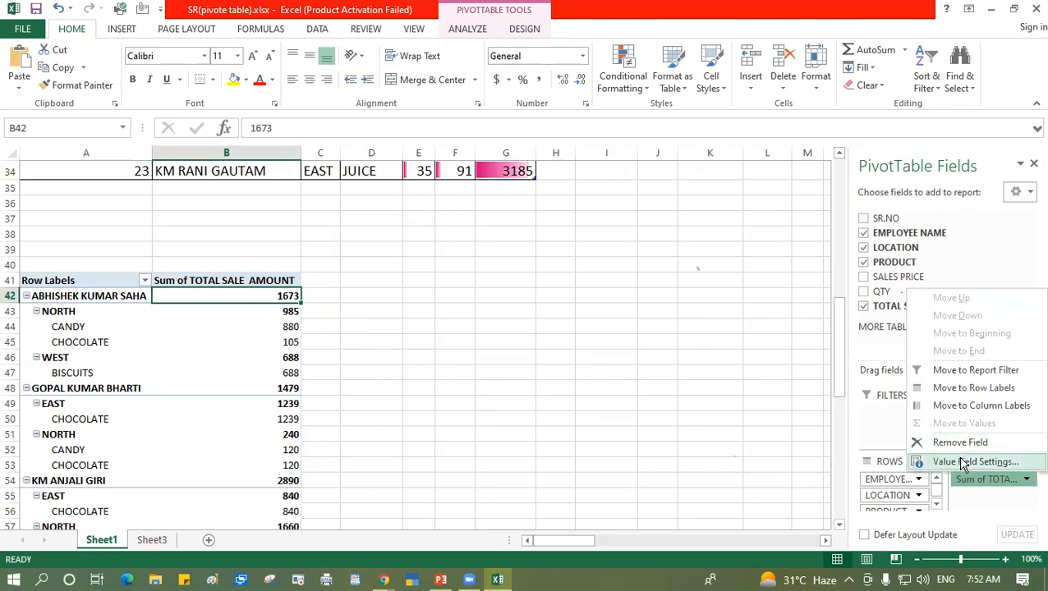
pyautogui.click(966, 464)
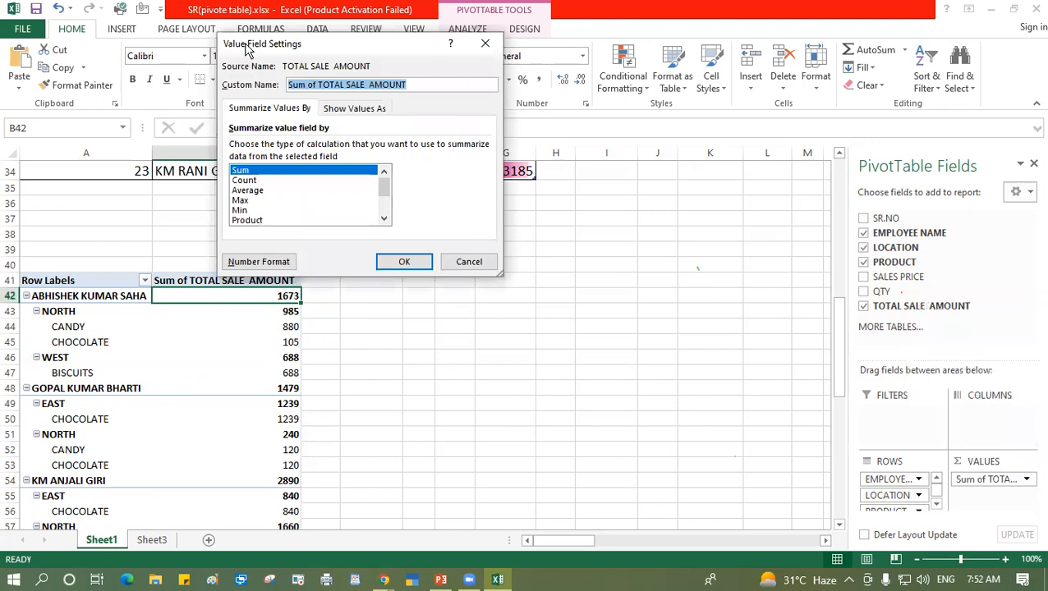
pyautogui.moveTo(247, 49); pyautogui.dragTo(326, 54)
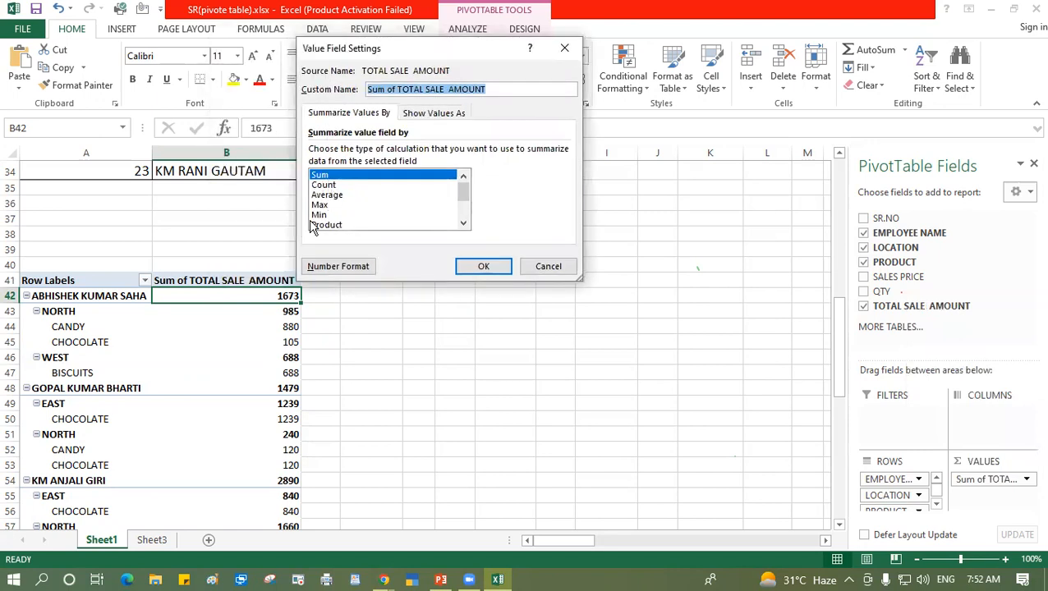
pyautogui.click(319, 206)
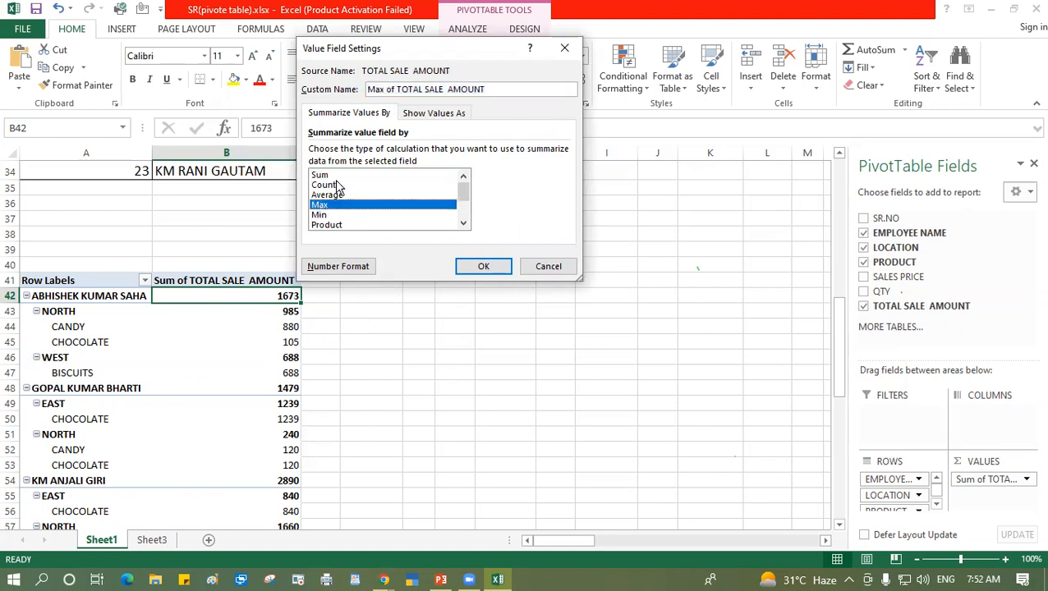
pyautogui.click(484, 268)
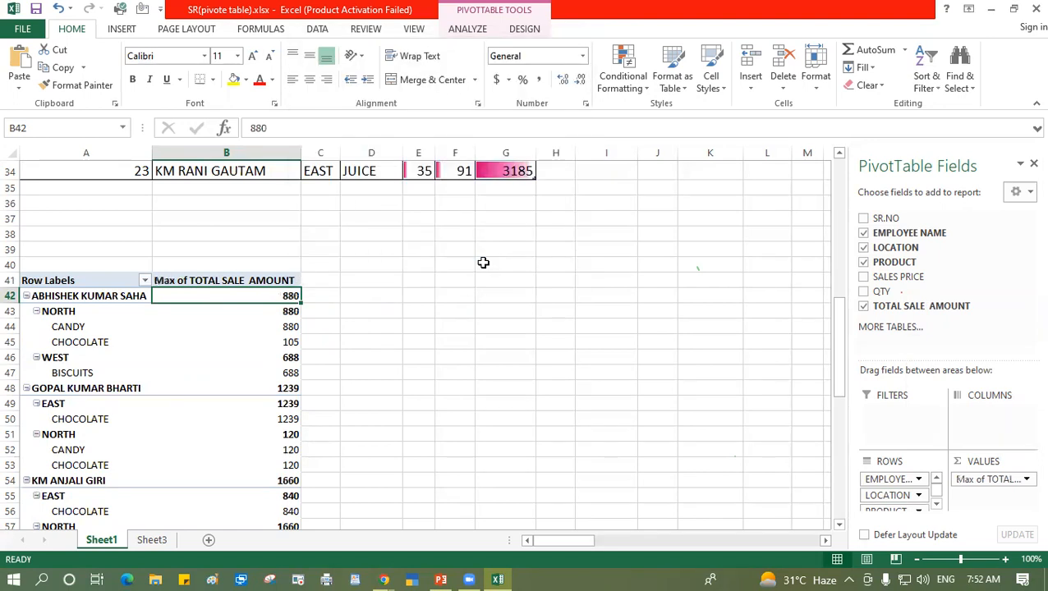
# Step: Examine the maximum sale amounts of the first three employees in the PivotTable
pyautogui.scroll(-2, 200, 310)
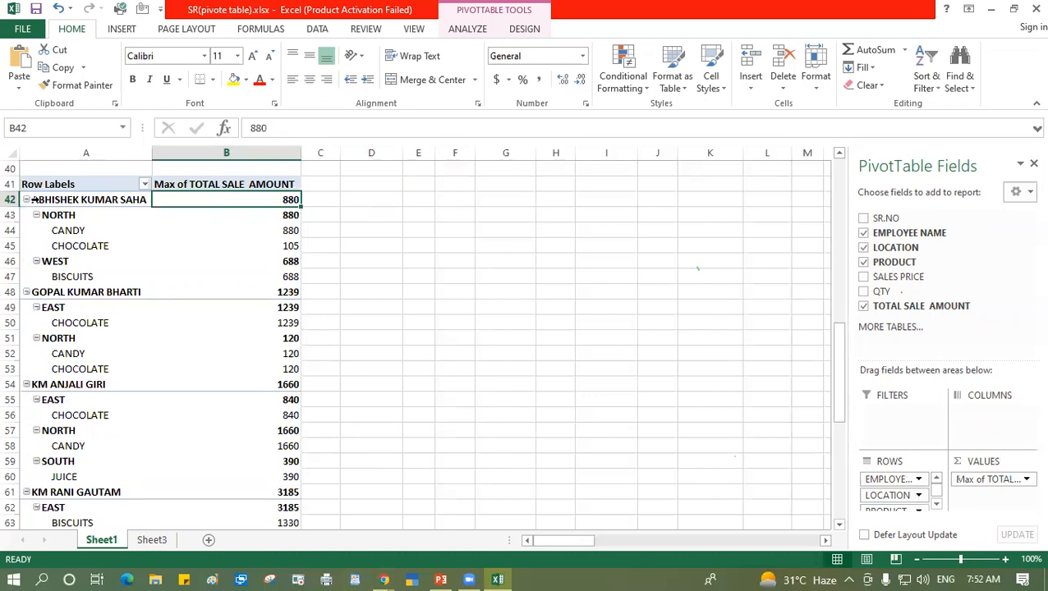
pyautogui.click(74, 200)
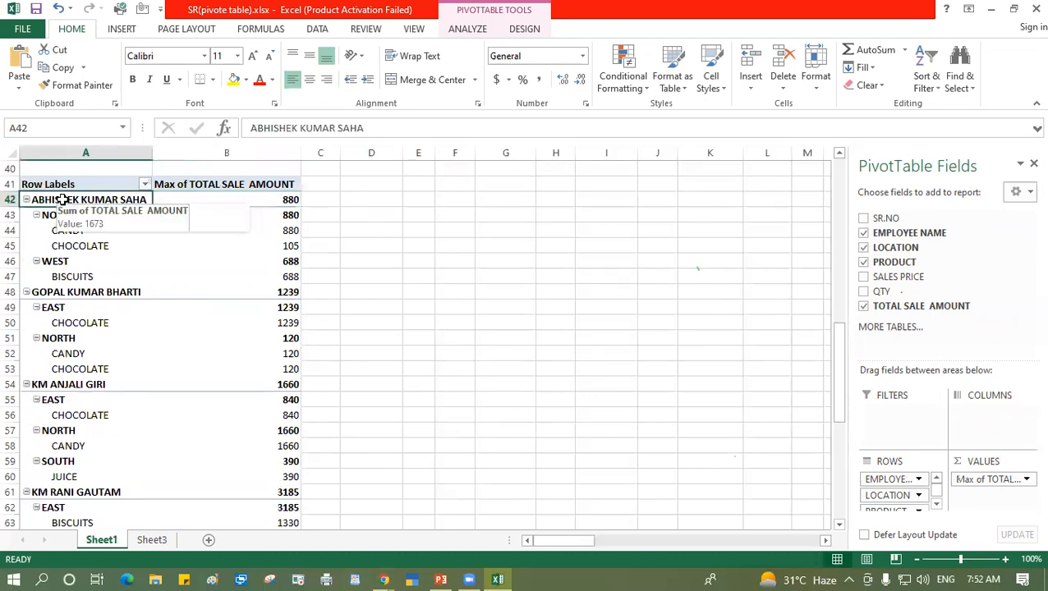
pyautogui.click(265, 199)
pyautogui.click(457, 288)
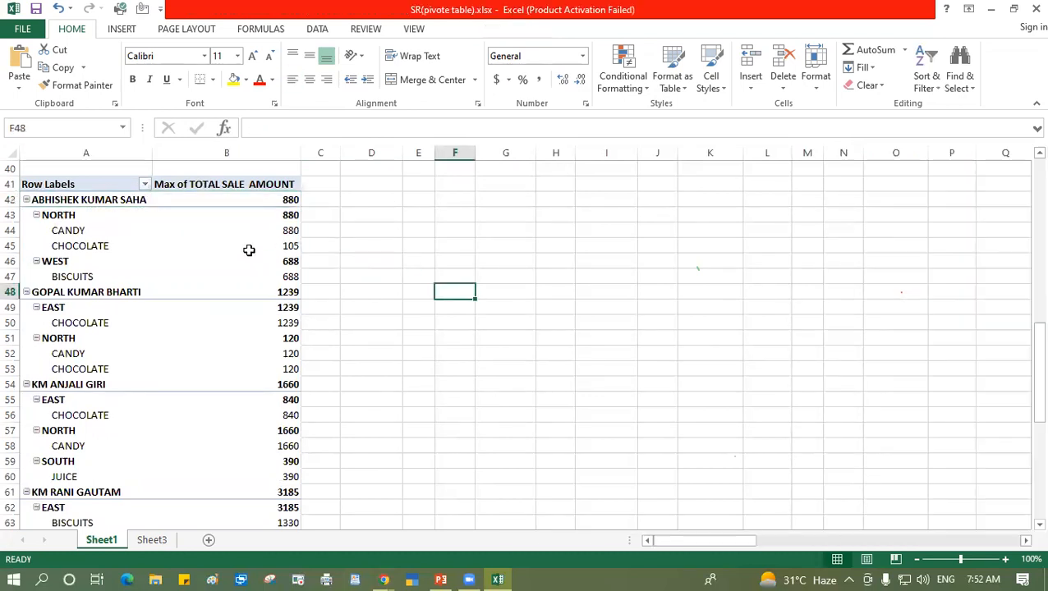
pyautogui.click(289, 200)
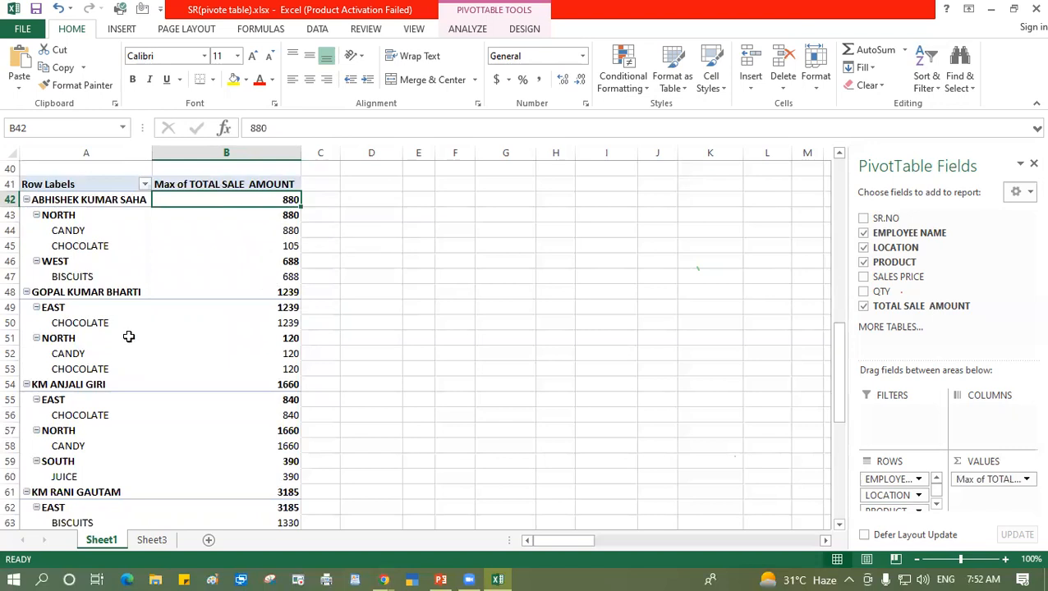
pyautogui.click(57, 293)
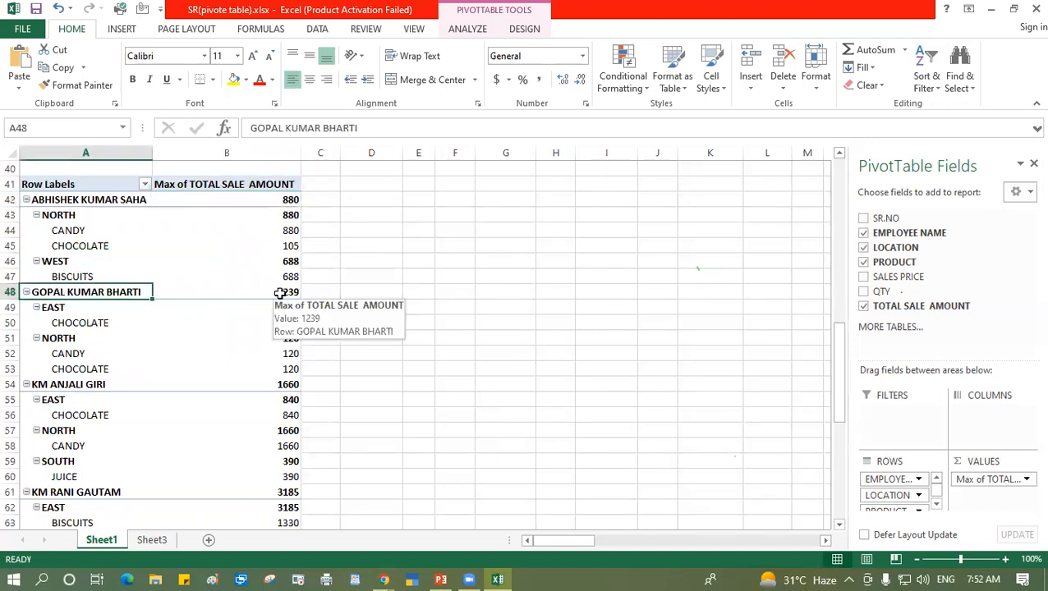
pyautogui.click(253, 291)
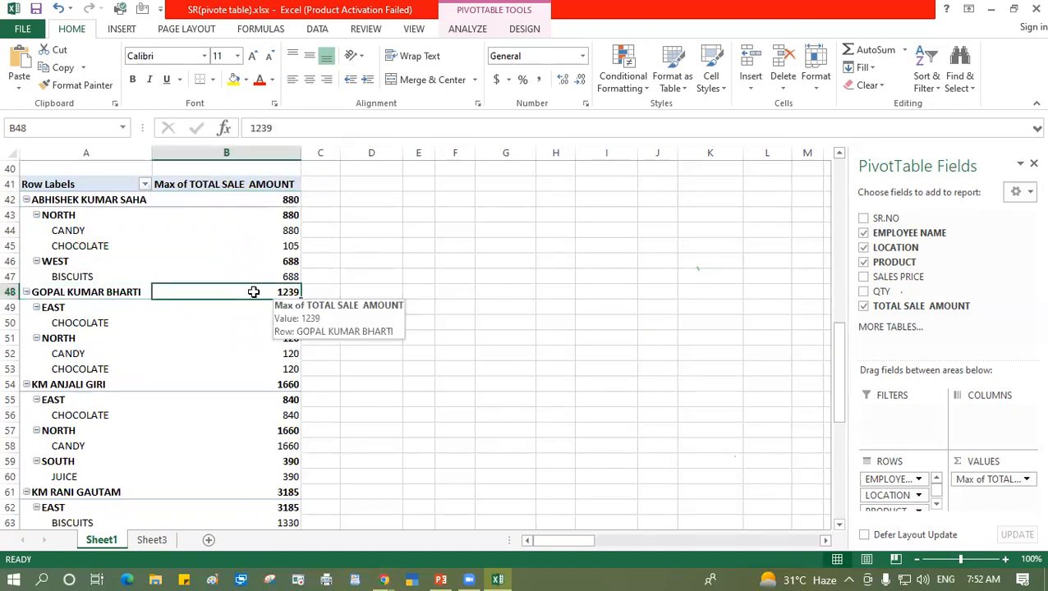
pyautogui.click(62, 386)
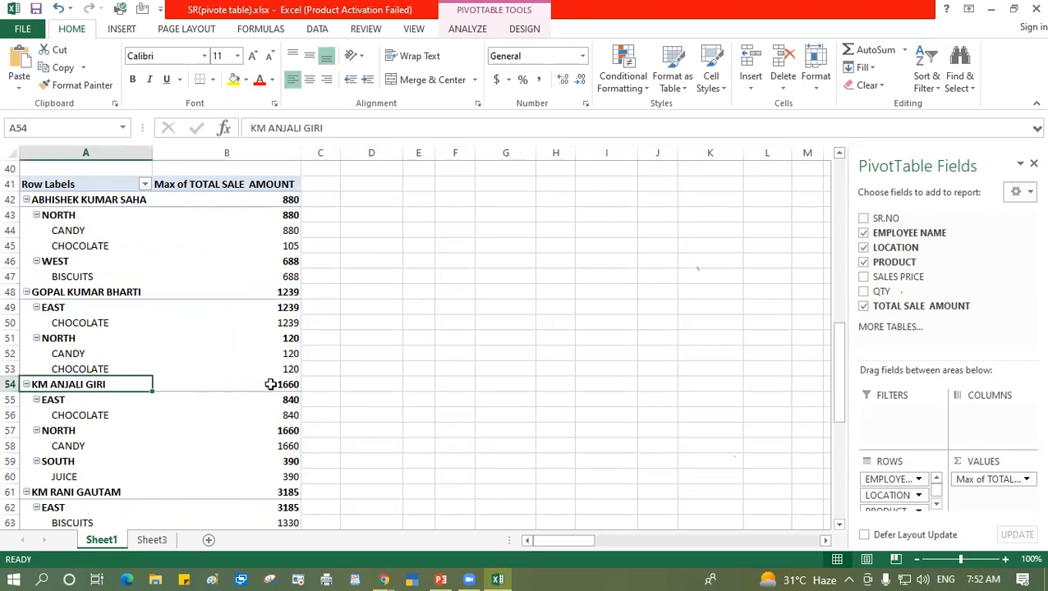
pyautogui.moveTo(270, 384)
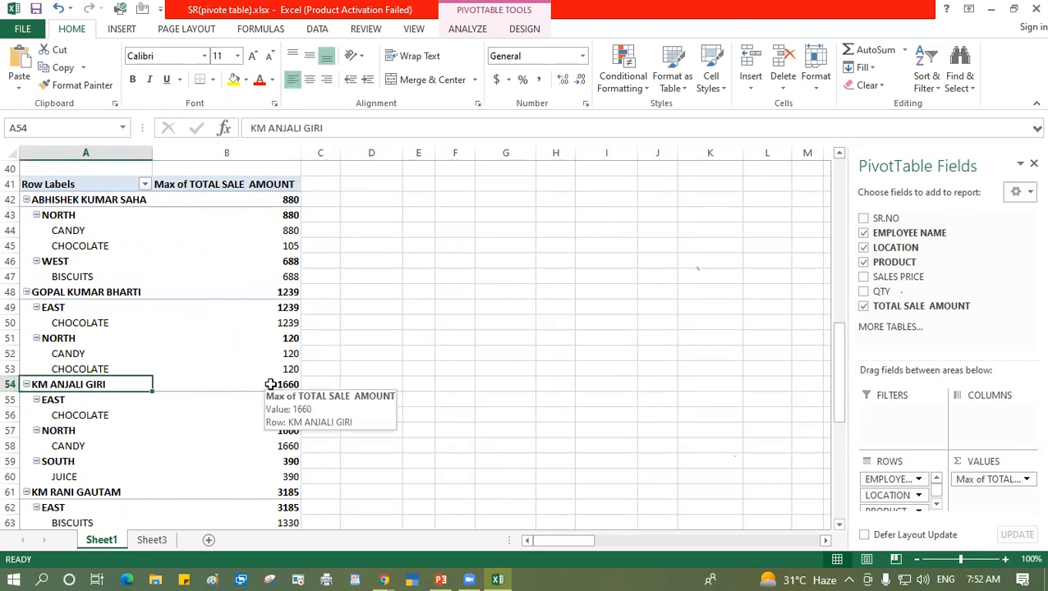
pyautogui.click(271, 384)
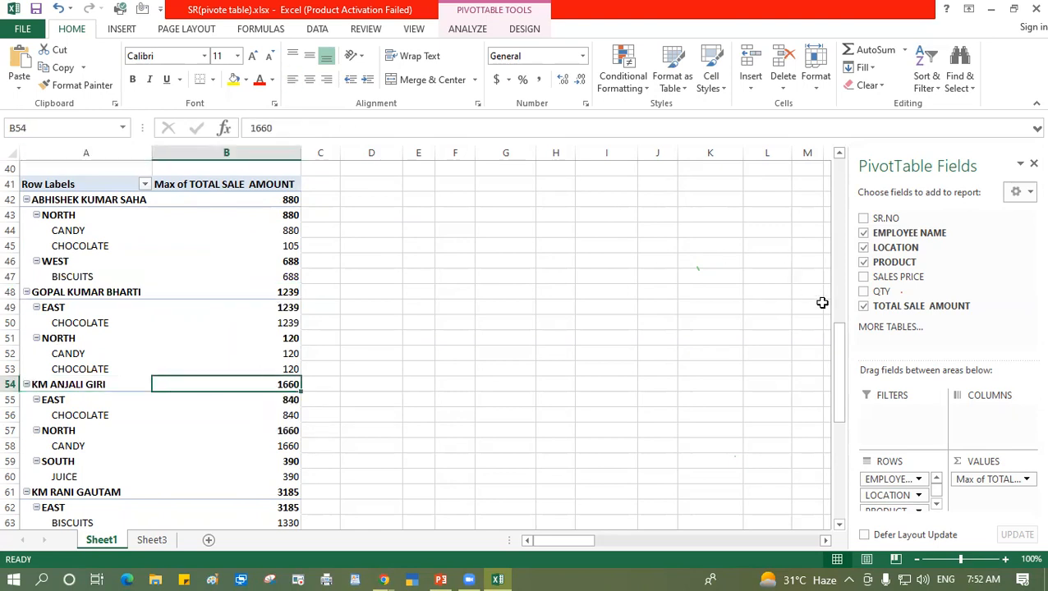
# Step: Check the maximum sale amounts of the remaining employees against the Grand Total row
pyautogui.moveTo(838, 347); pyautogui.dragTo(843, 484)
pyautogui.moveTo(221, 511)
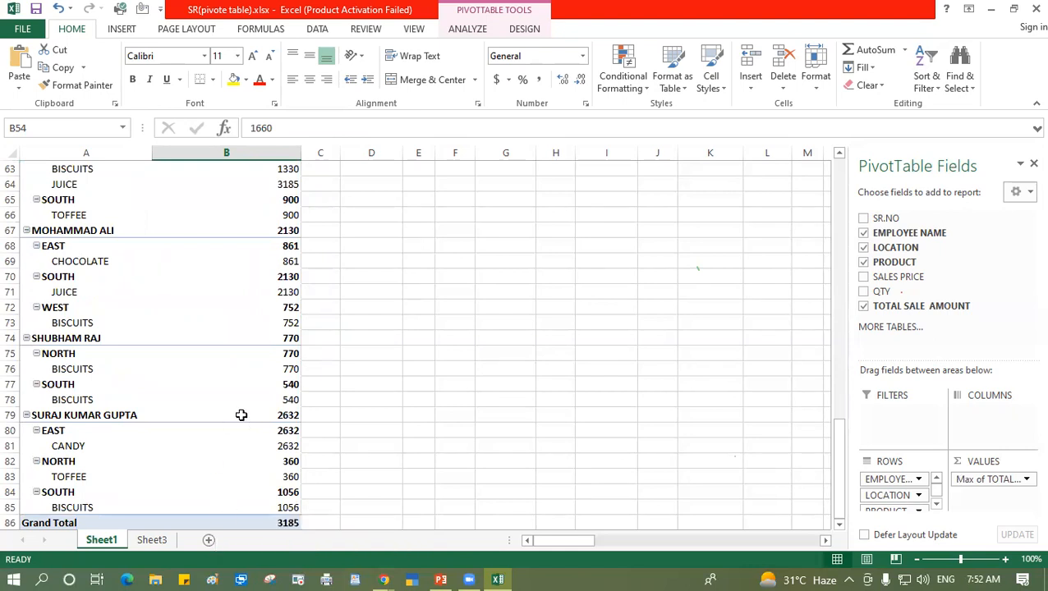
pyautogui.scroll(2, 263, 384)
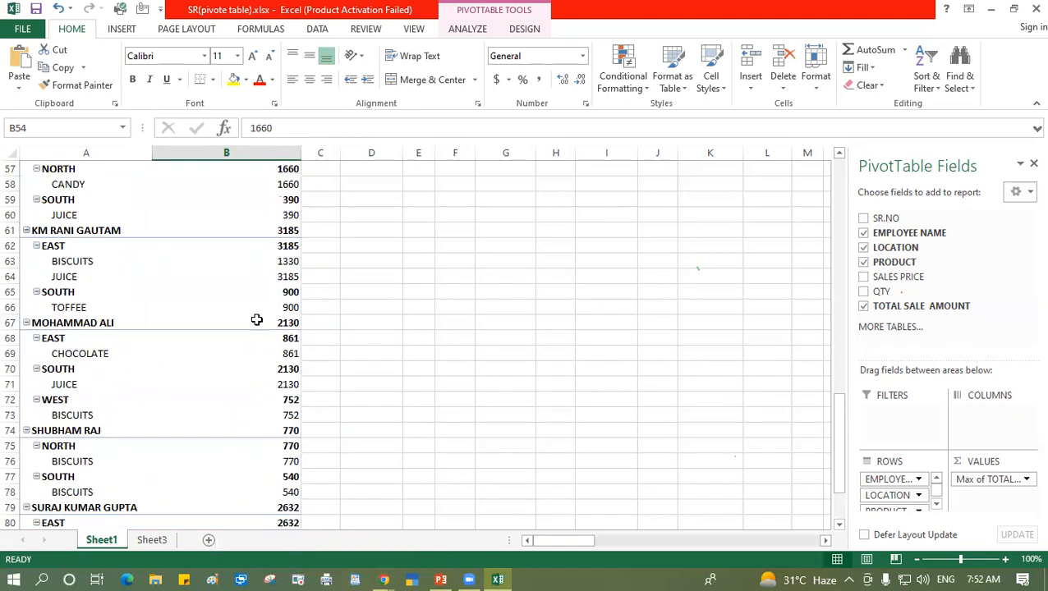
pyautogui.click(62, 231)
pyautogui.click(285, 232)
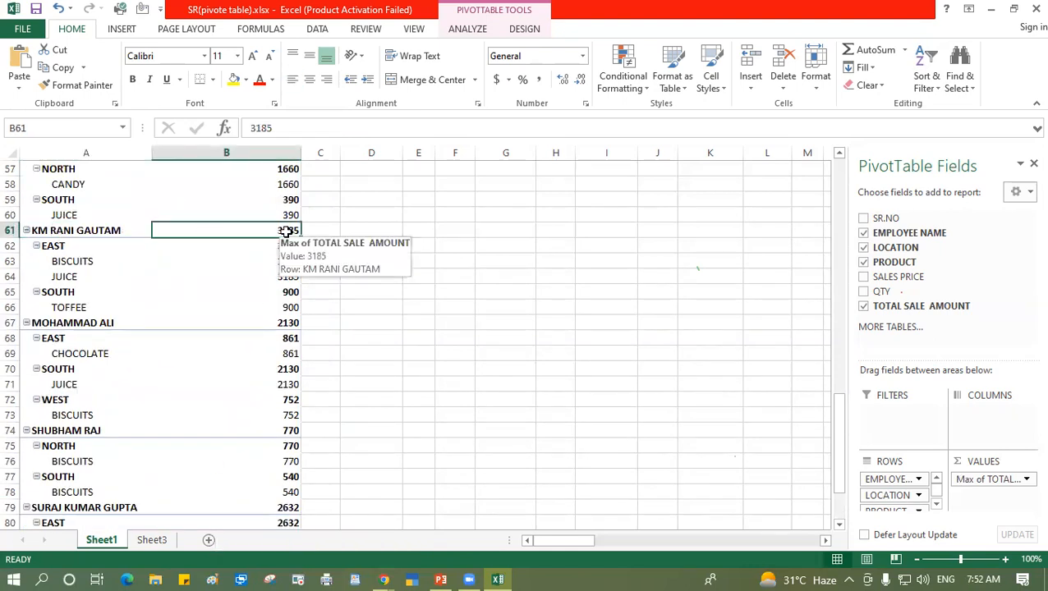
pyautogui.scroll(-4, 299, 365)
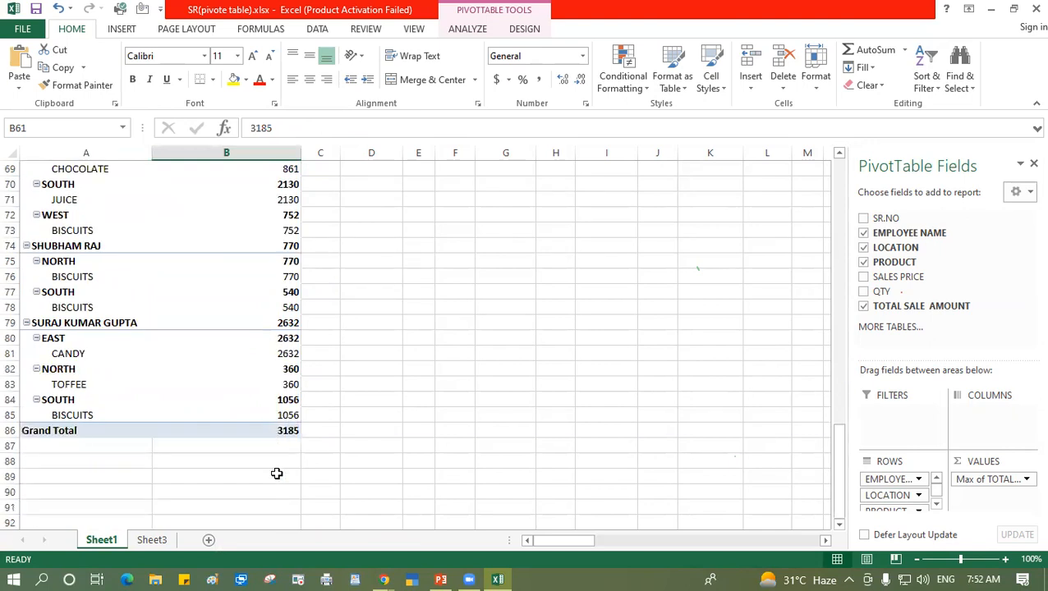
pyautogui.click(261, 433)
pyautogui.scroll(5, 297, 411)
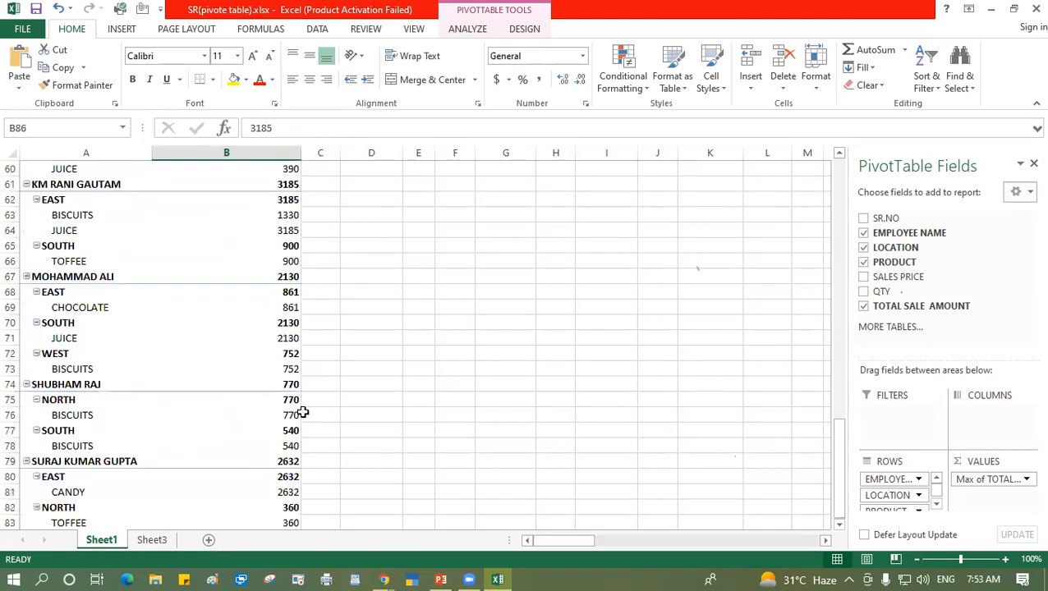
pyautogui.scroll(-2, 273, 368)
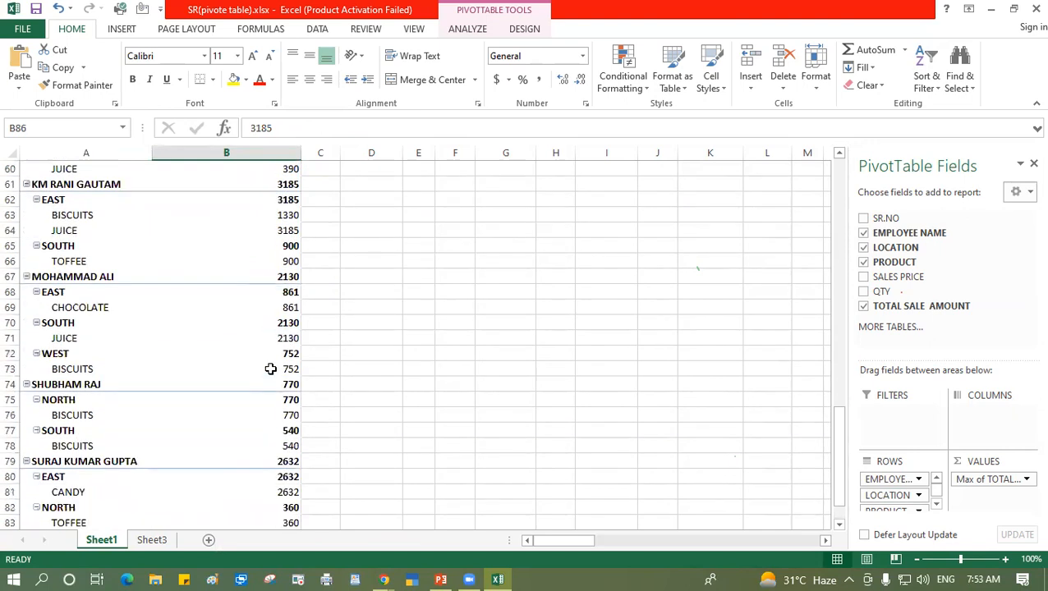
# Step: Change the summary calculation of the TOTAL SALE AMOUNT value field to Min
pyautogui.click(1025, 481)
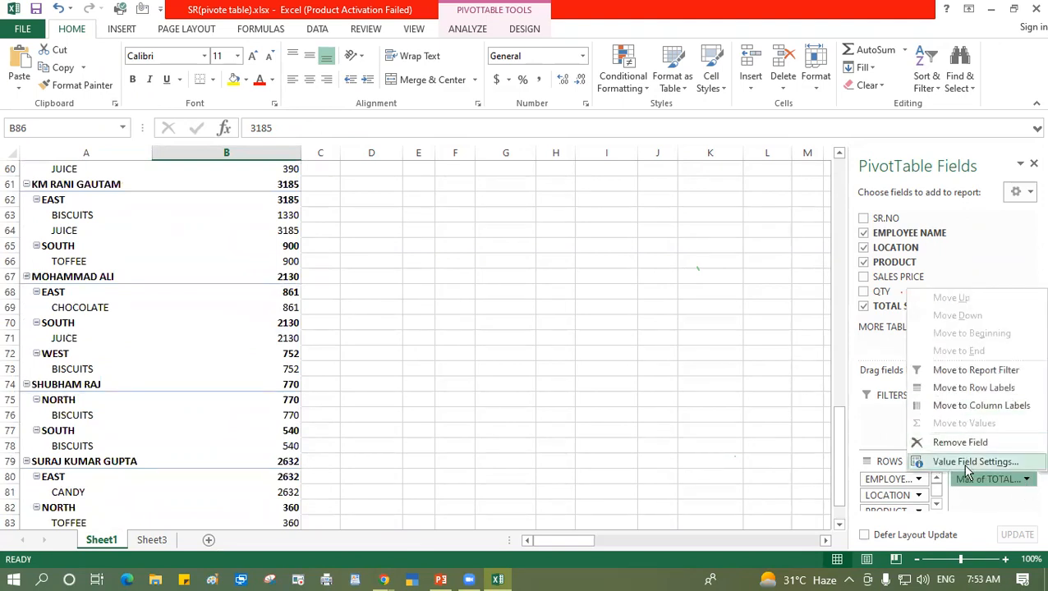
pyautogui.click(958, 462)
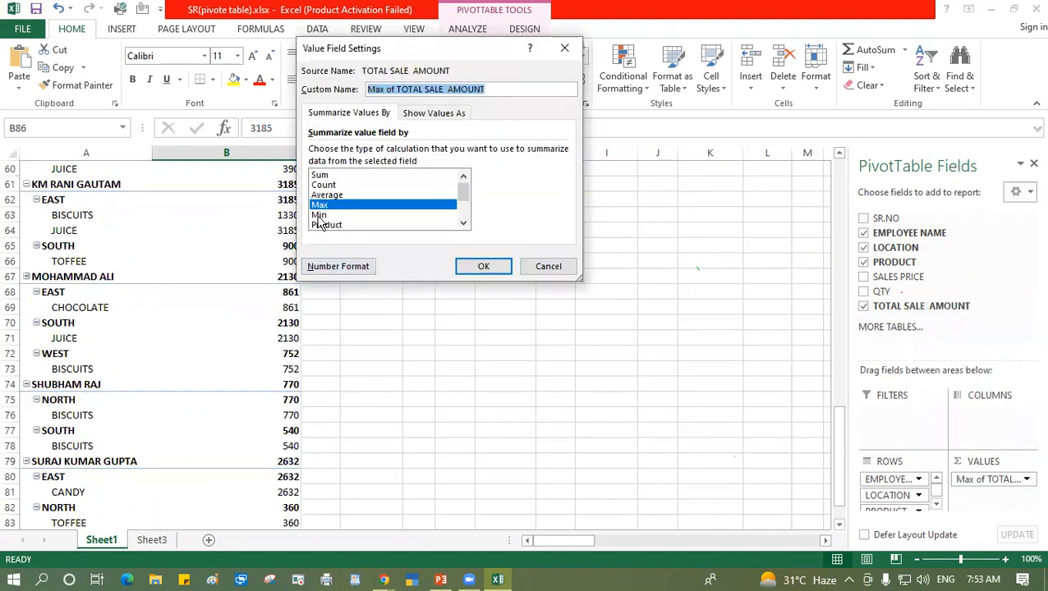
pyautogui.click(320, 215)
pyautogui.click(484, 266)
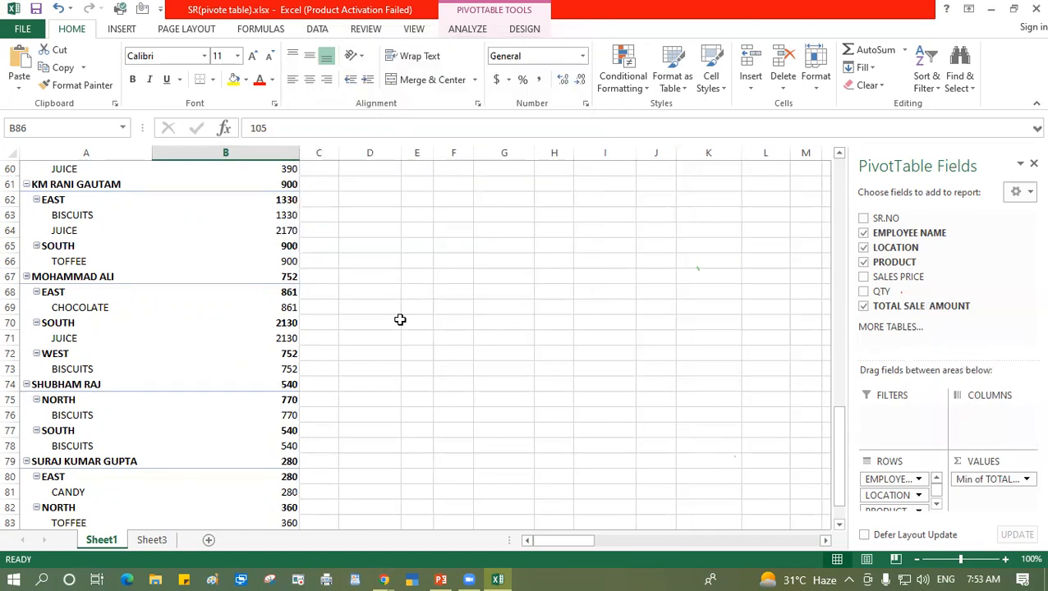
# Step: Examine the minimum sale amounts of the first three employees in the PivotTable
pyautogui.scroll(3, 392, 325)
pyautogui.scroll(5, 392, 326)
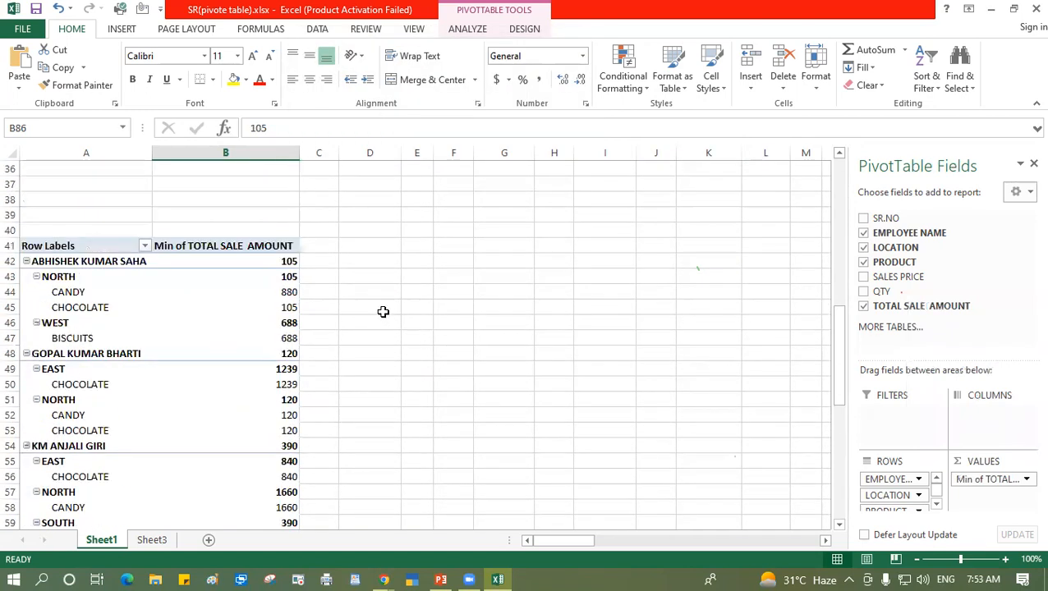
pyautogui.click(66, 258)
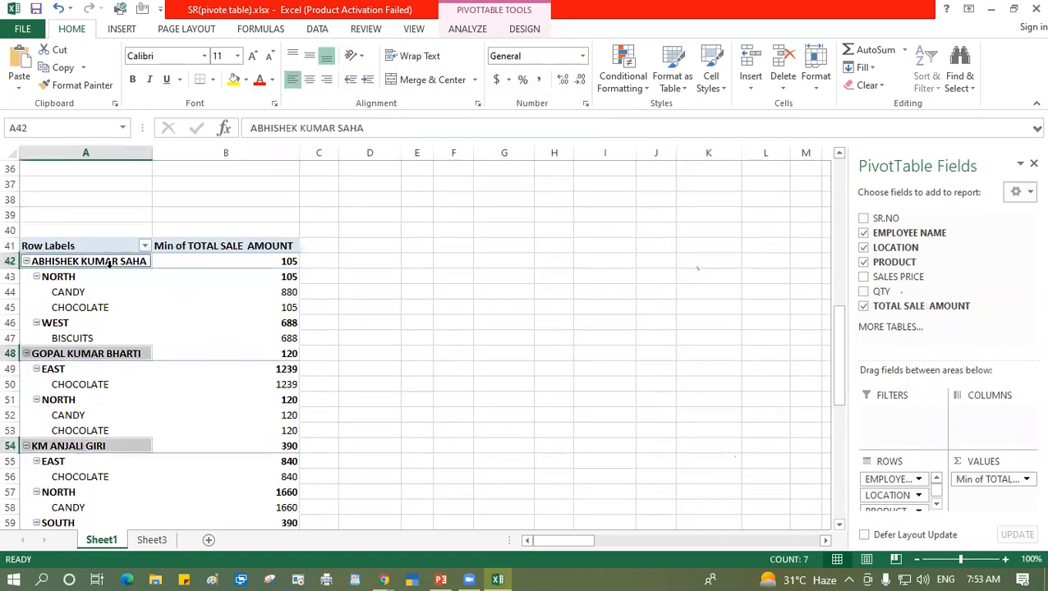
pyautogui.click(265, 261)
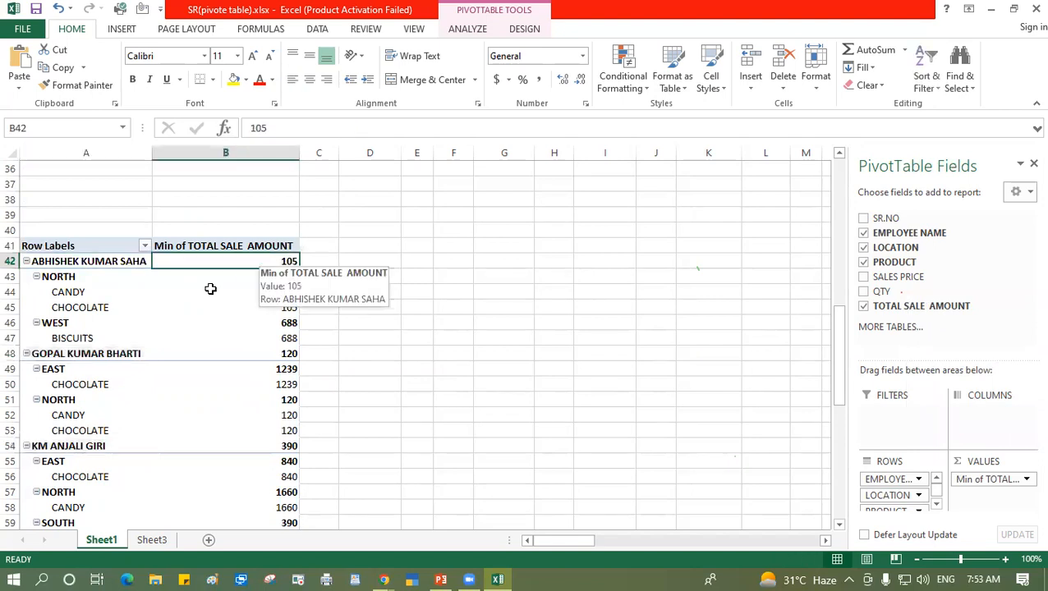
pyautogui.click(54, 353)
pyautogui.click(283, 354)
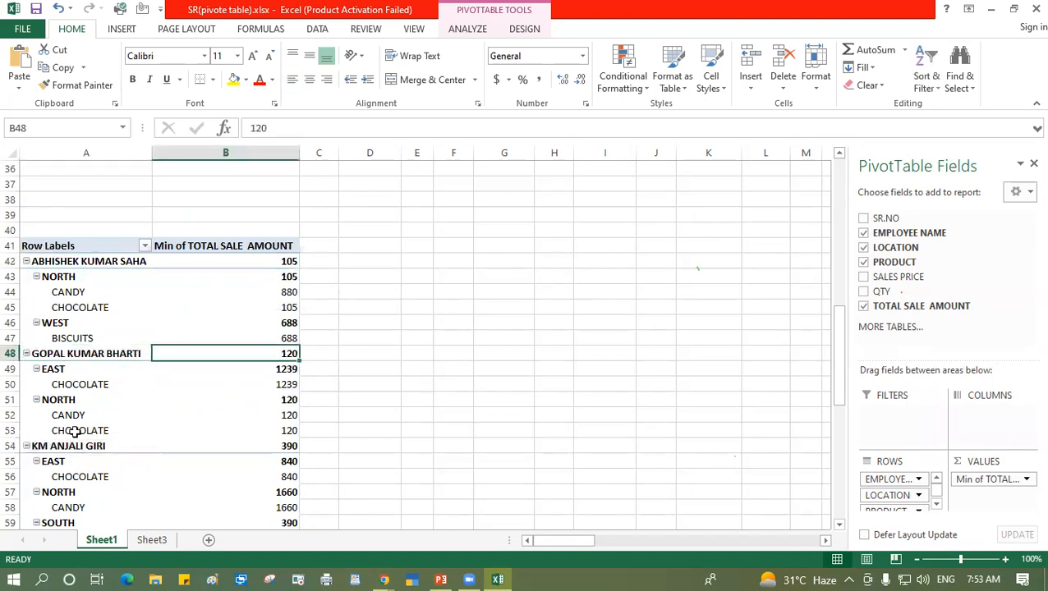
pyautogui.click(94, 445)
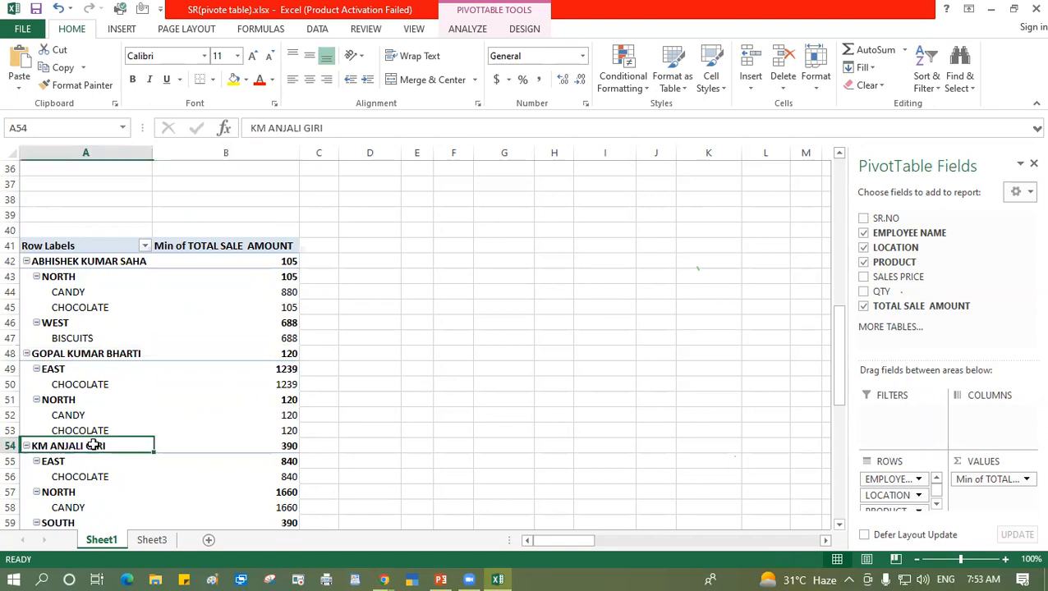
pyautogui.click(284, 444)
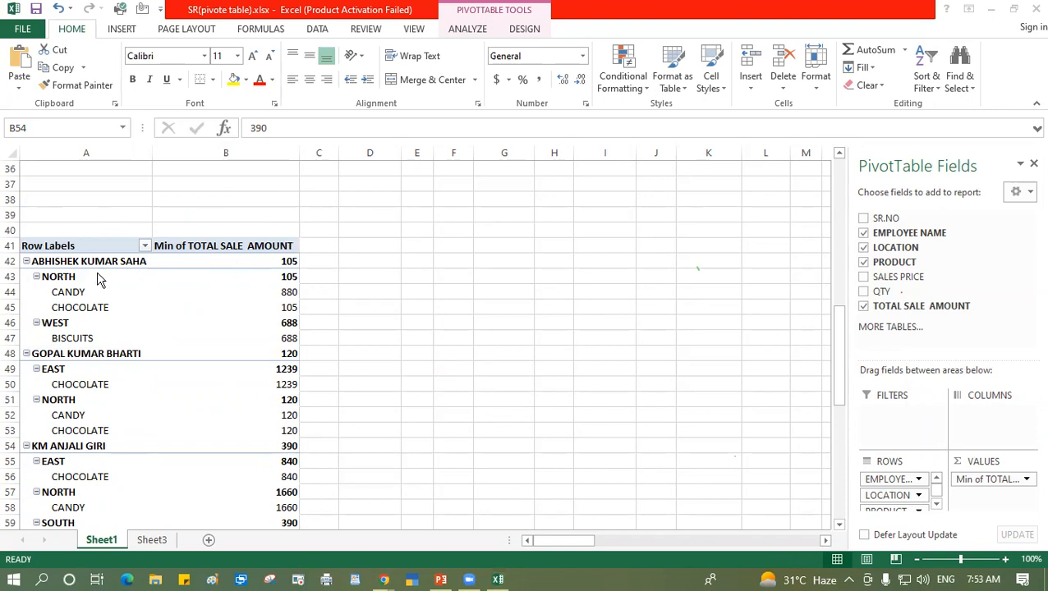
# Step: Hide and redisplay the PivotTable field list by alternately selecting cells outside and inside the PivotTable, ending on an empty cell outside it
pyautogui.click(381, 200)
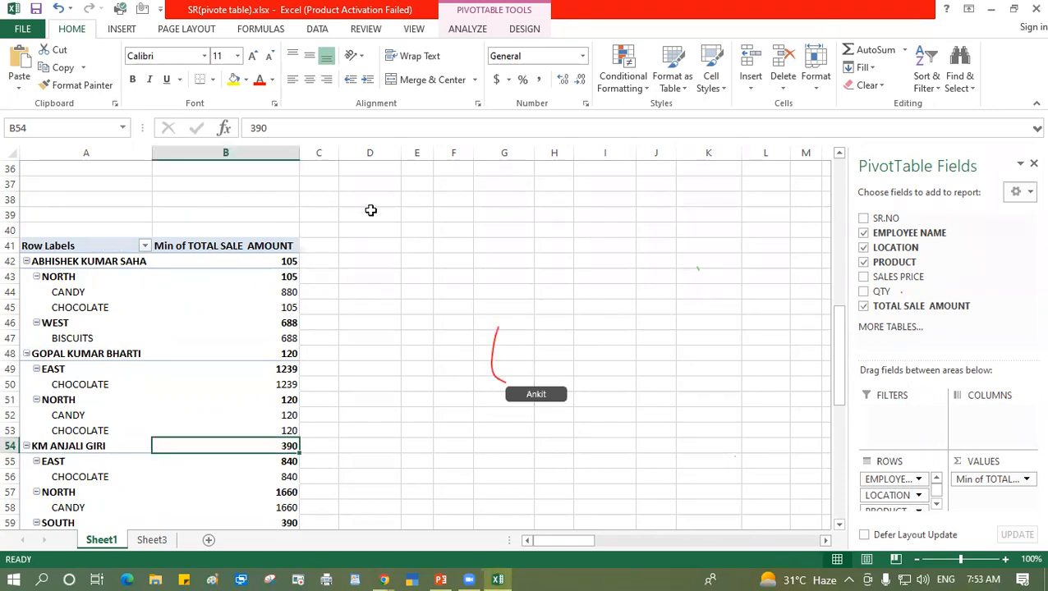
pyautogui.click(407, 232)
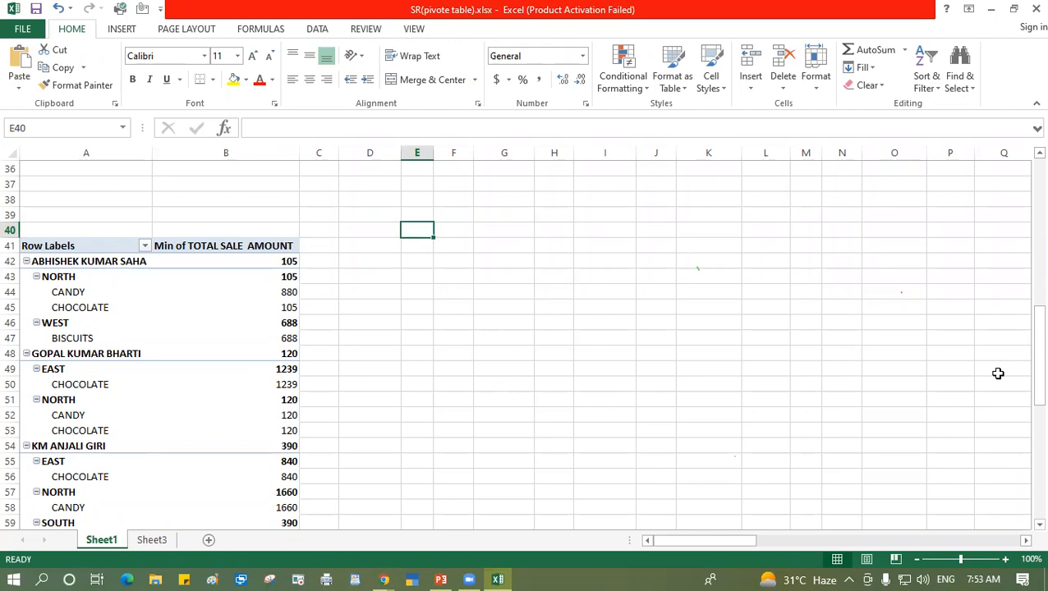
pyautogui.click(226, 279)
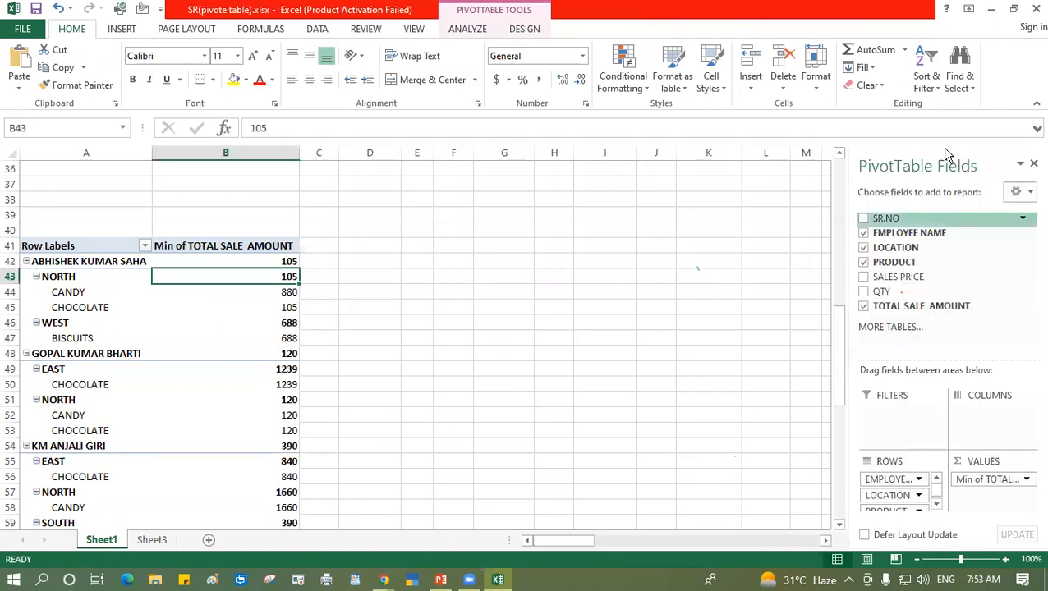
pyautogui.click(465, 210)
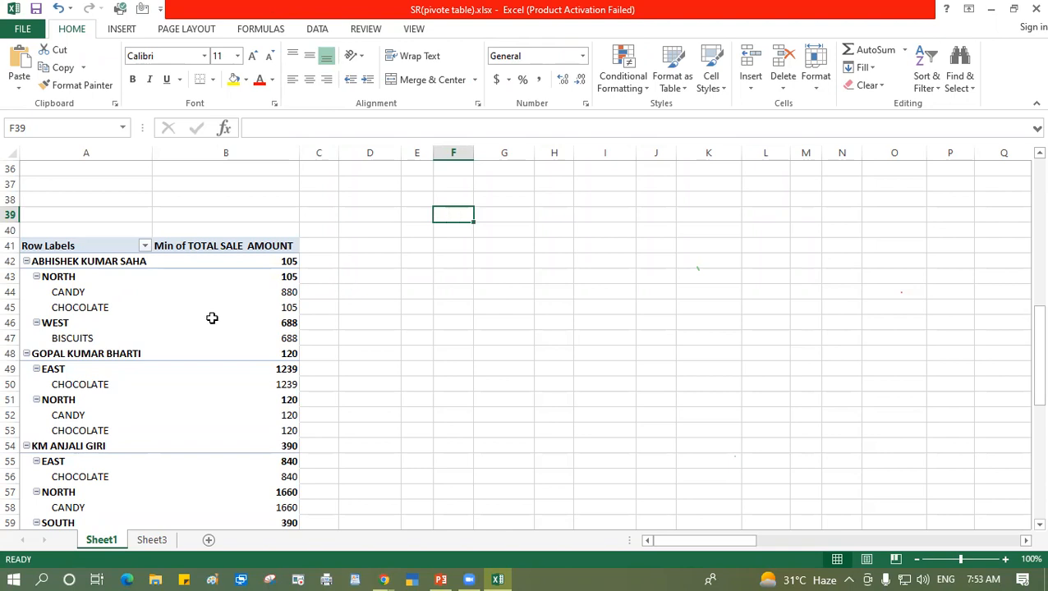
pyautogui.click(126, 307)
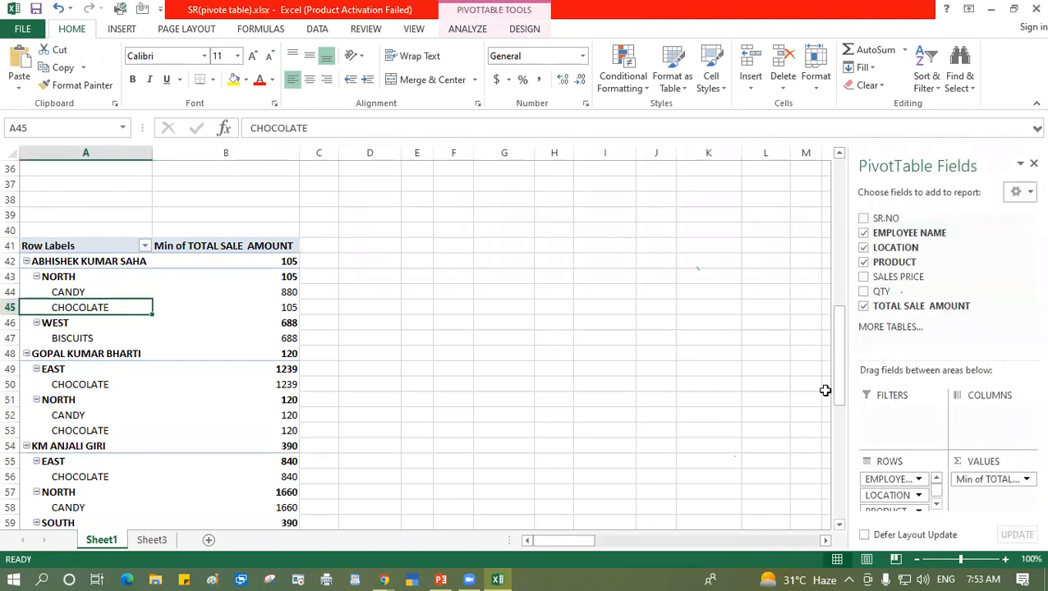
pyautogui.click(480, 196)
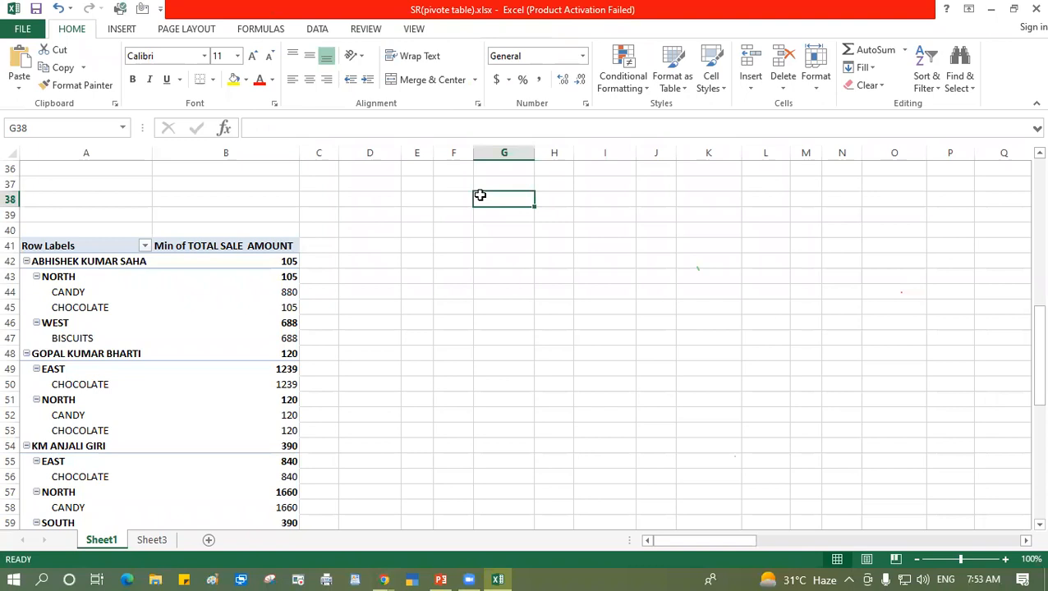